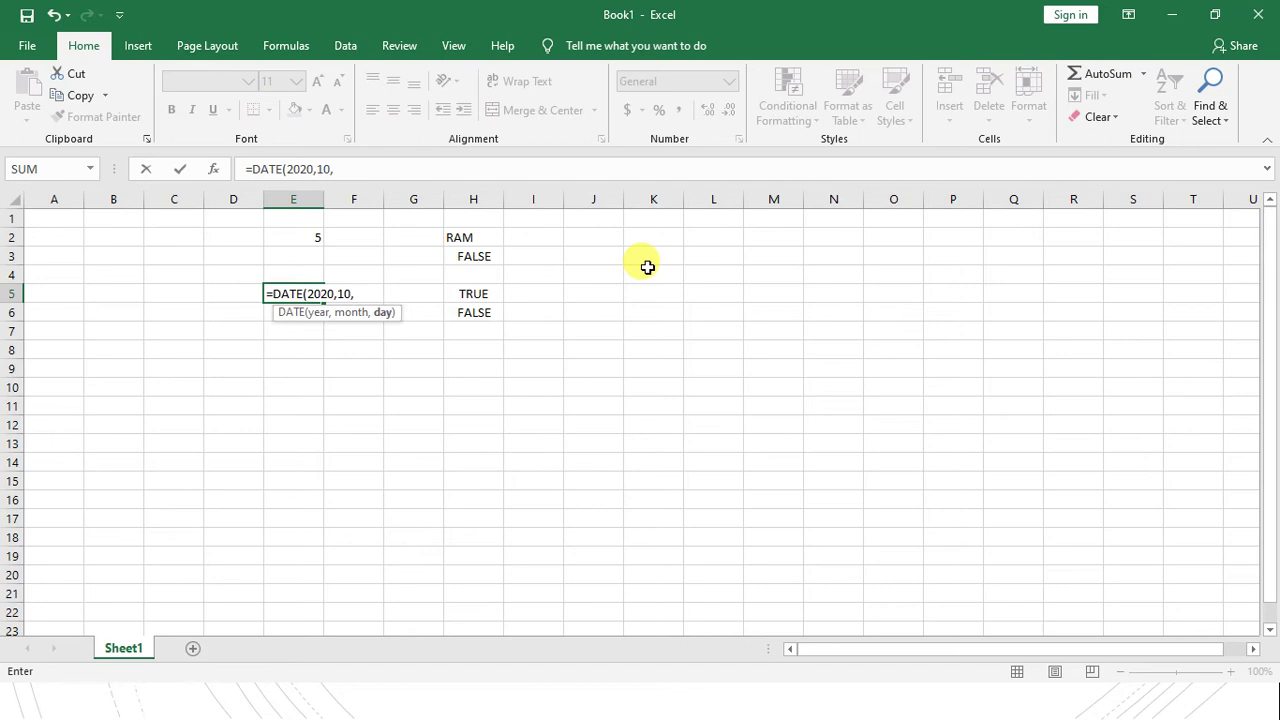
Finish the date formula in cell E5 as =DATE(2020,10,30)
text(30))
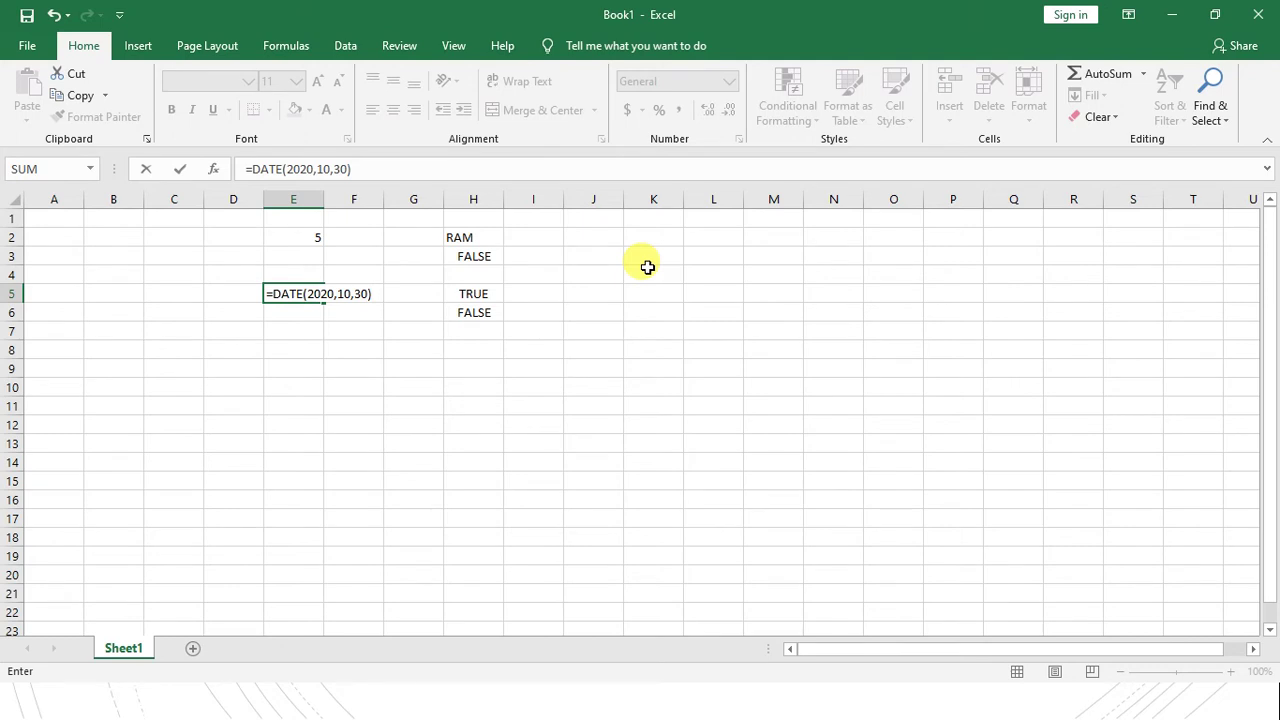
key(Return)
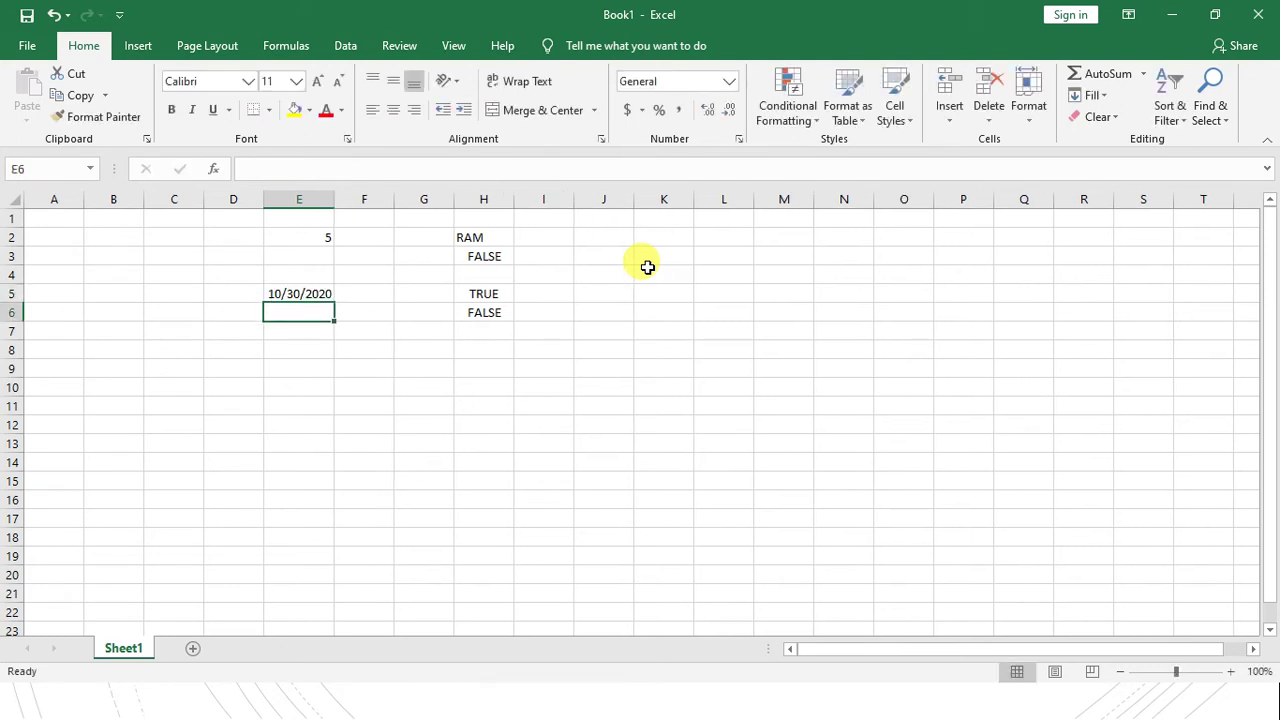
key(Up)
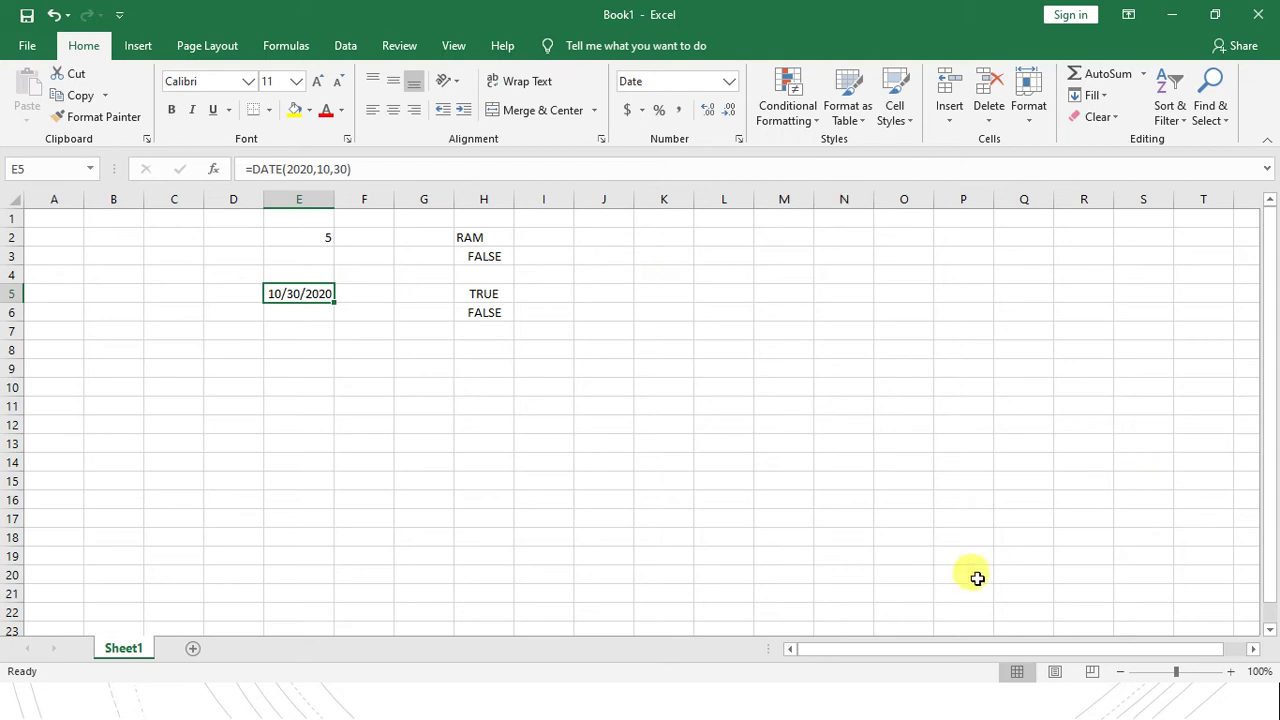
key(alt+Tab)
key(Tab)
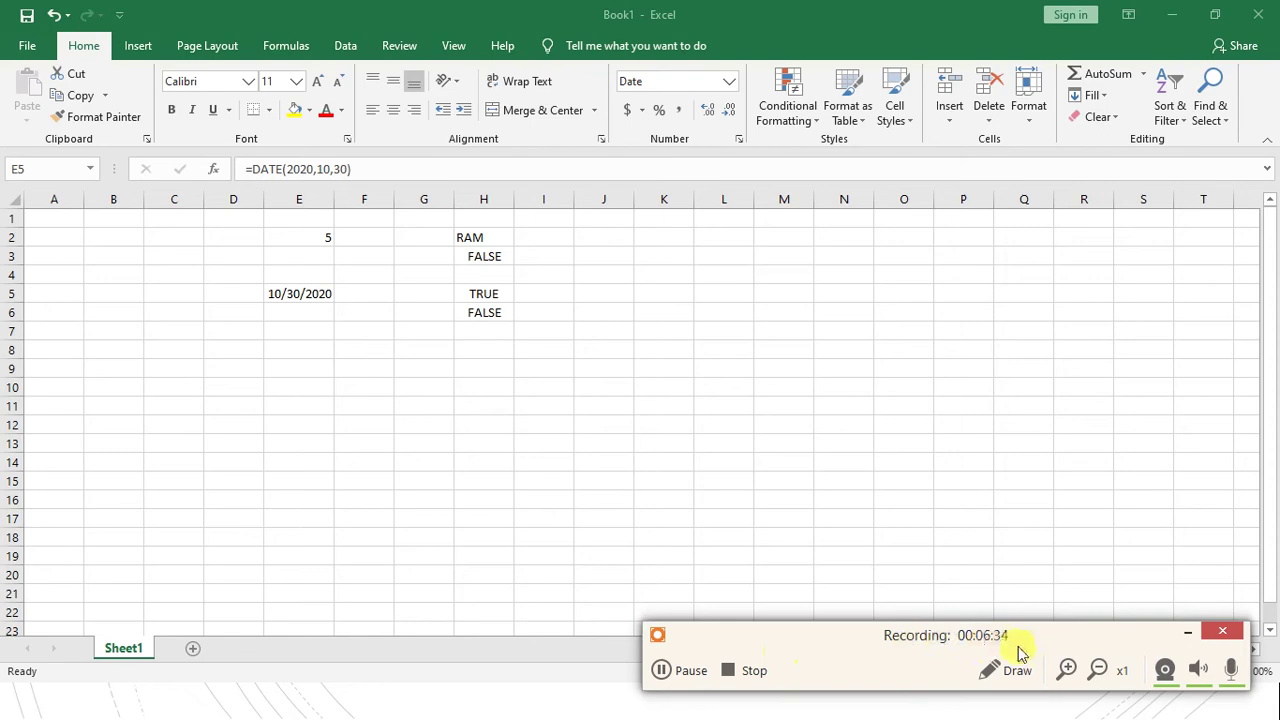
click(1069, 669)
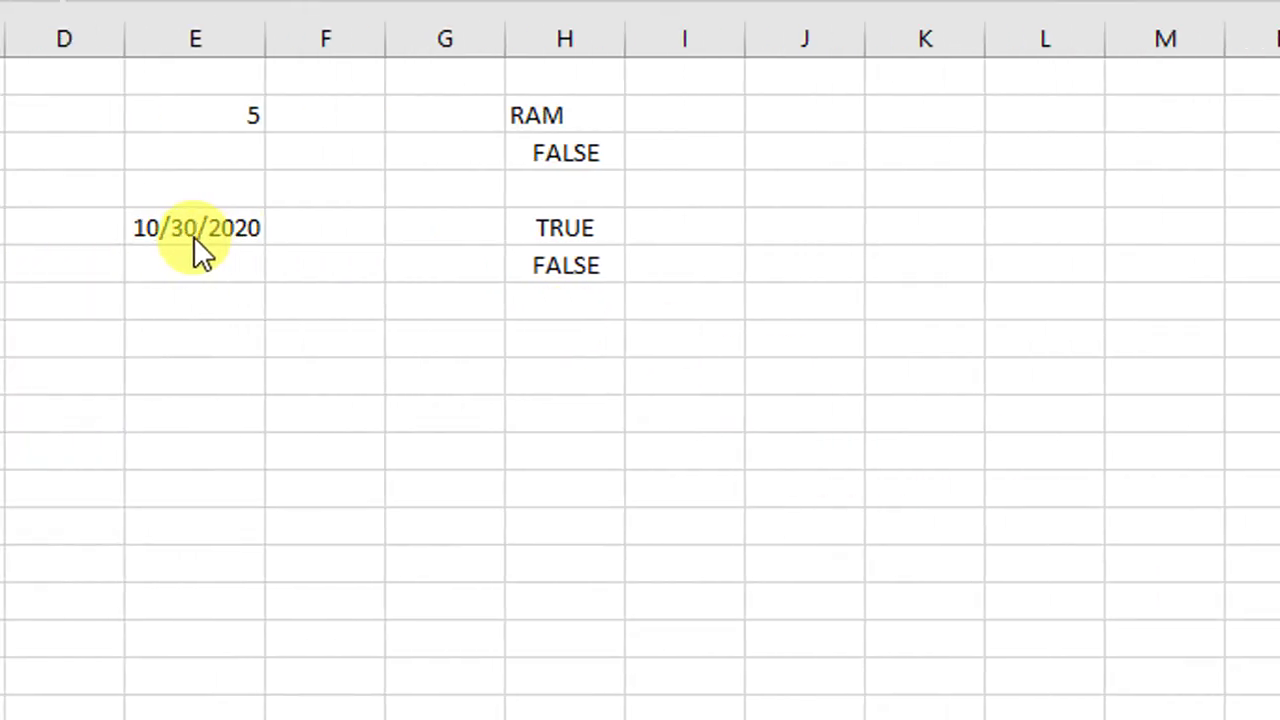
Review the year, month and day arguments of the DATE formula in cell E5 without changing it
click(199, 236)
key(F2)
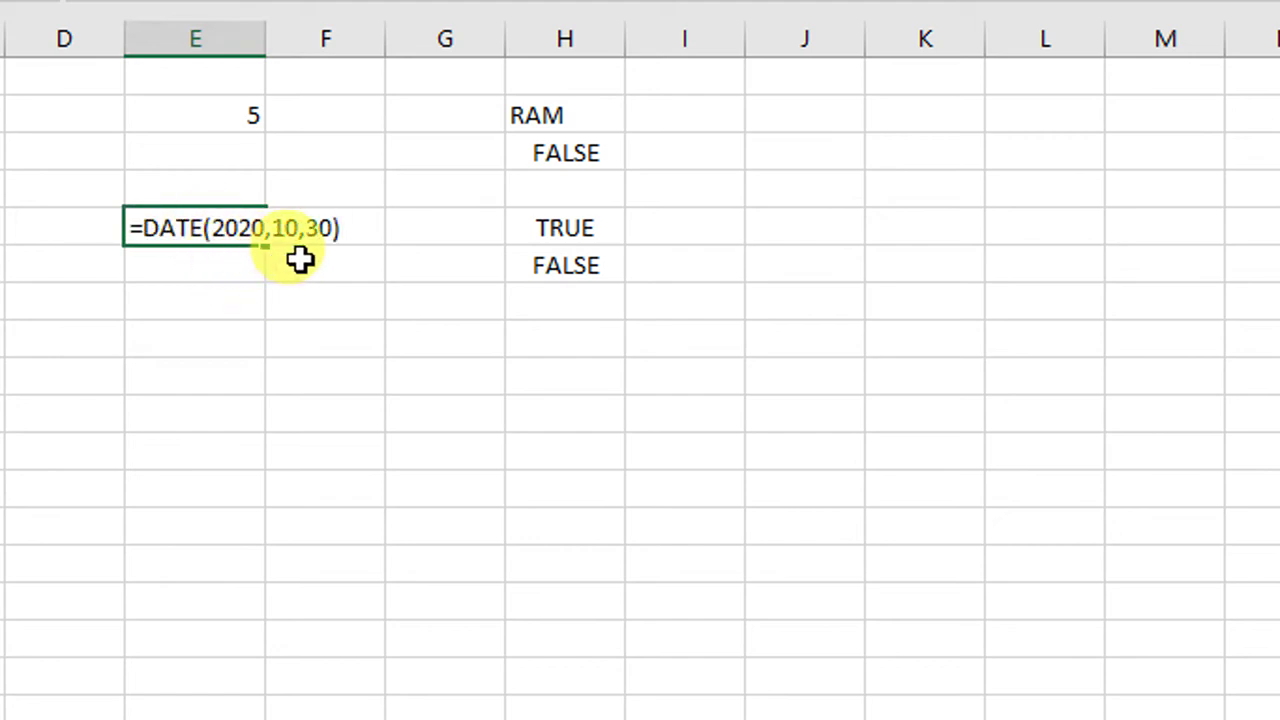
key(Return)
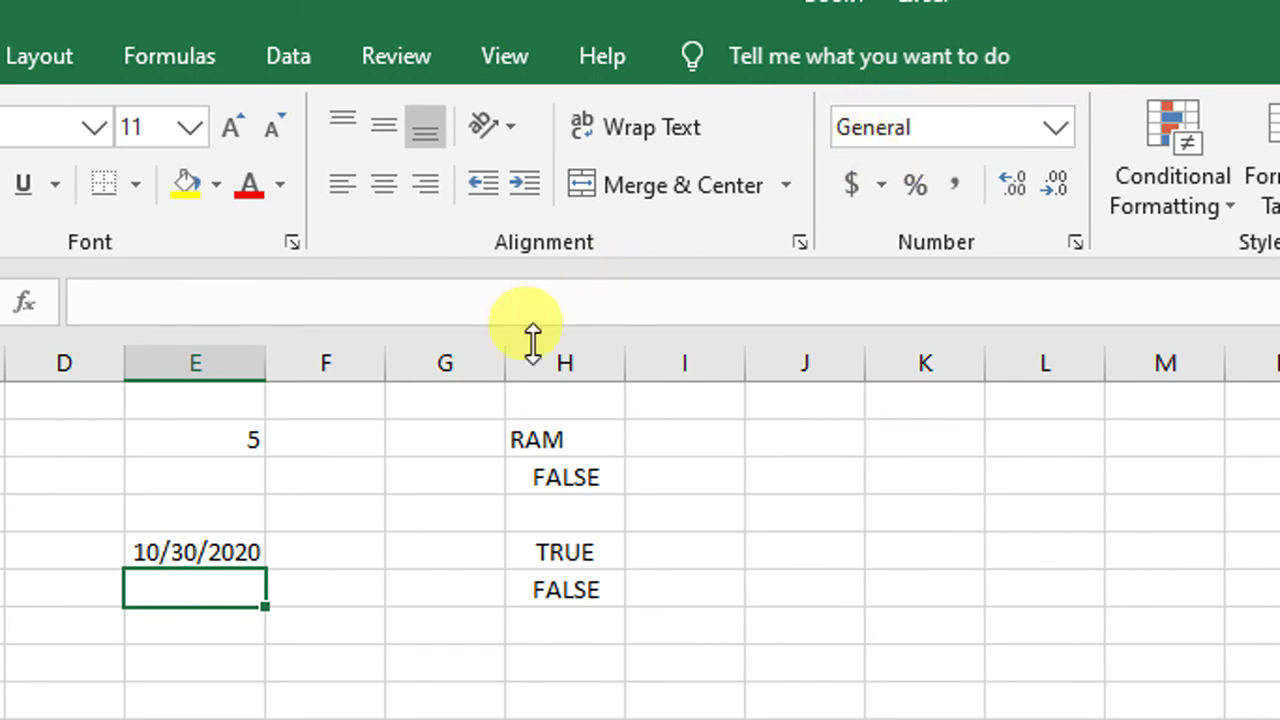
click(246, 551)
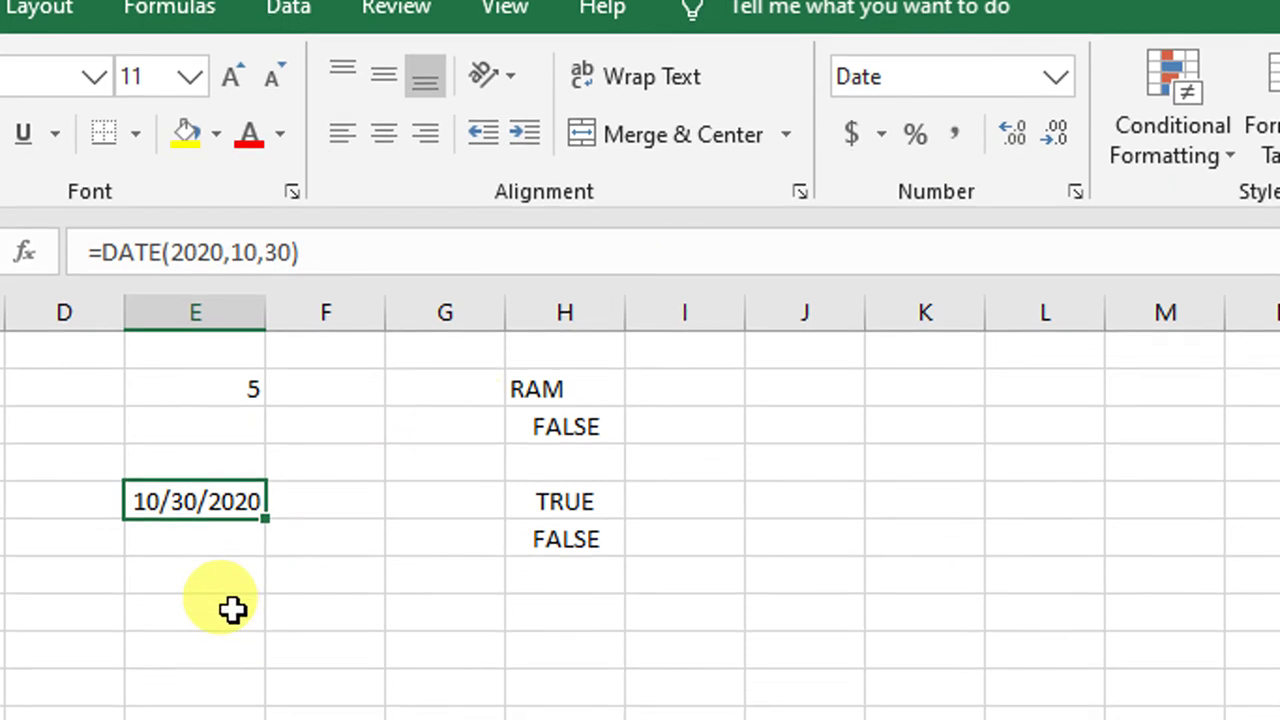
Enter the formula =TIME(2,45,13) in cell E8
click(229, 609)
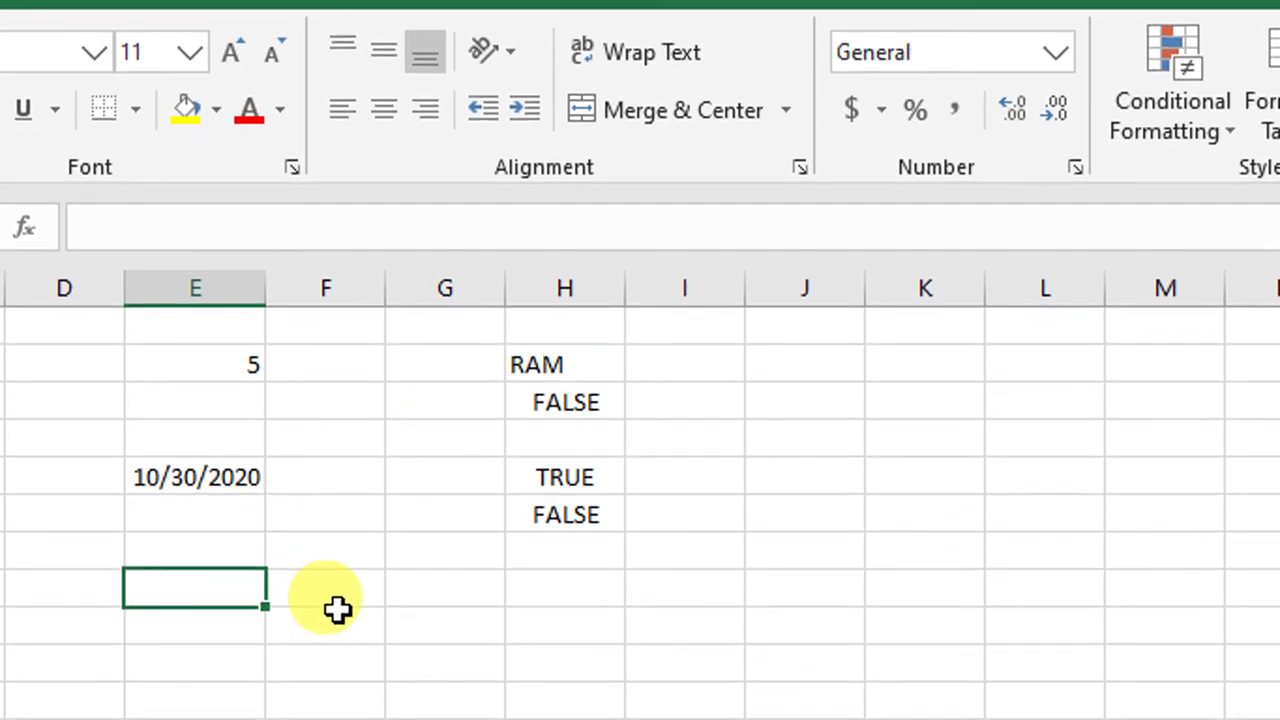
text(=TIM)
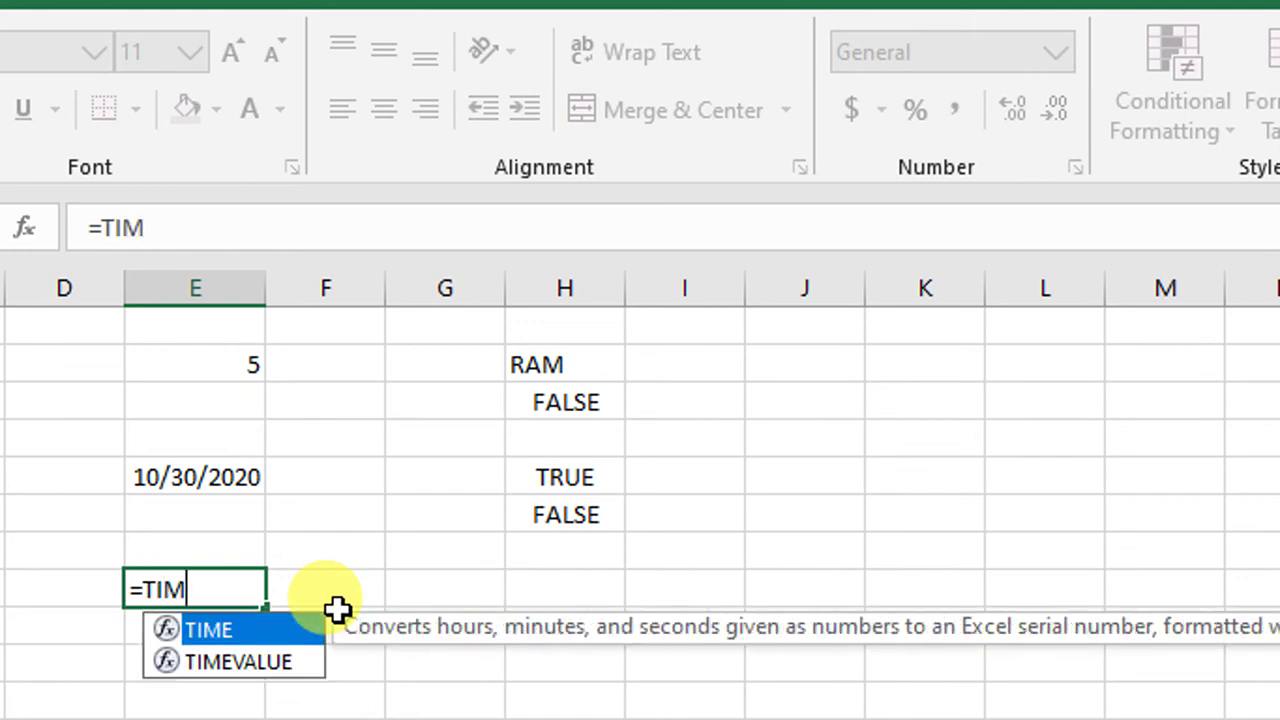
key(Tab)
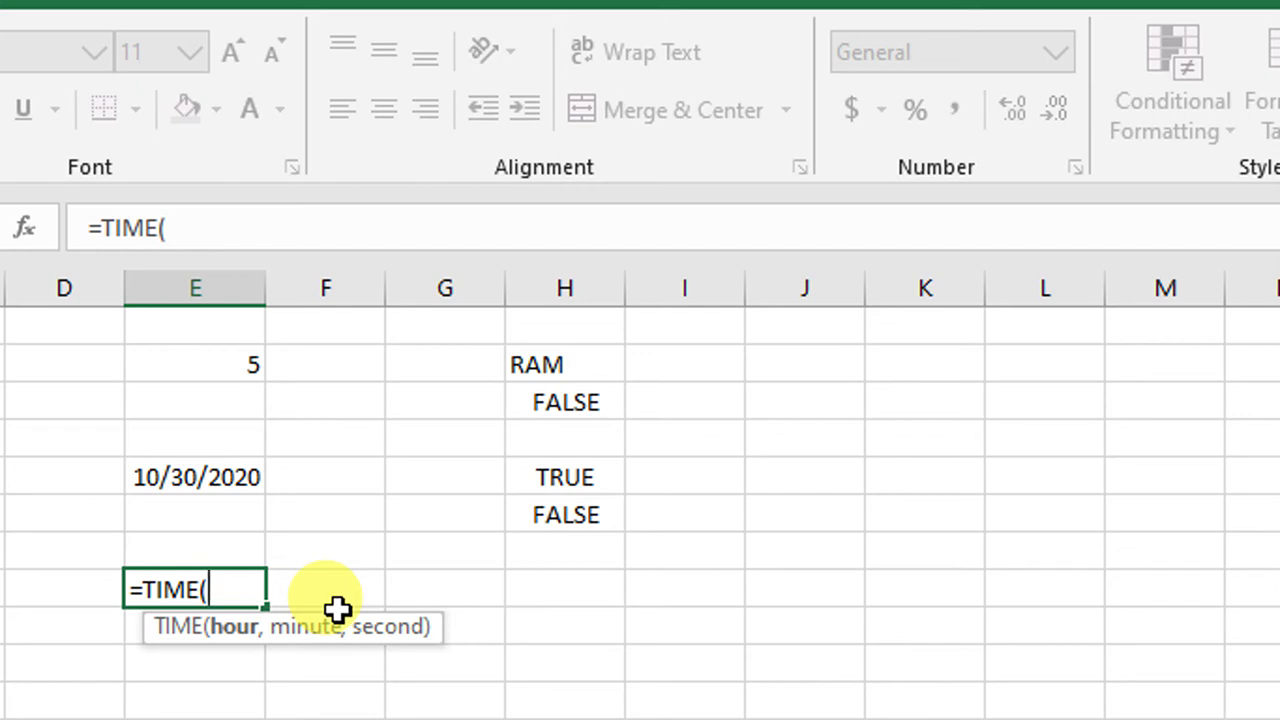
text(2,45)
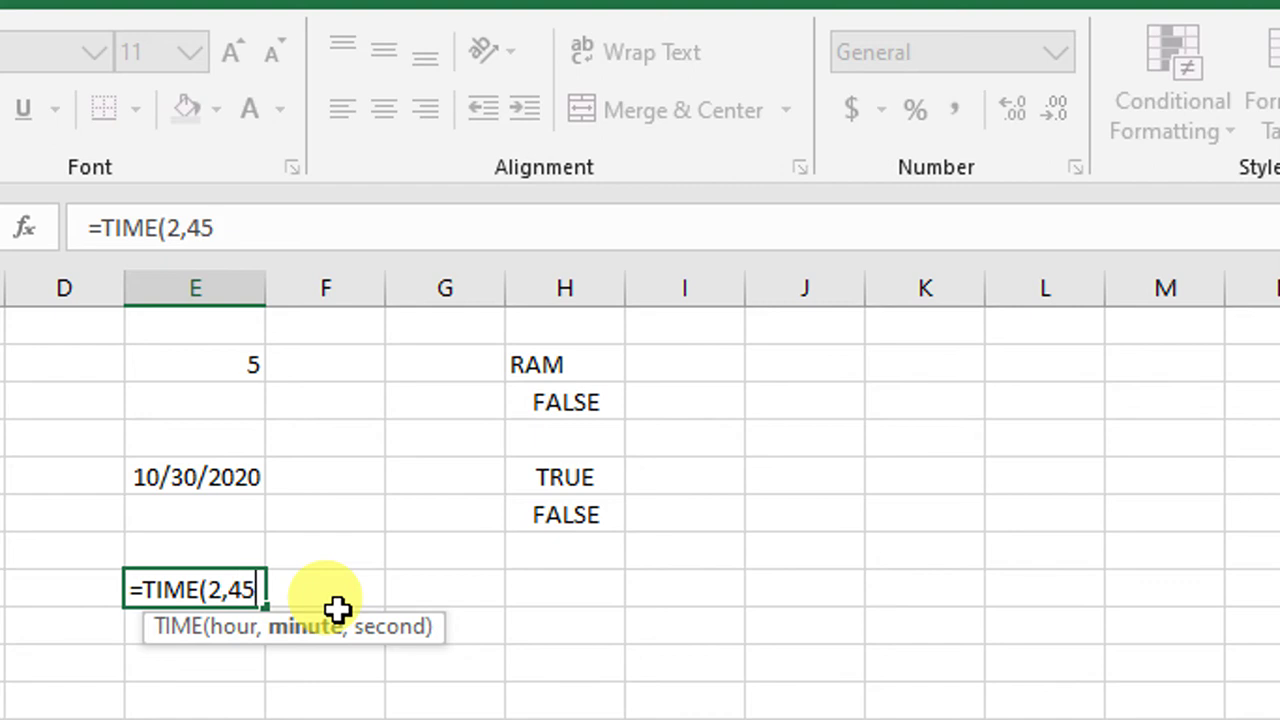
text(,13))
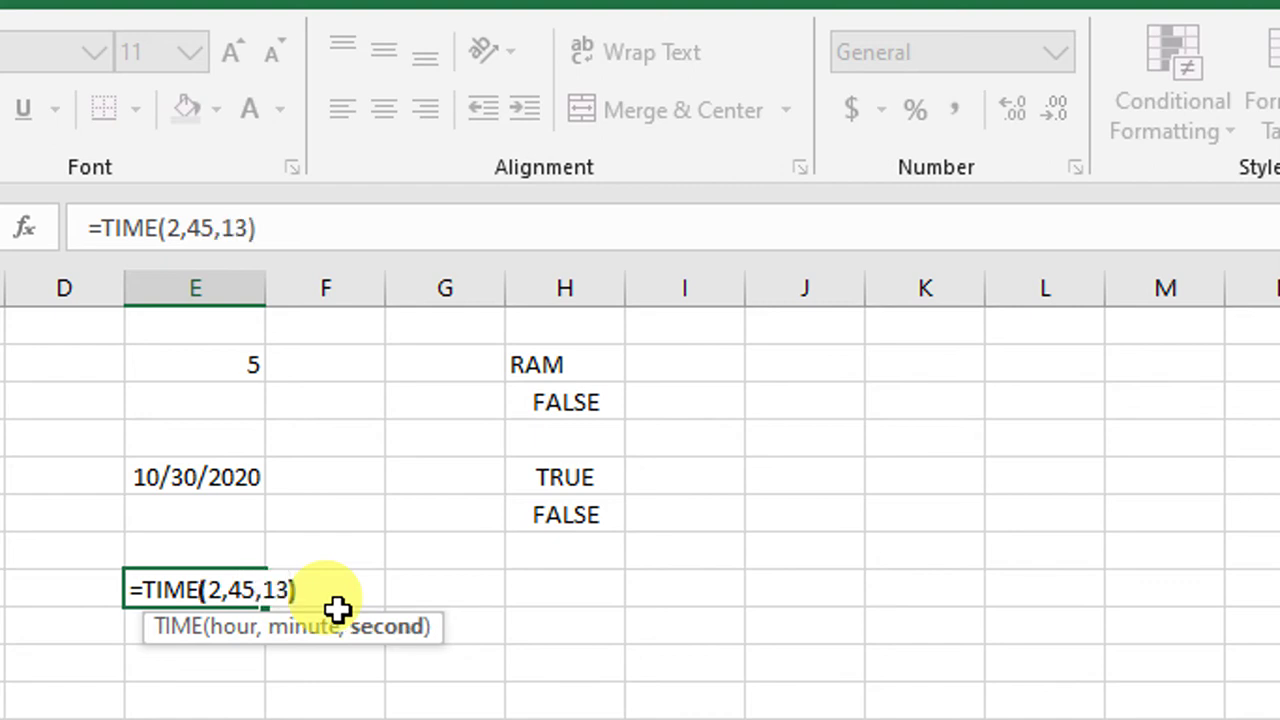
key(Return)
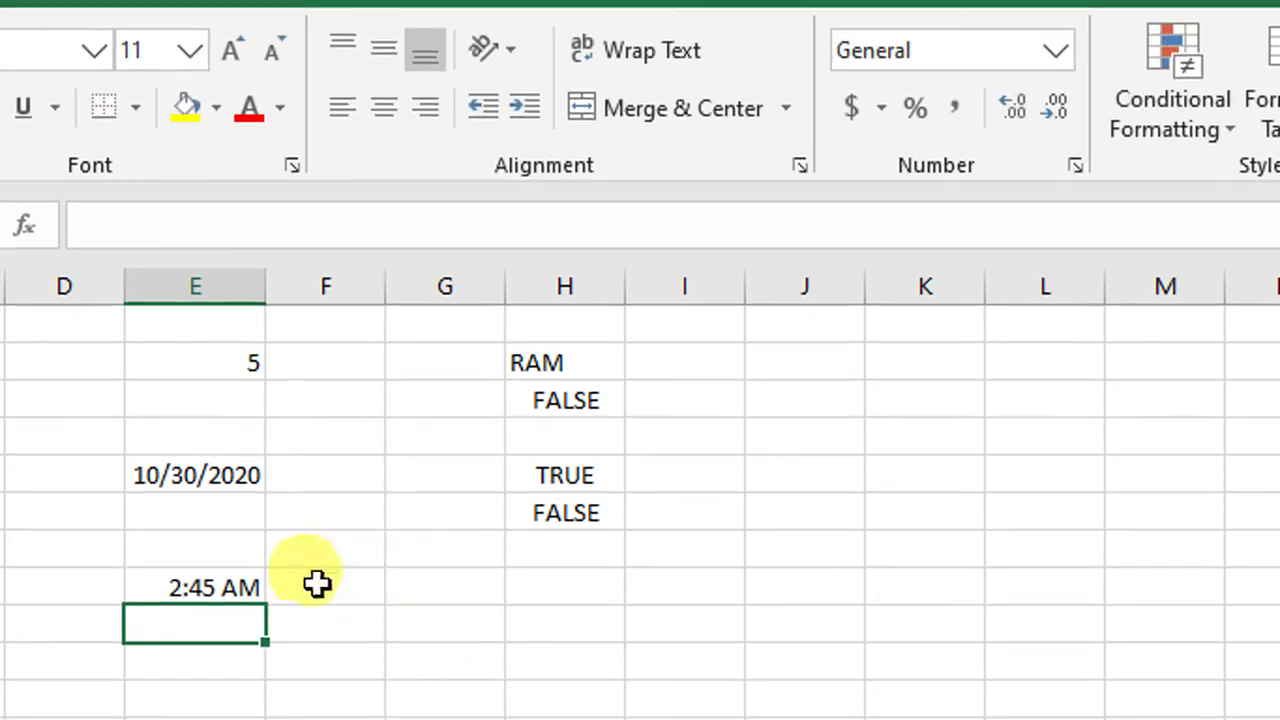
Format the time in cell E8 with the custom number format h:mm:ss AM/PM so seconds are included
click(245, 590)
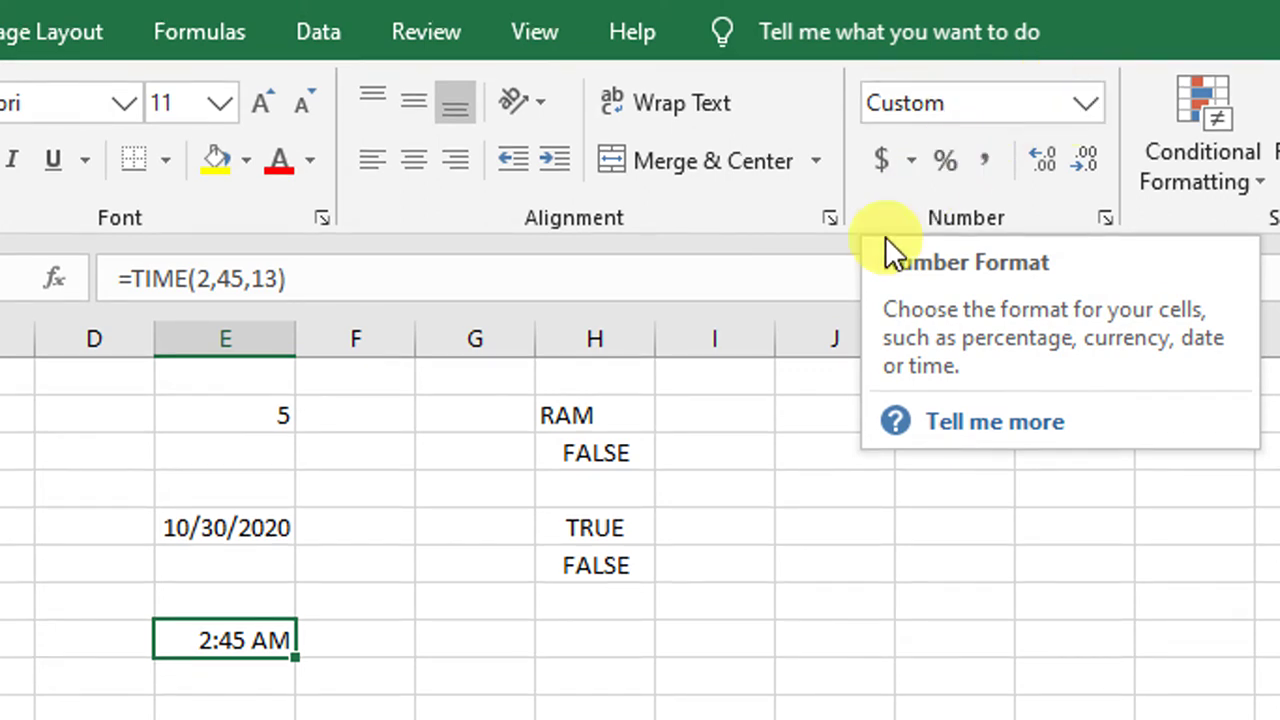
click(1087, 116)
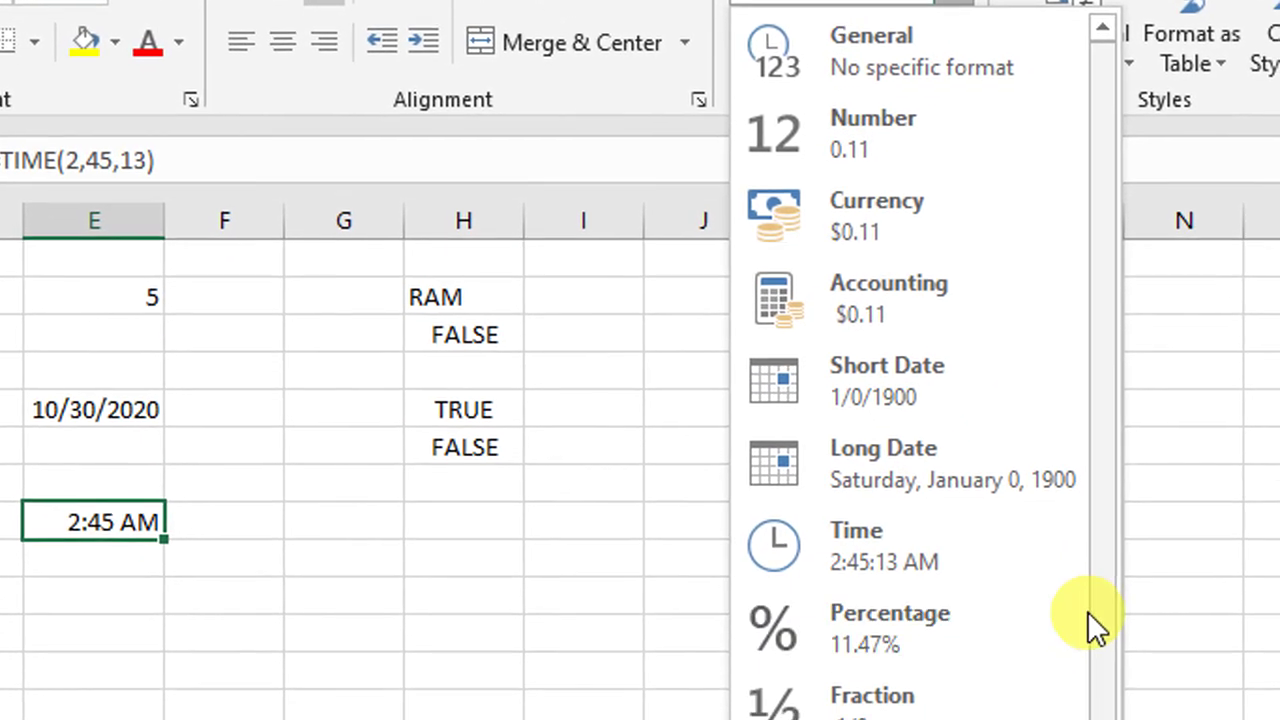
scroll(1087, 615, down, 1)
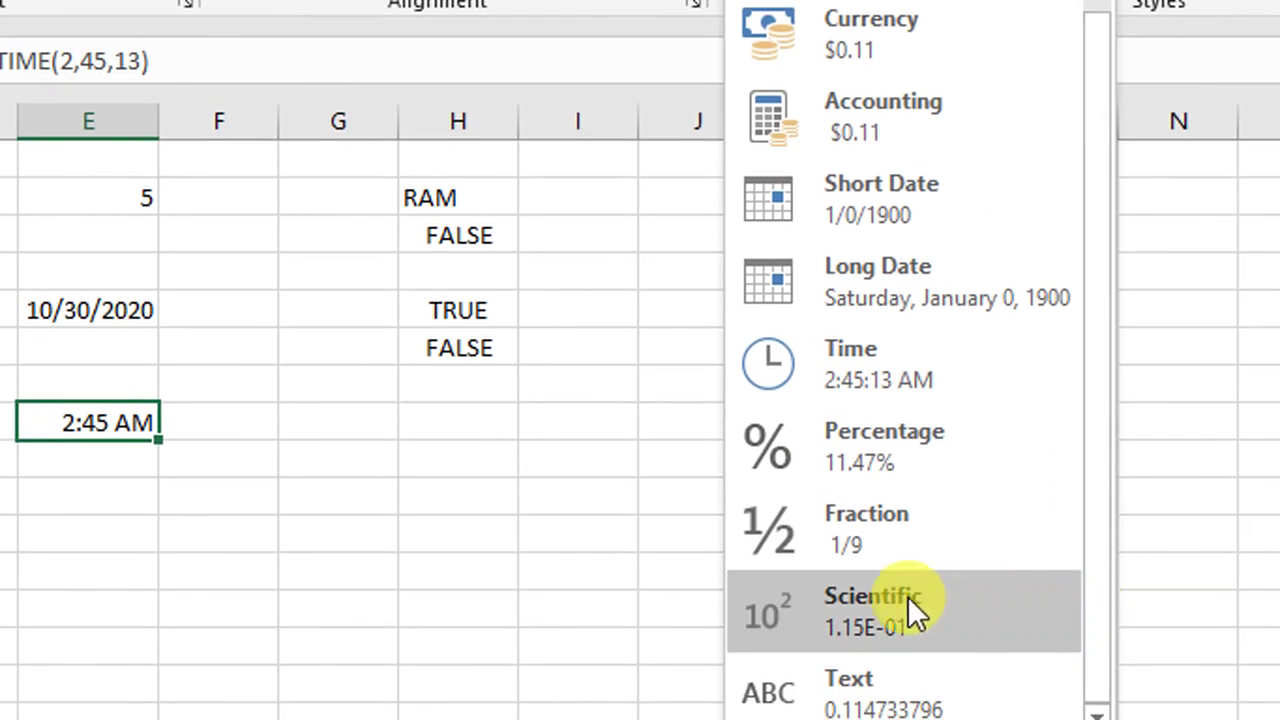
click(836, 622)
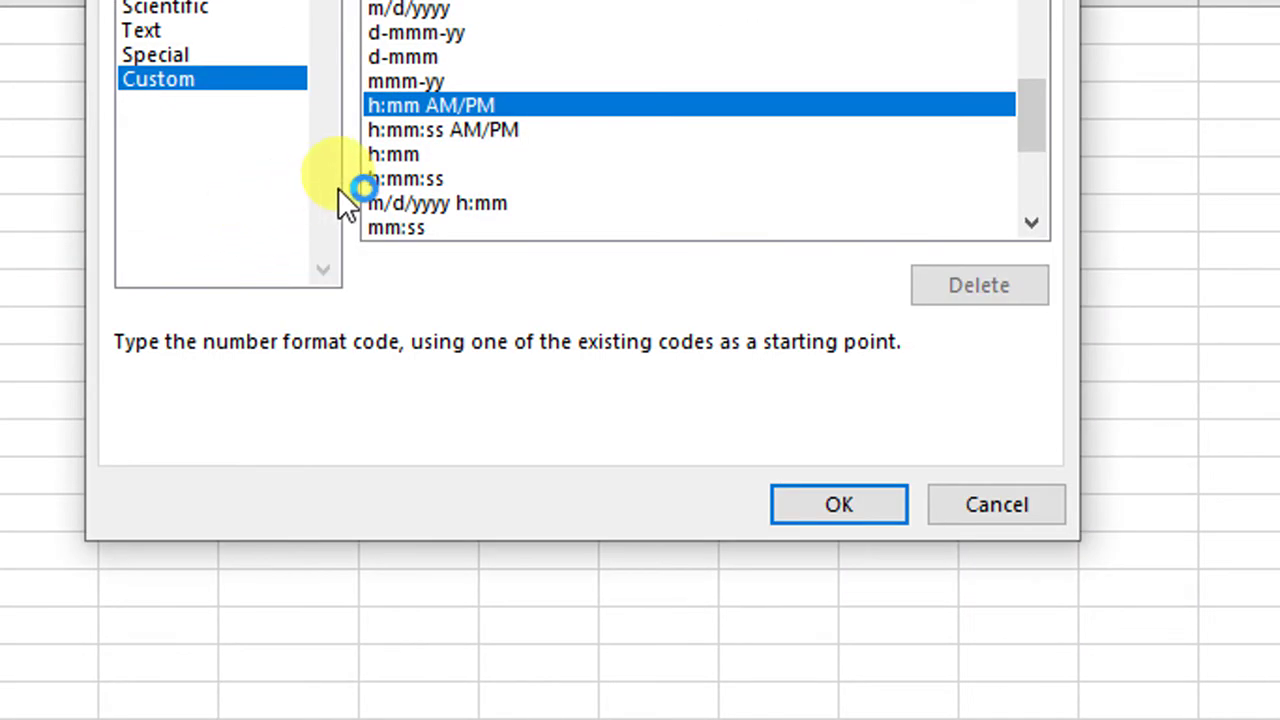
click(401, 138)
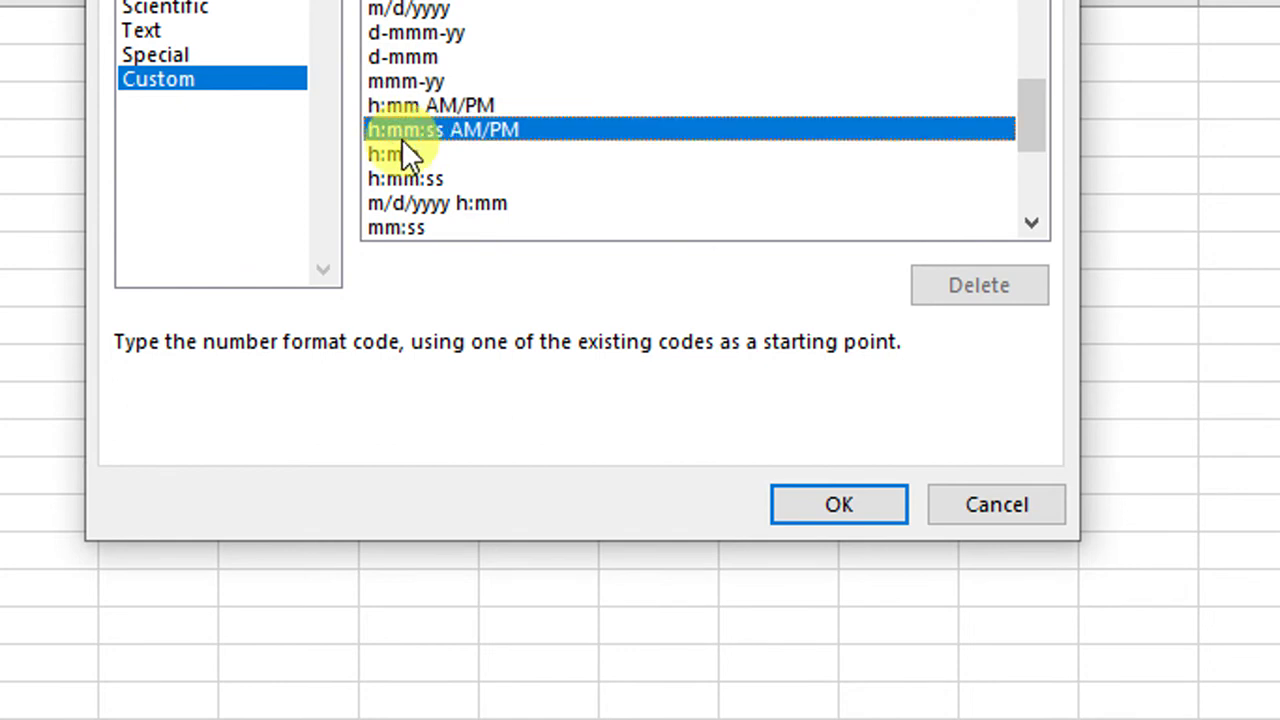
click(784, 514)
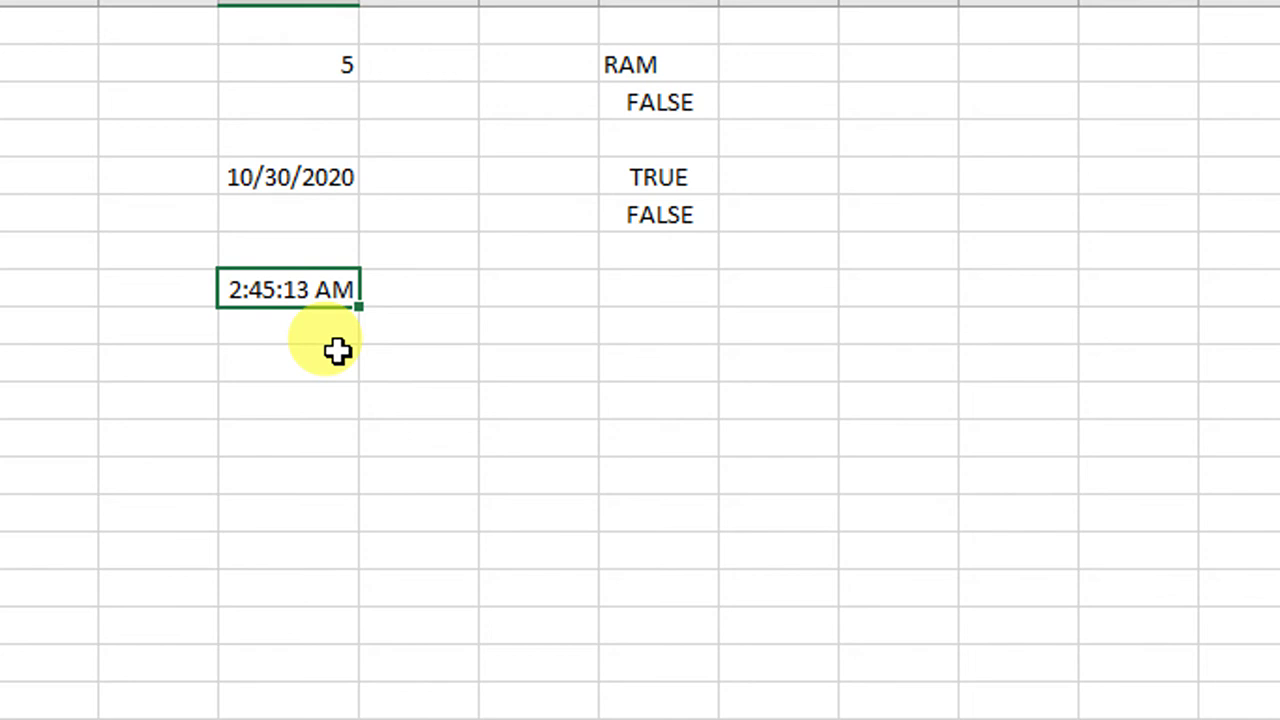
Switch to the PowerPoint slide show and read on from the Date() slide through Time() and NOW() to TODAY()
key(alt+Tab)
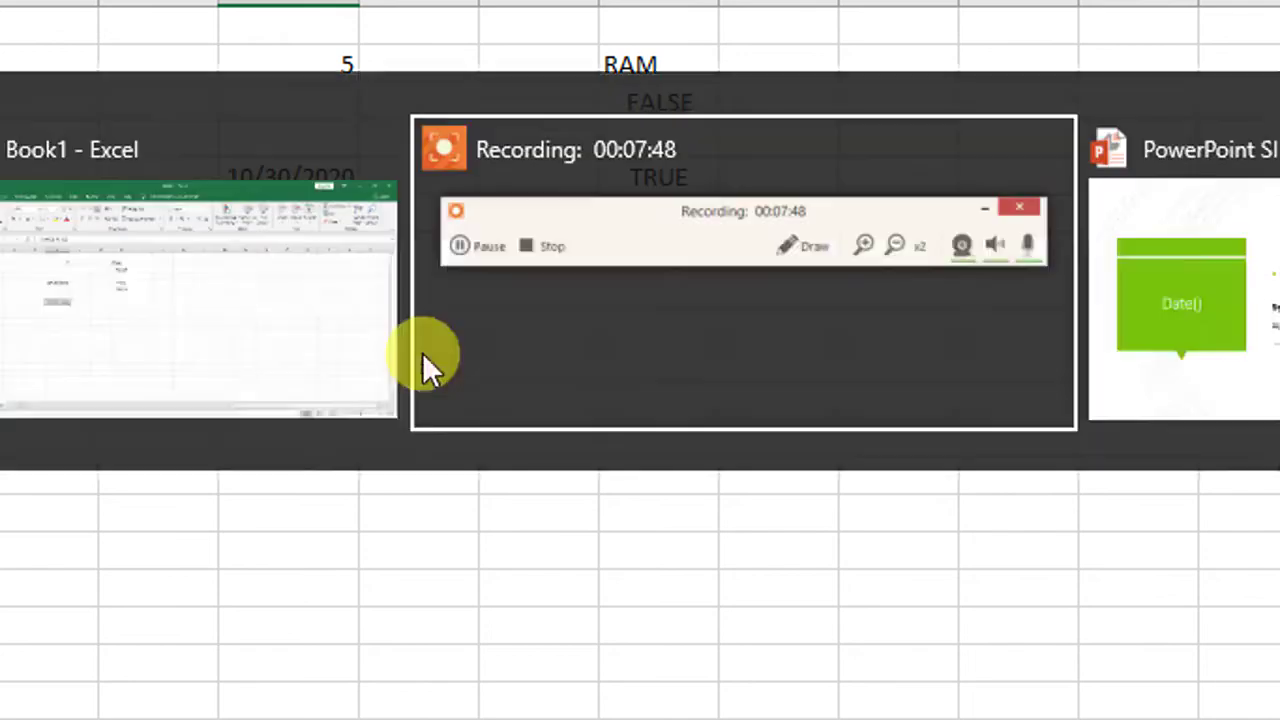
key(alt+Tab)
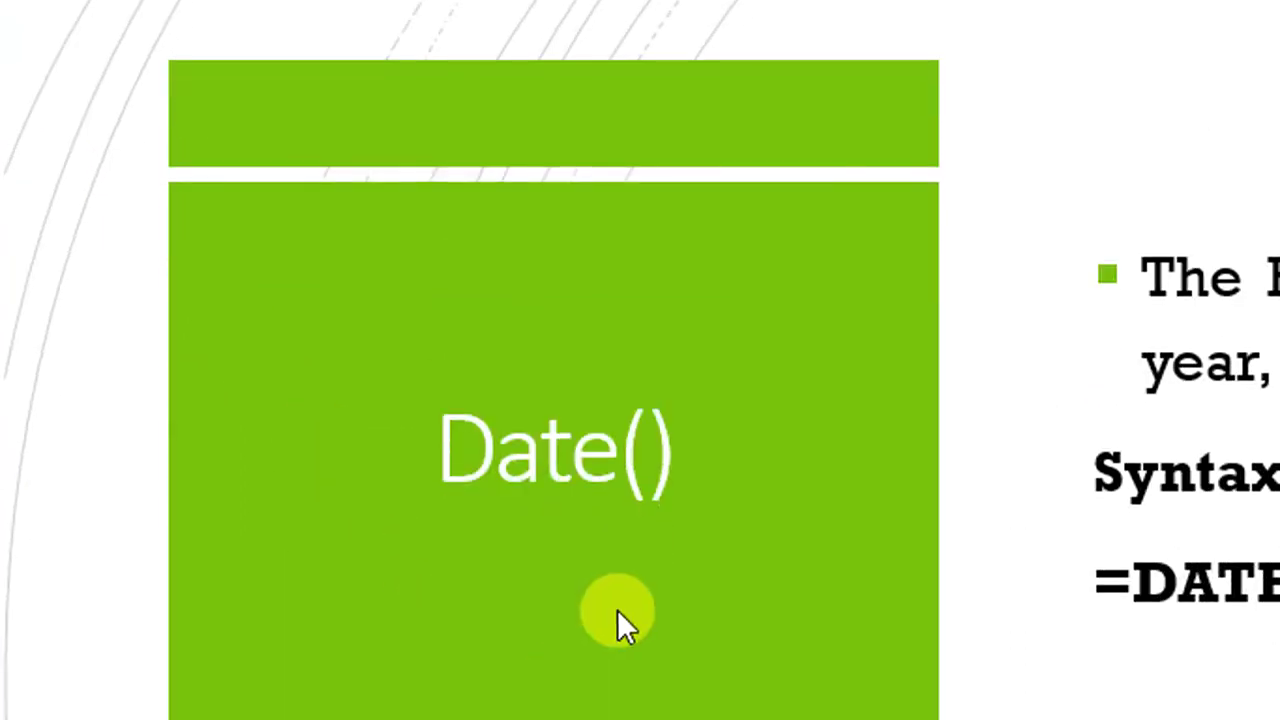
click(617, 609)
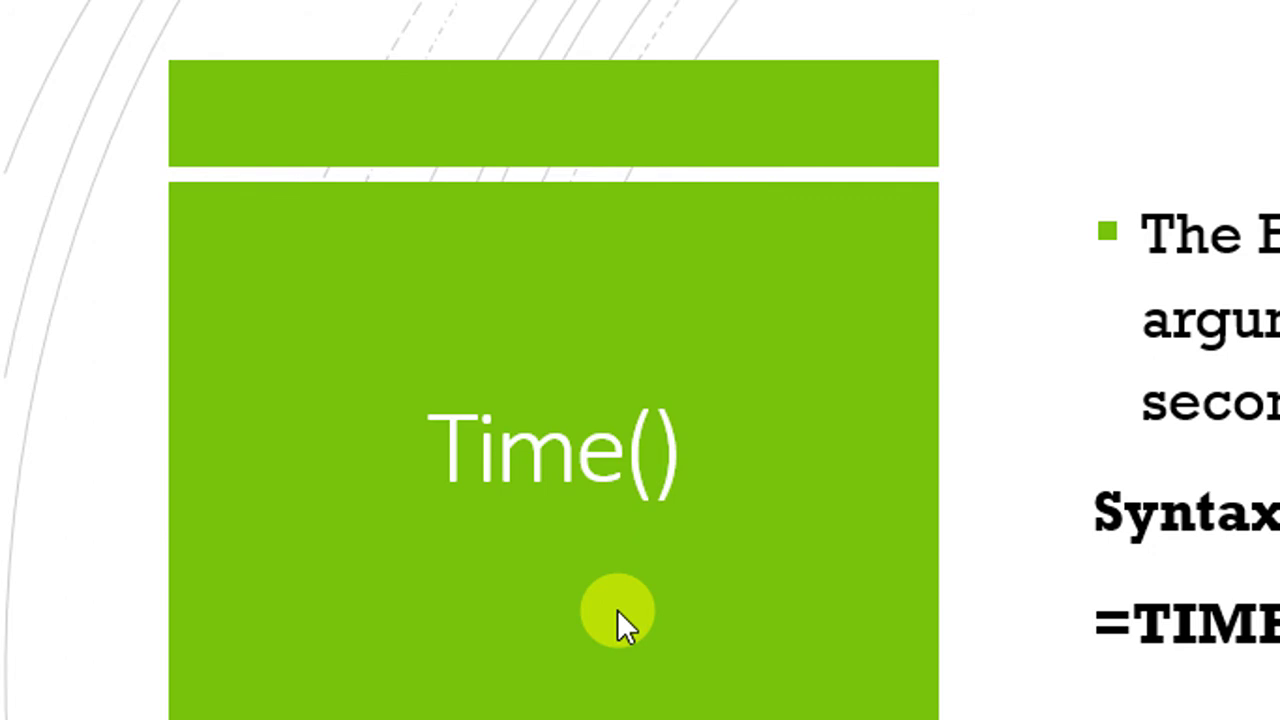
click(617, 609)
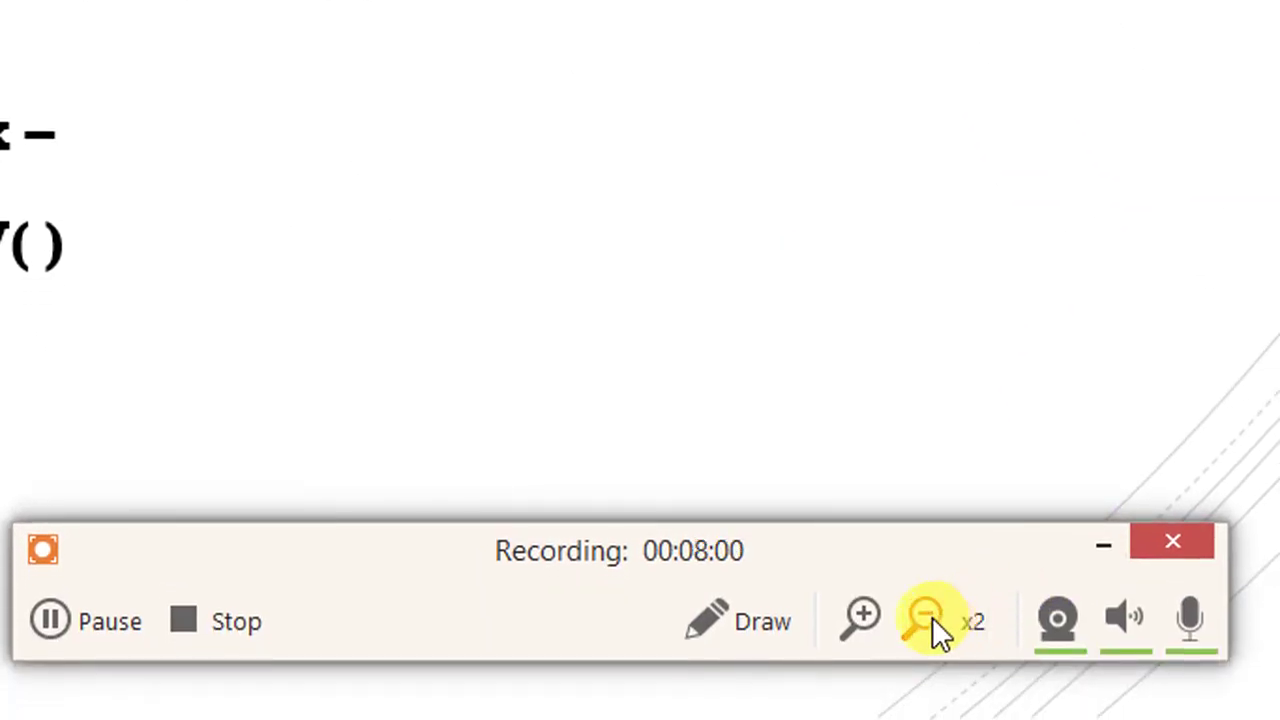
click(925, 655)
click(1192, 640)
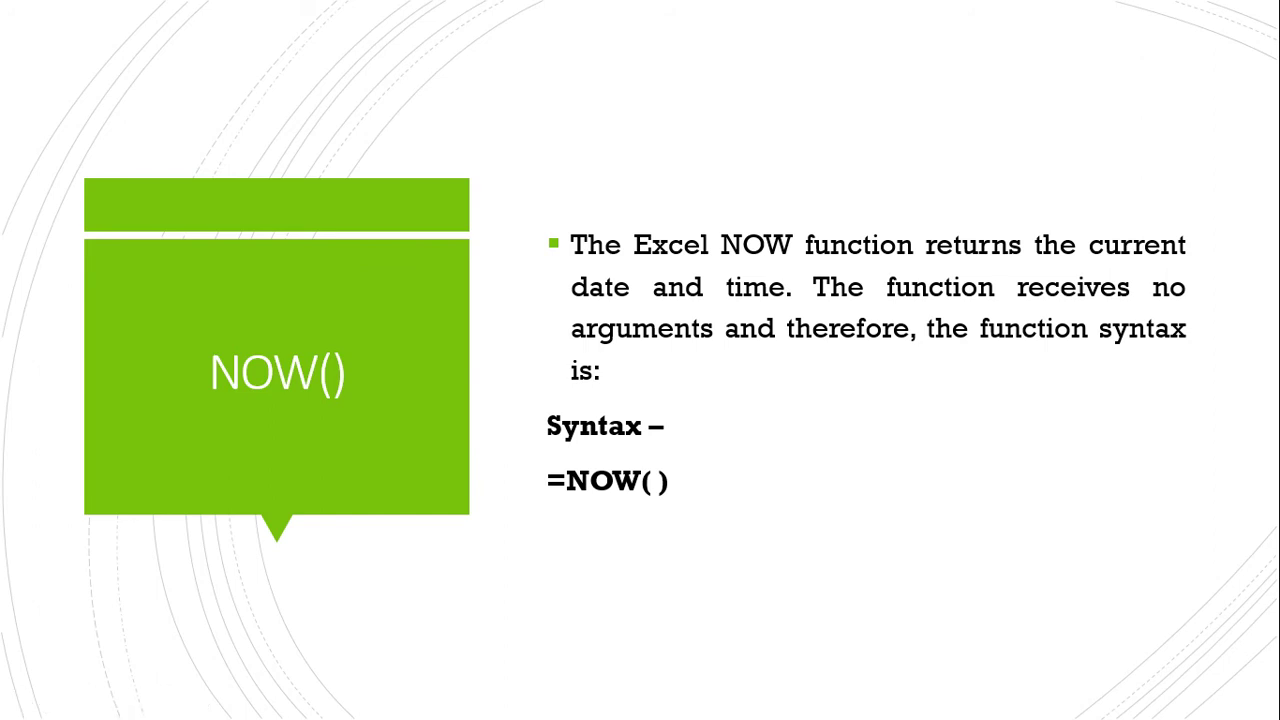
key(Right)
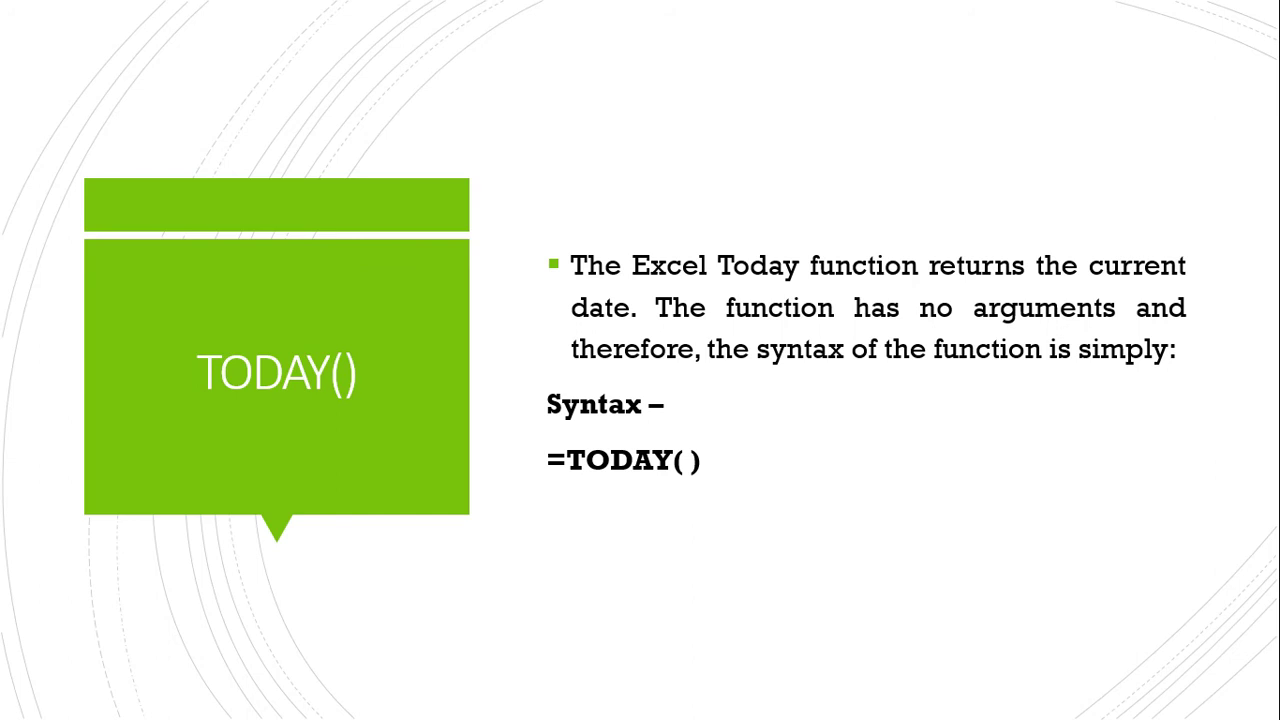
Switch back to the Excel workbook and enter the formula =NOW() in cell H12
key(alt+Tab)
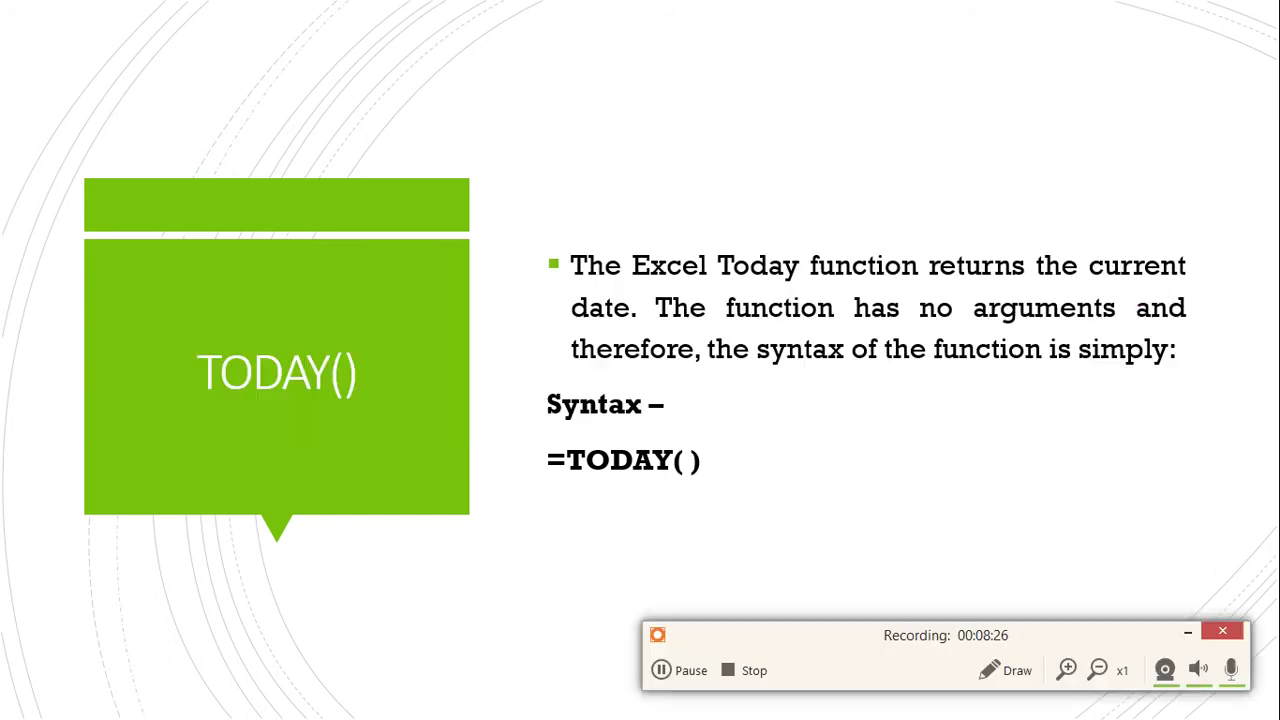
click(1068, 670)
key(alt+Tab)
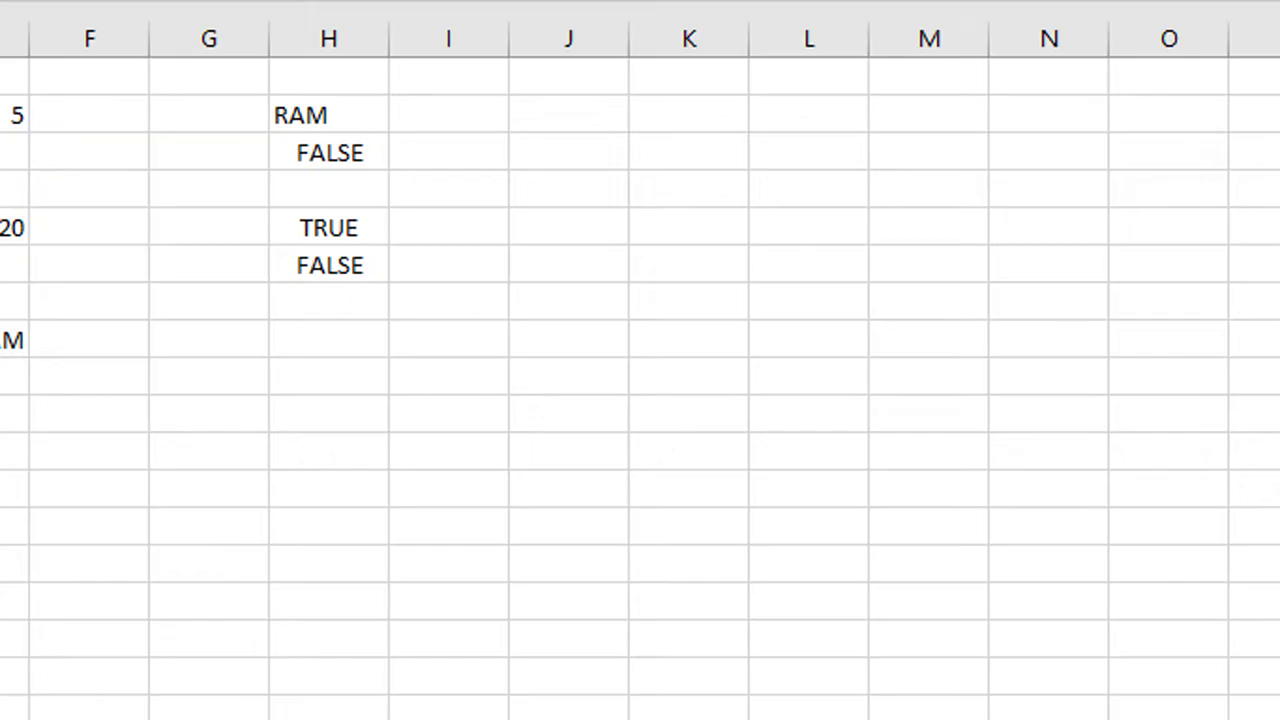
click(201, 393)
text(=NOW()
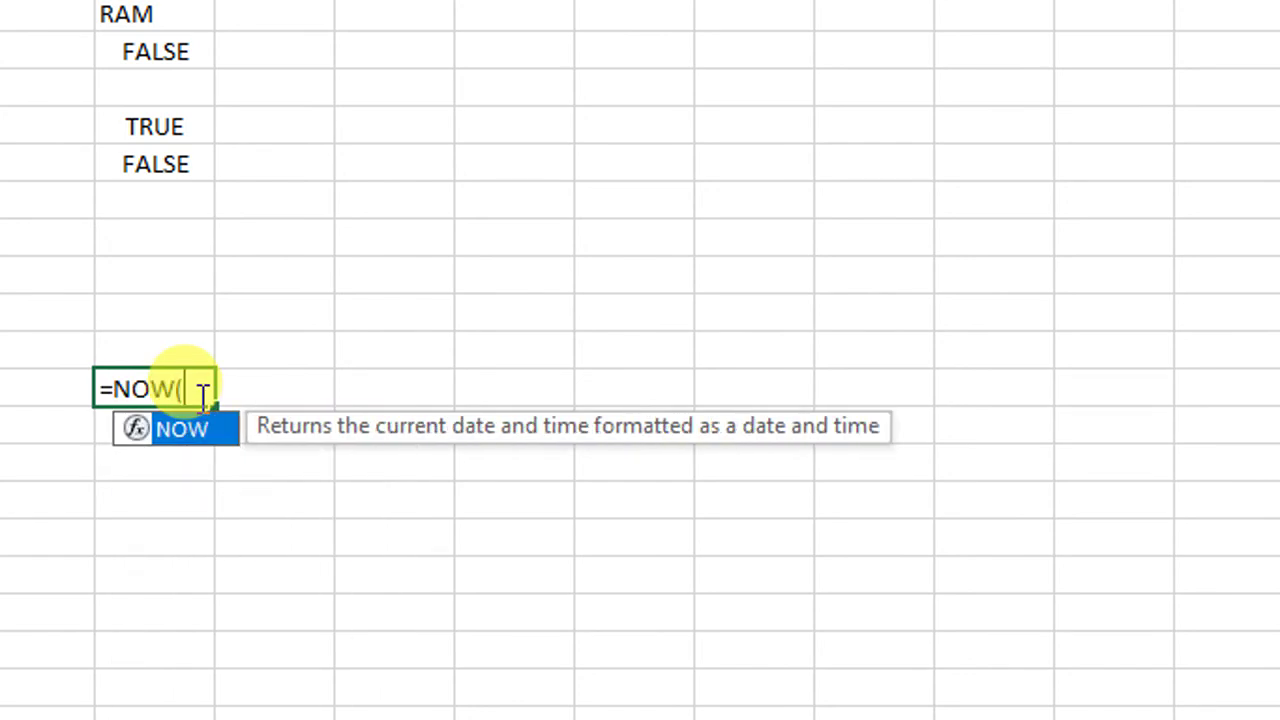
text())
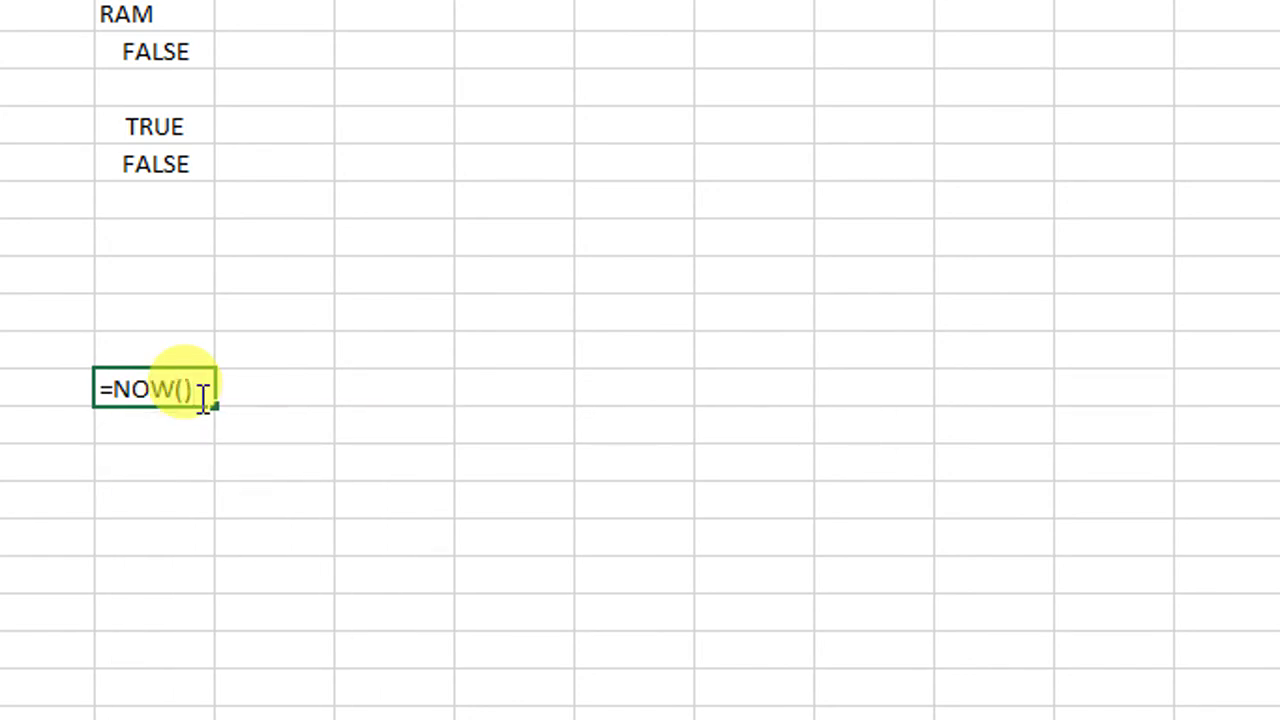
key(Return)
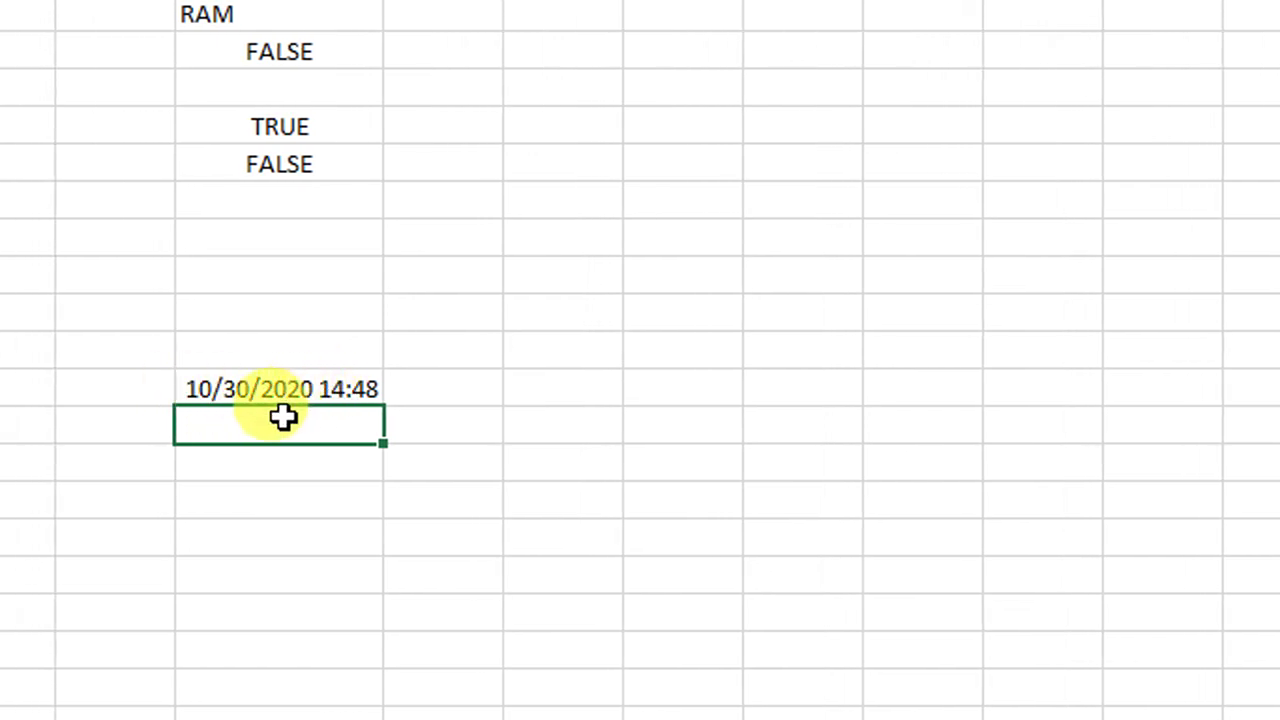
Enter the formula =TODAY() in cell H13, directly below the NOW formula
text(=TODAY()
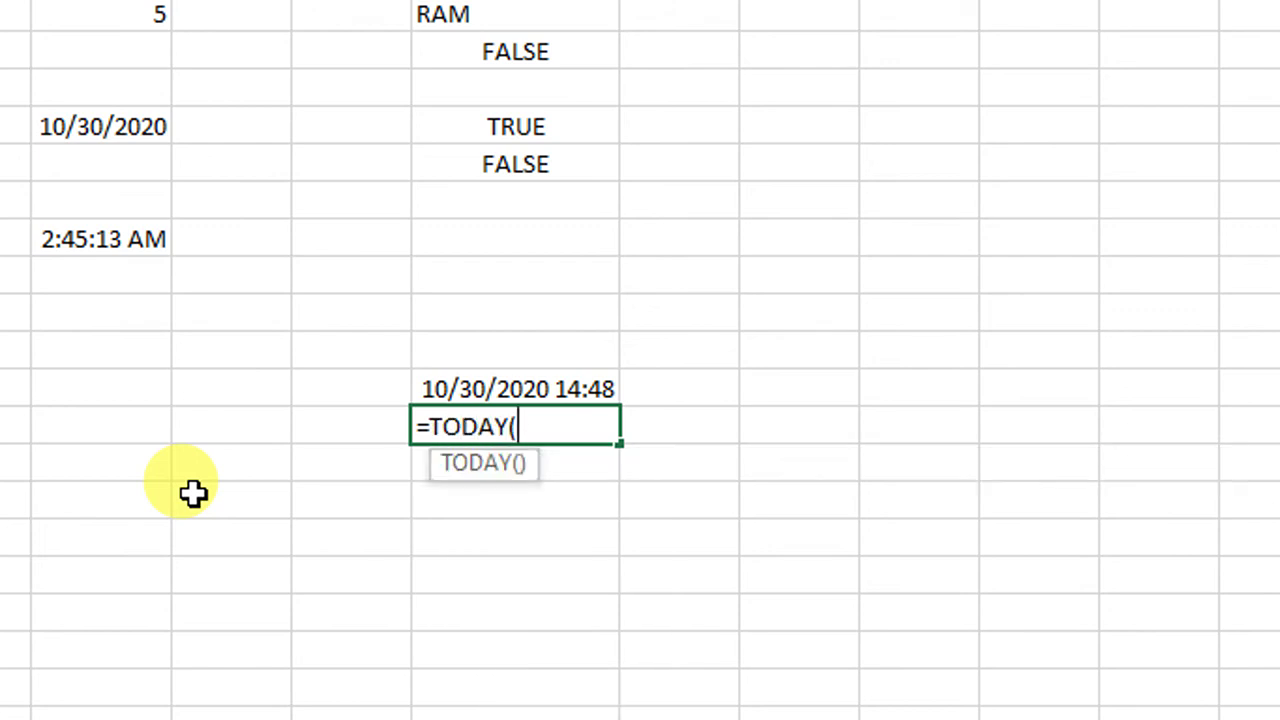
text())
key(Return)
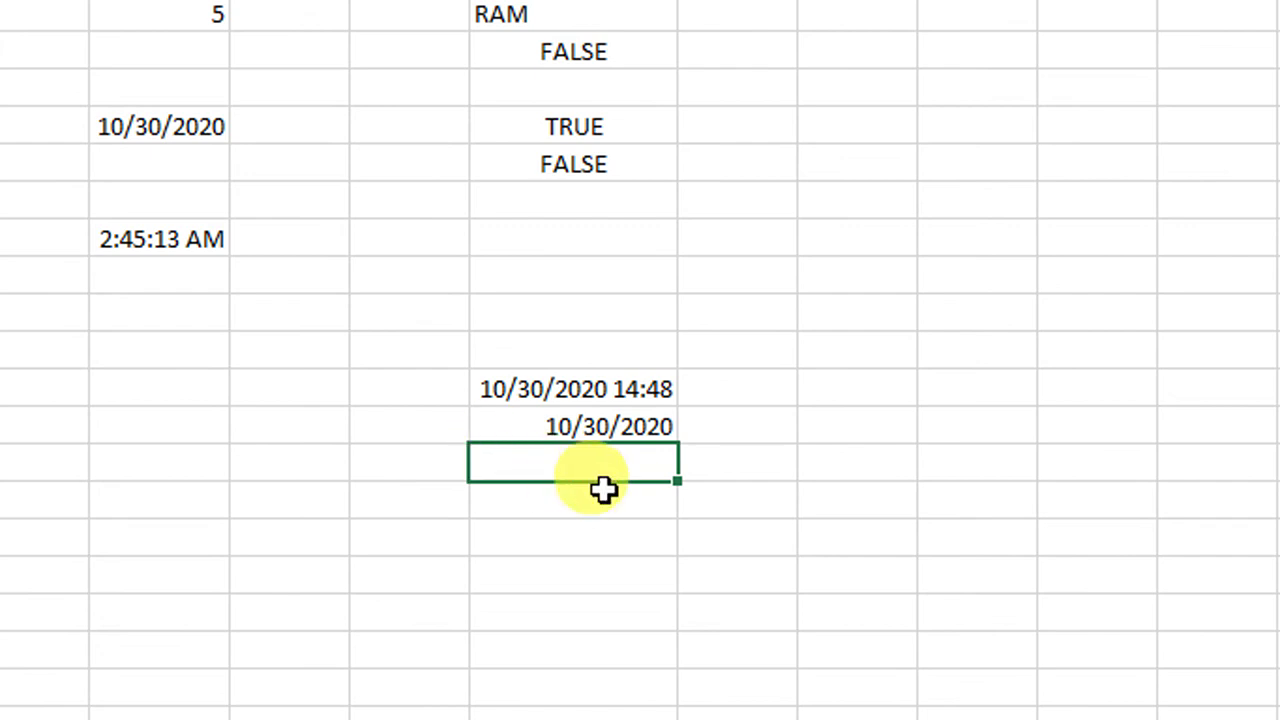
Inspect the formulas behind the TODAY result in H13 and the NOW result in H12
double_click(597, 432)
key(Return)
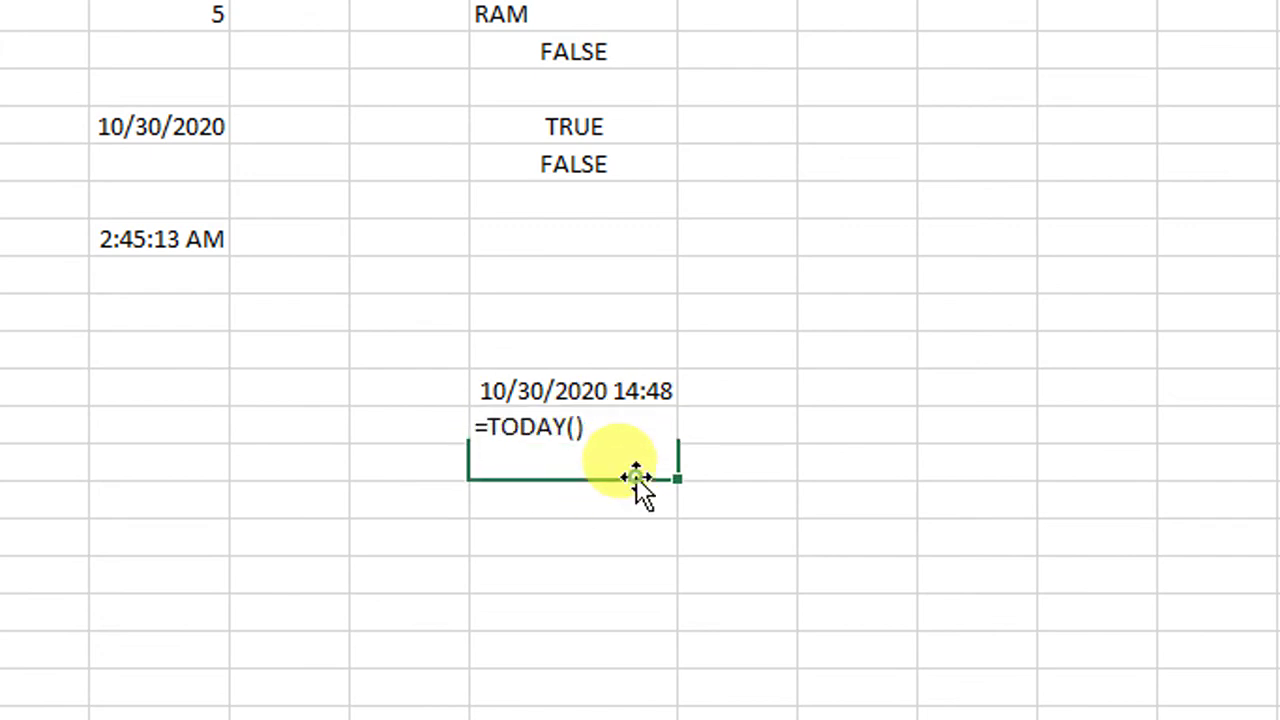
click(616, 398)
double_click(616, 400)
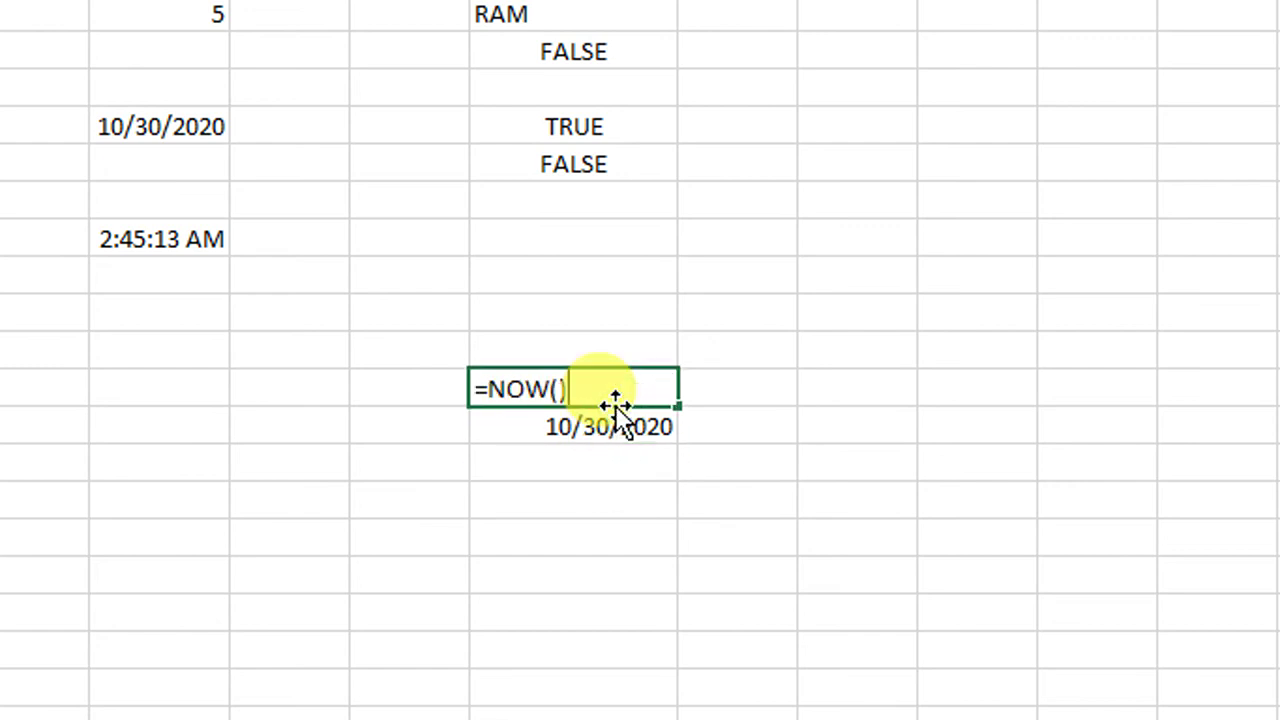
Leave the NOW formula, switch to the PowerPoint slide show and advance from the TODAY() slide to the DAY() slide
click(728, 457)
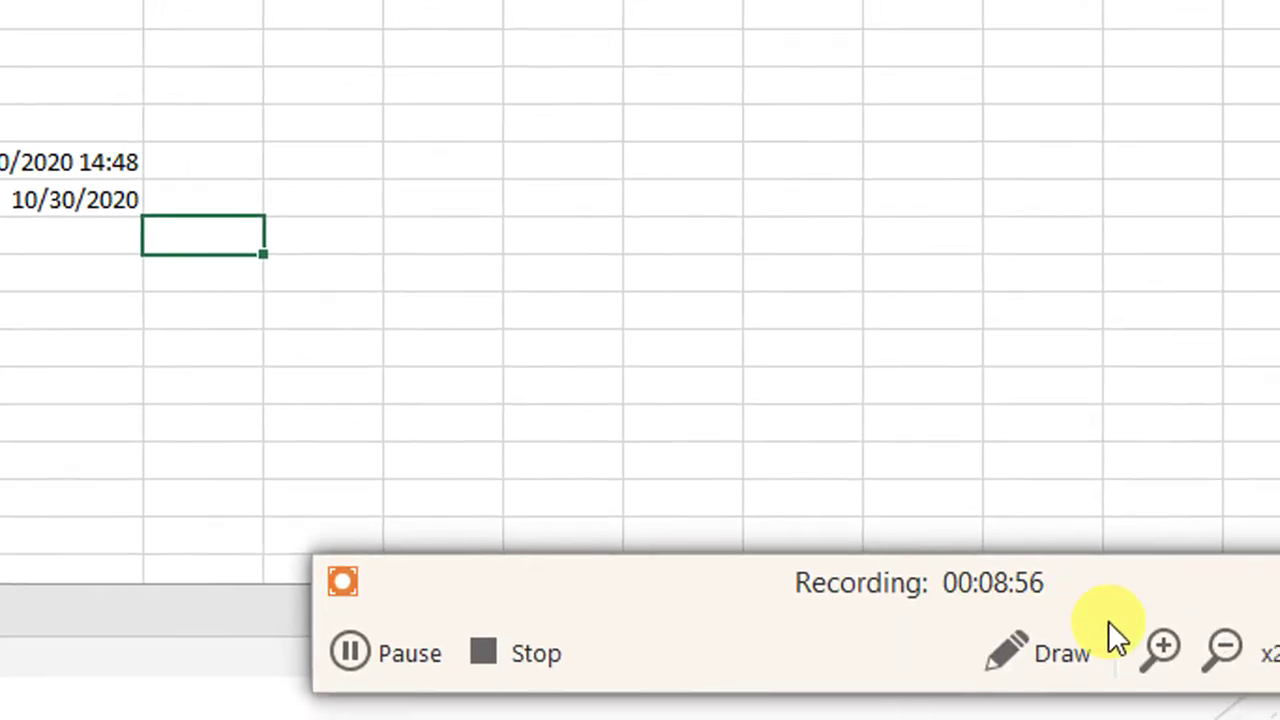
click(1100, 621)
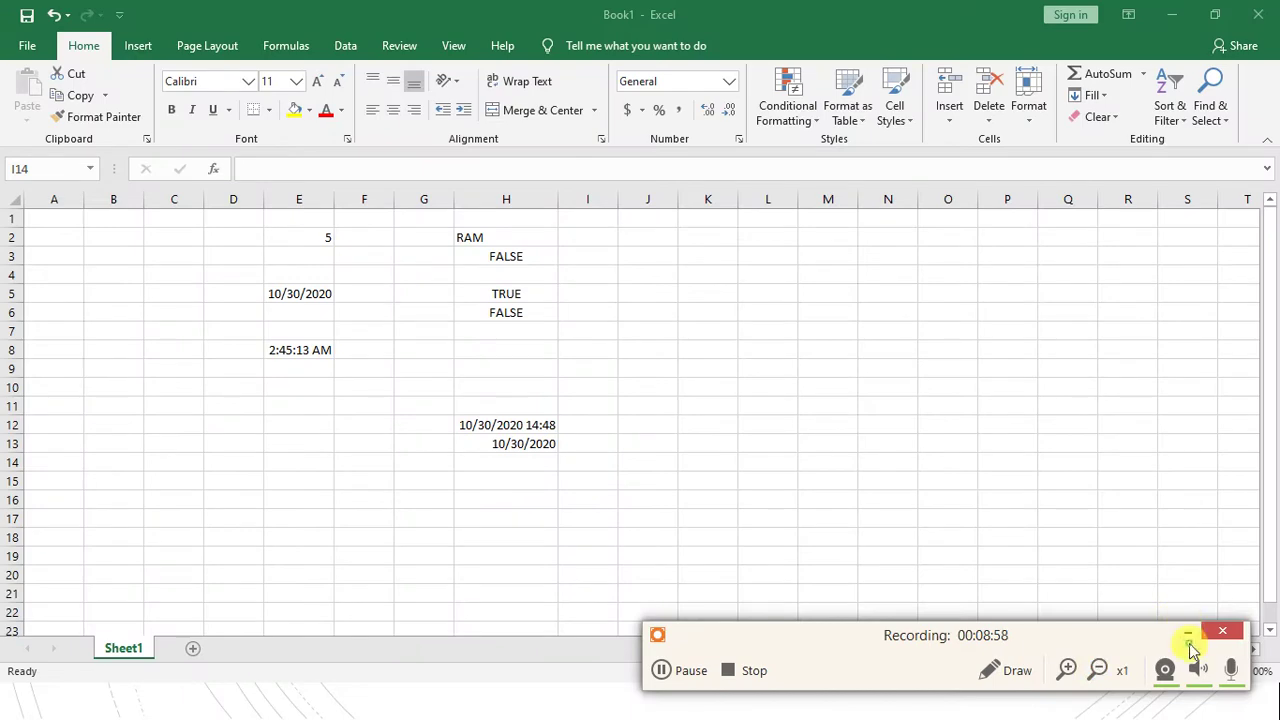
click(1186, 630)
key(alt+Tab)
key(alt+Tab)
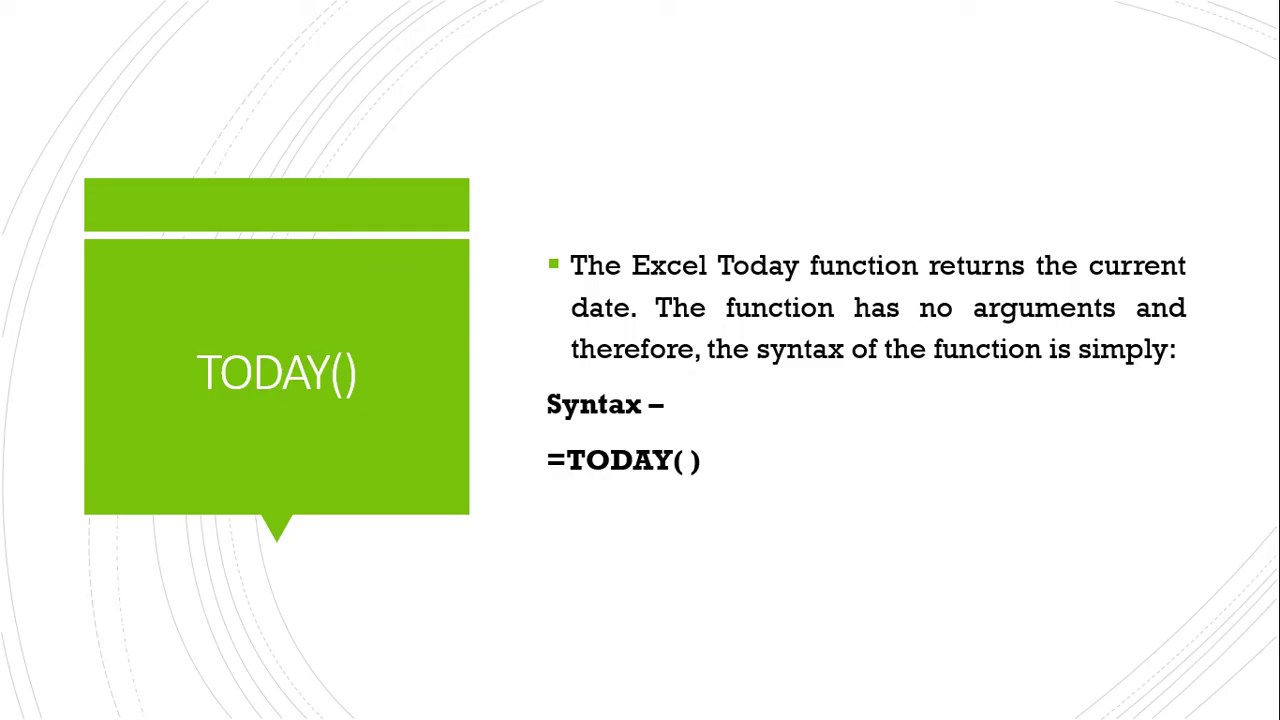
key(Right)
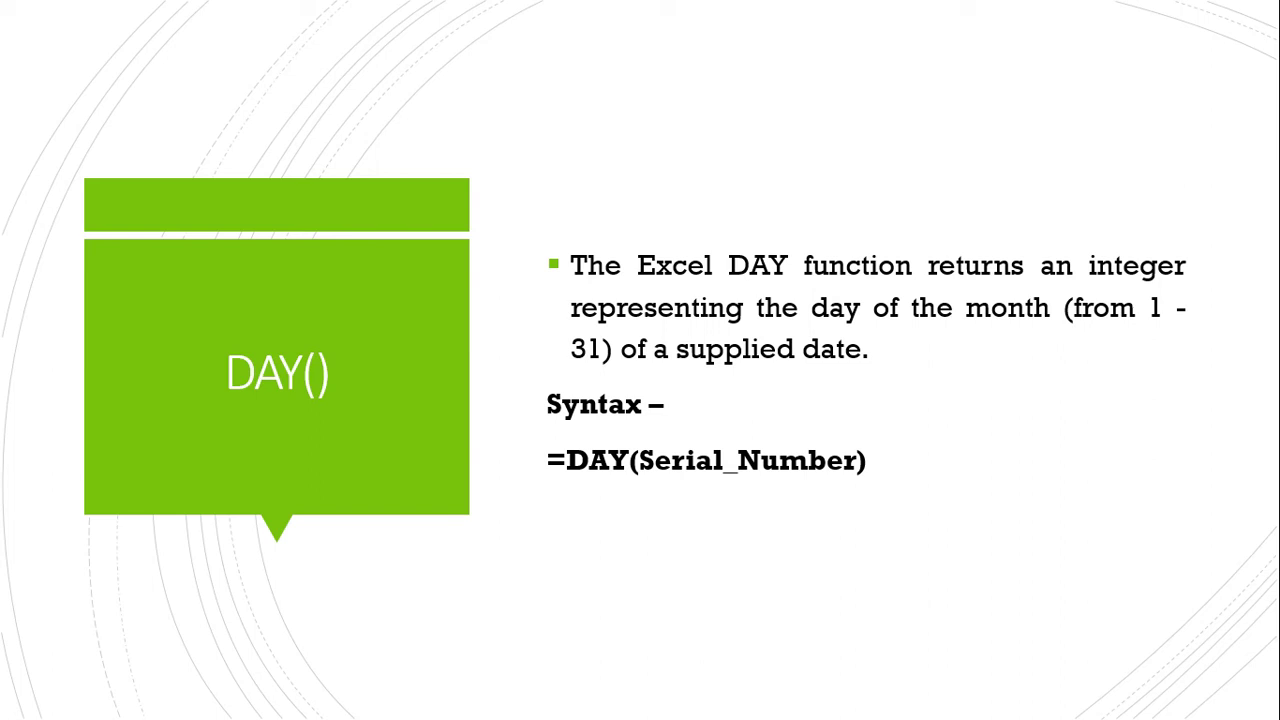
Switch back to the Excel workbook and enter the formula =DAY(E5) in cell J9
key(alt+Tab)
key(alt+Tab)
key(Tab)
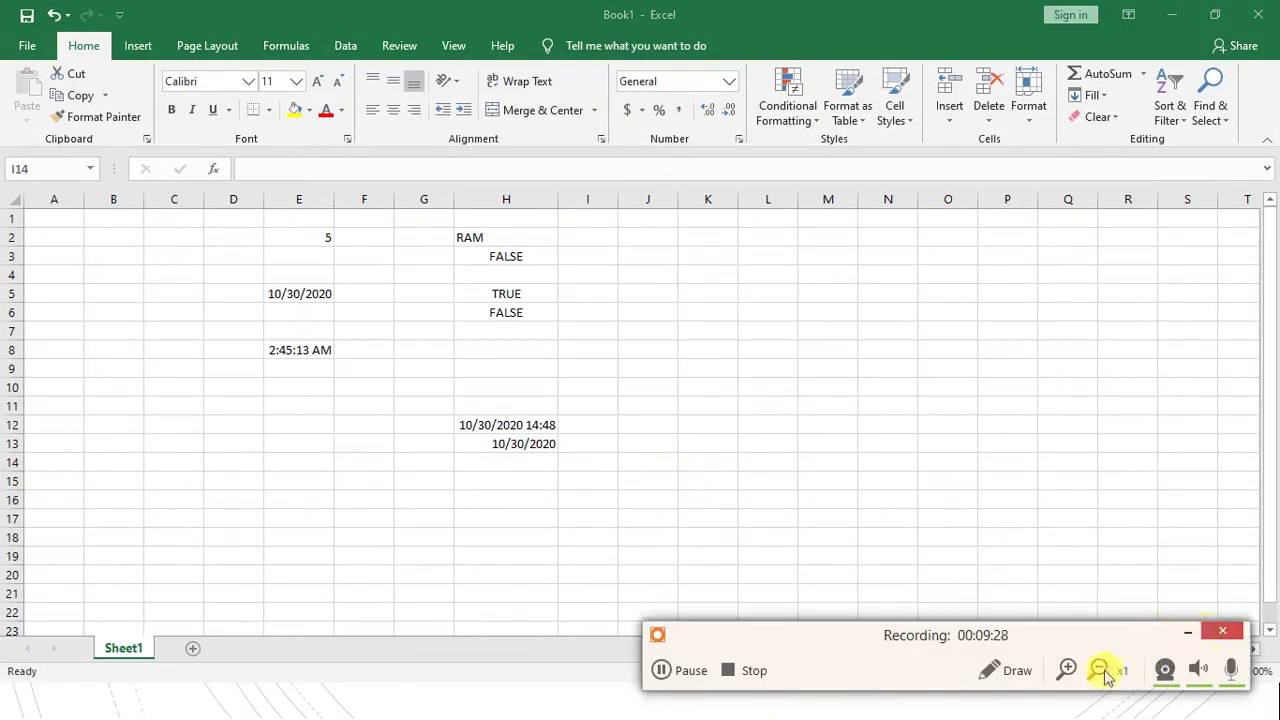
click(1067, 670)
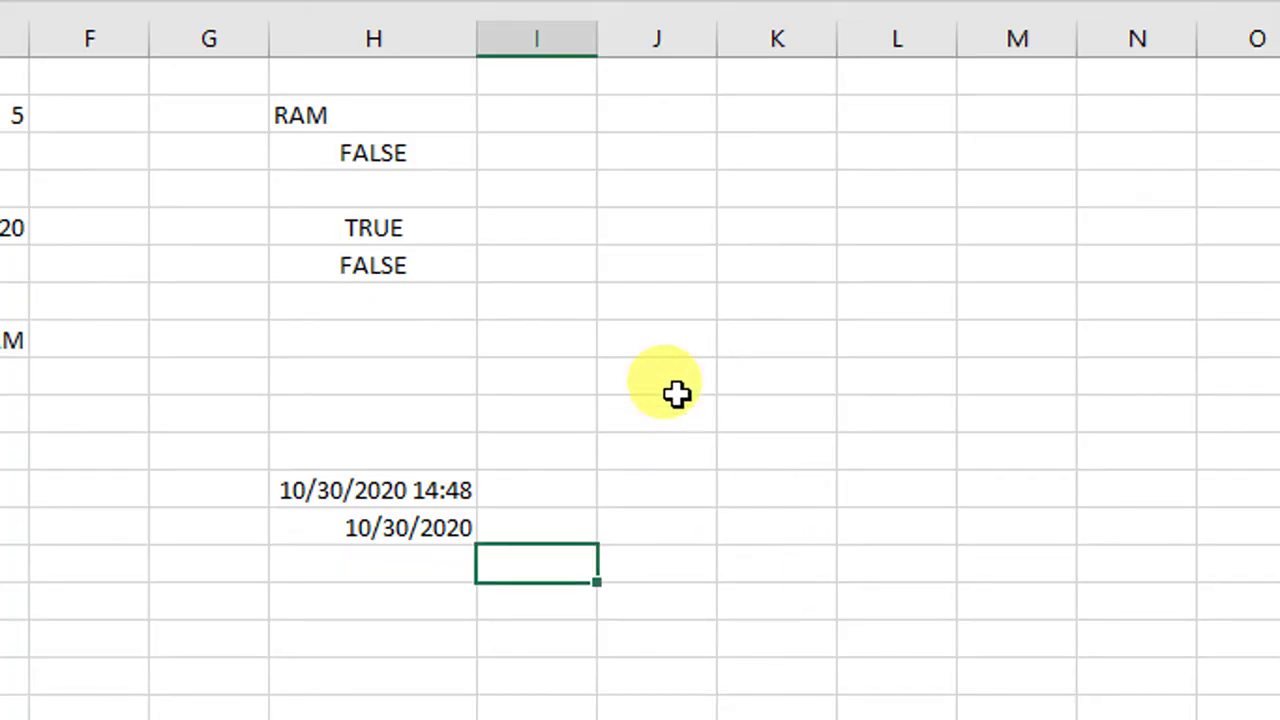
click(688, 385)
text(=DAY()
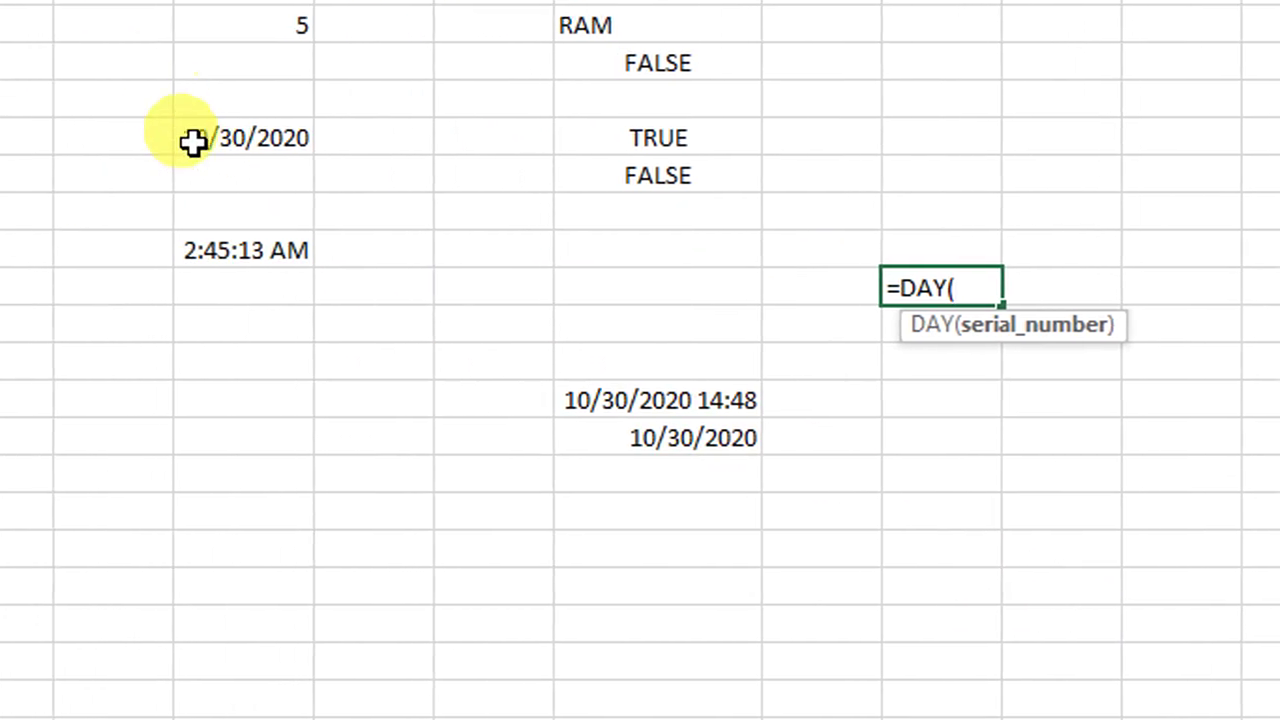
click(263, 141)
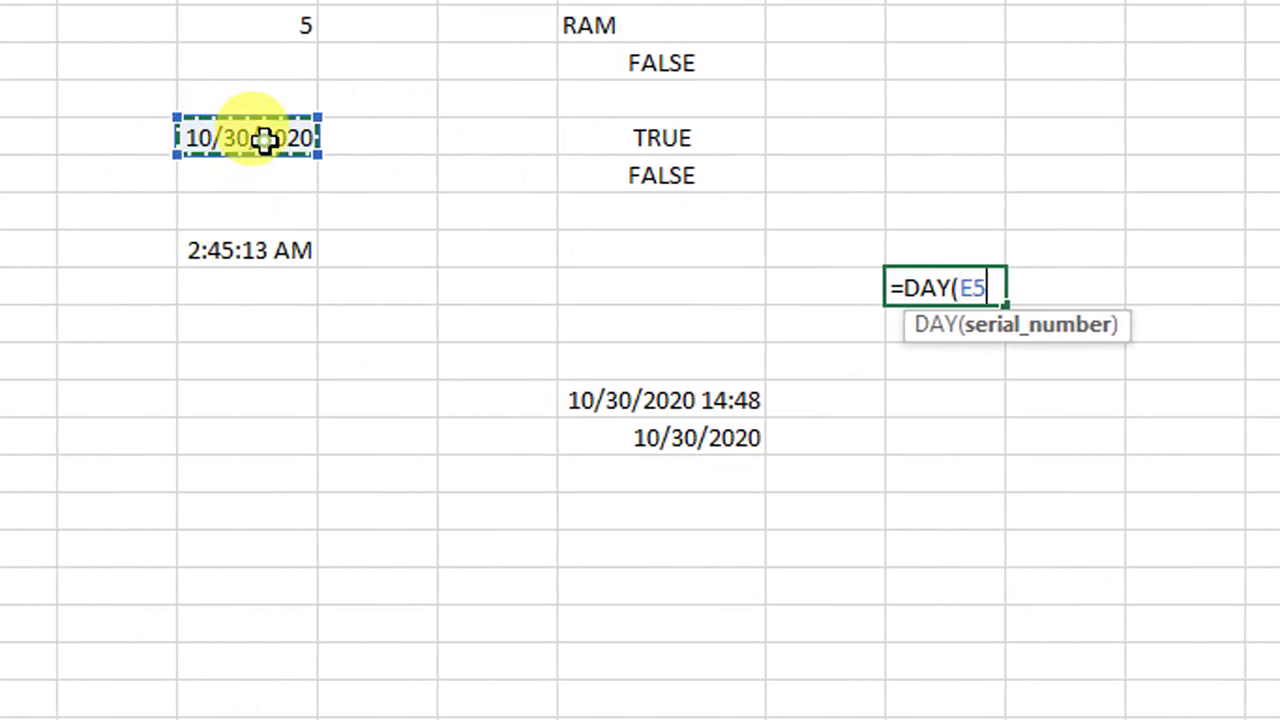
text())
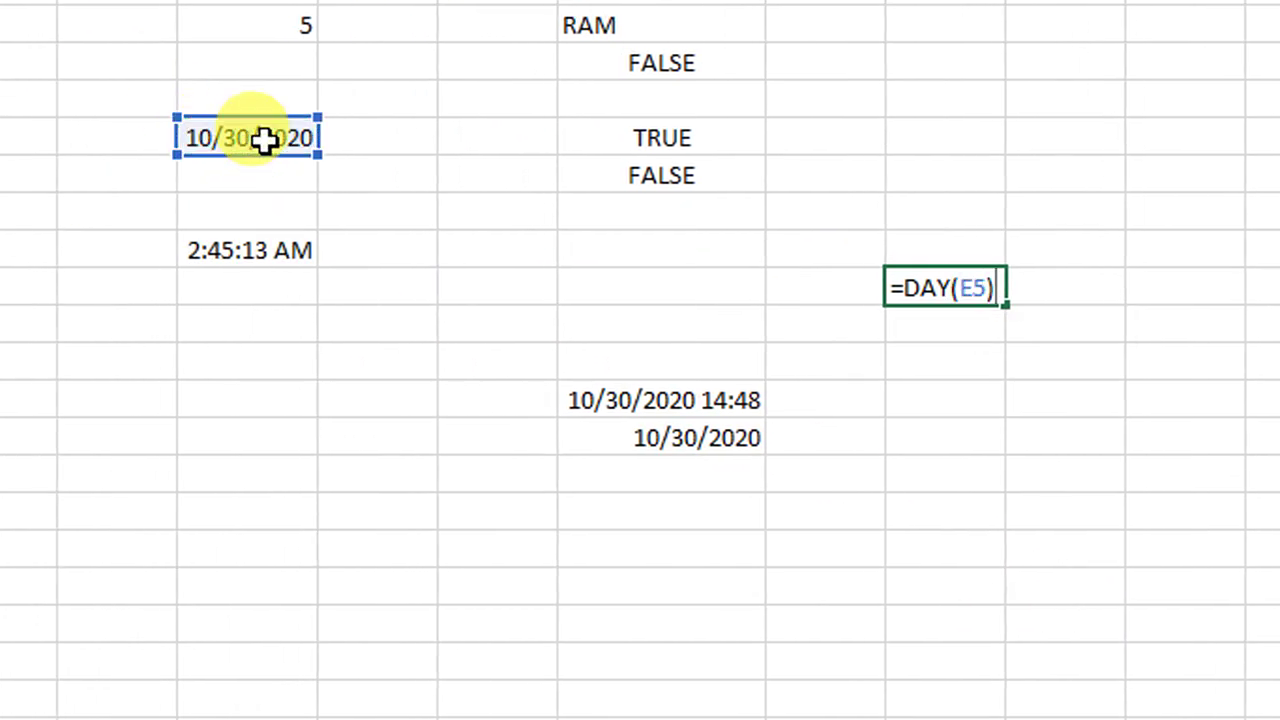
key(Return)
key(Up)
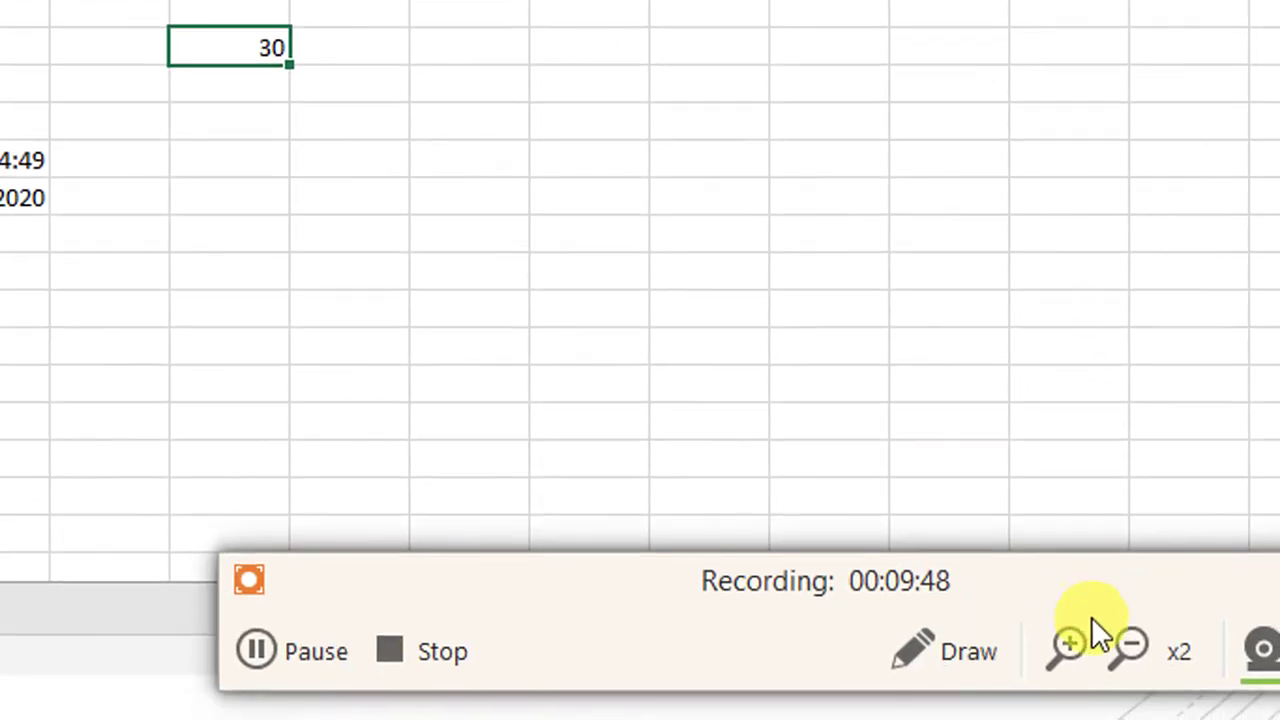
Switch to the PowerPoint slide show and advance through the MONTH() slide to the YEAR() slide
click(1103, 632)
key(alt+Tab)
key(alt+Tab)
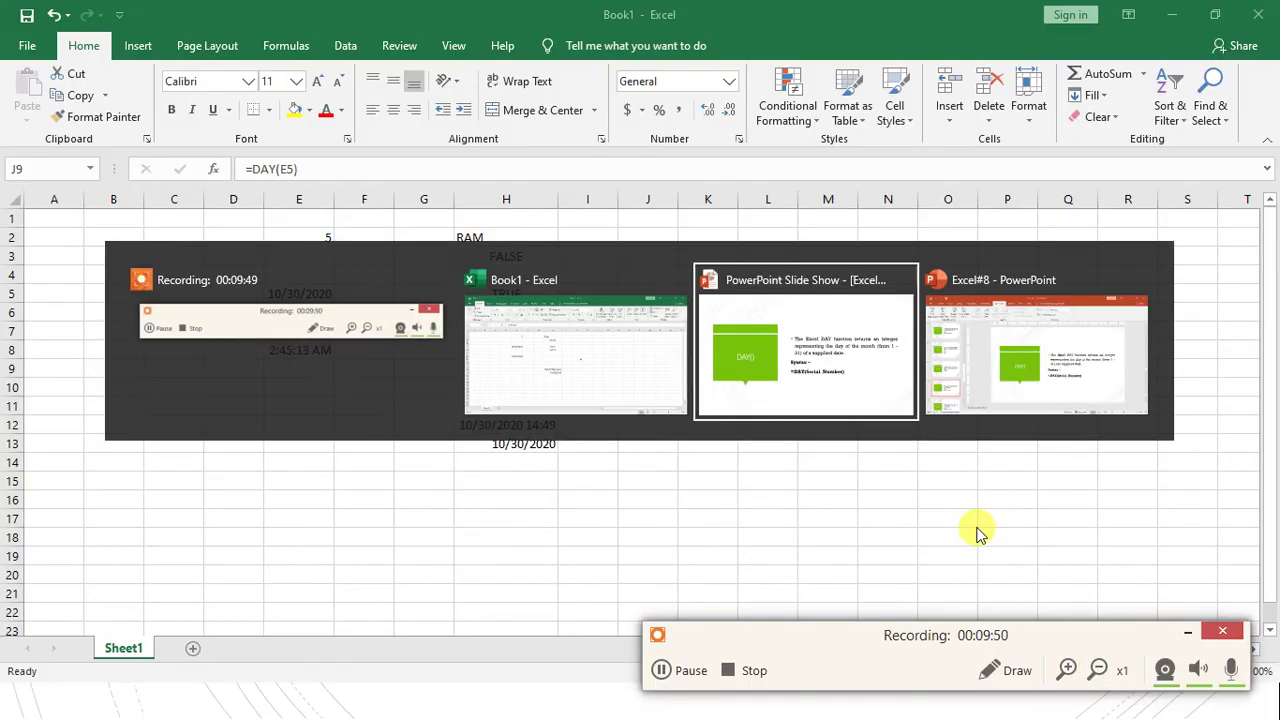
key(Right)
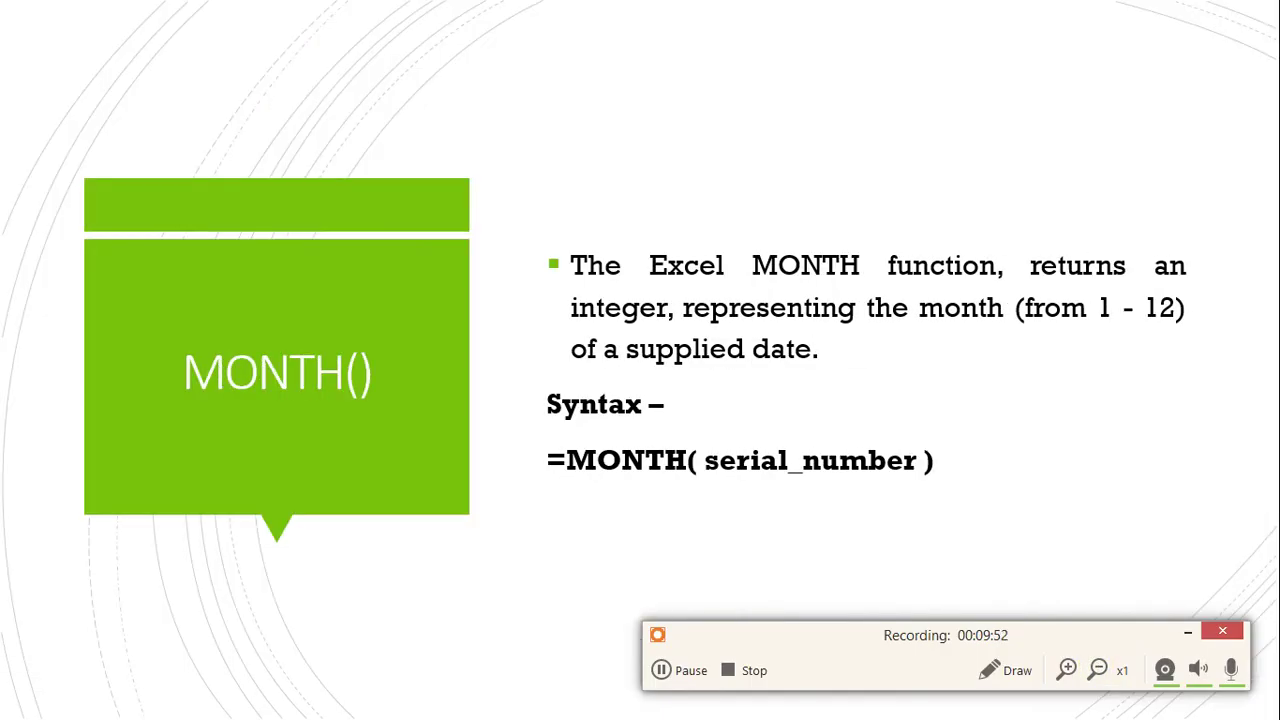
key(Right)
Switch back to the Excel workbook and enter the formula =MONTH(E5) in cell J10, below the DAY formula
key(alt+Tab)
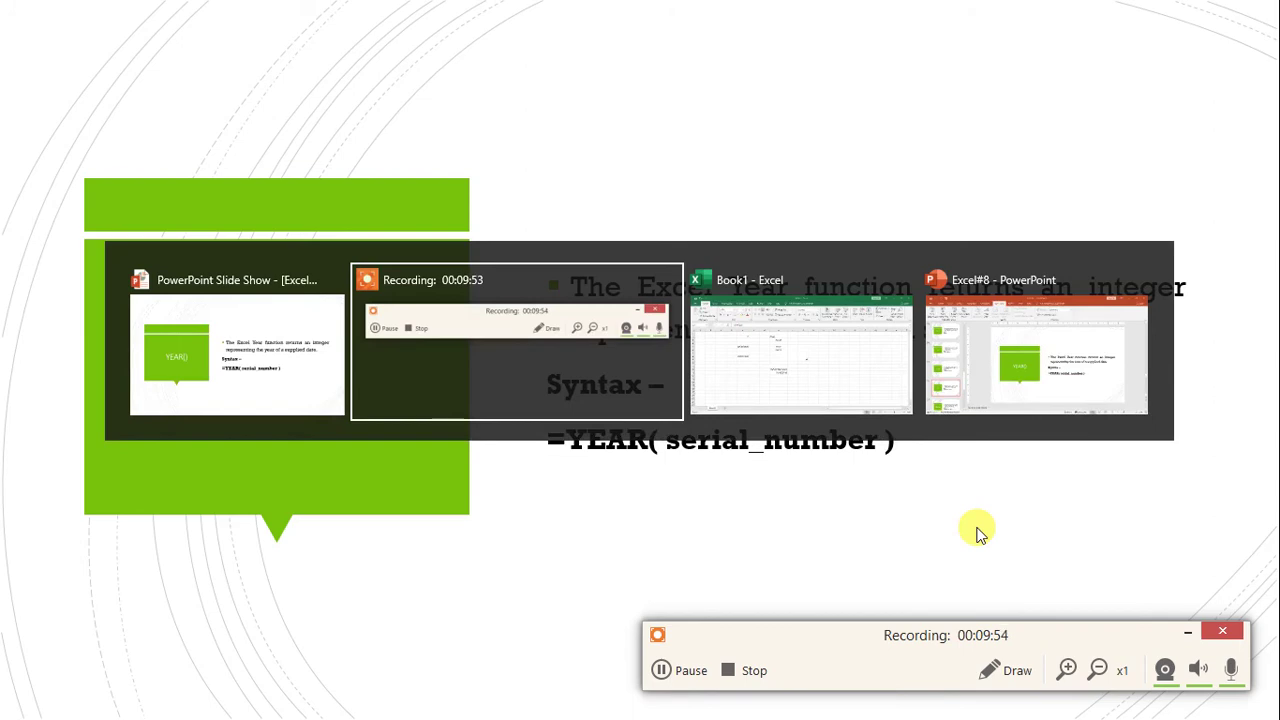
key(alt+Tab)
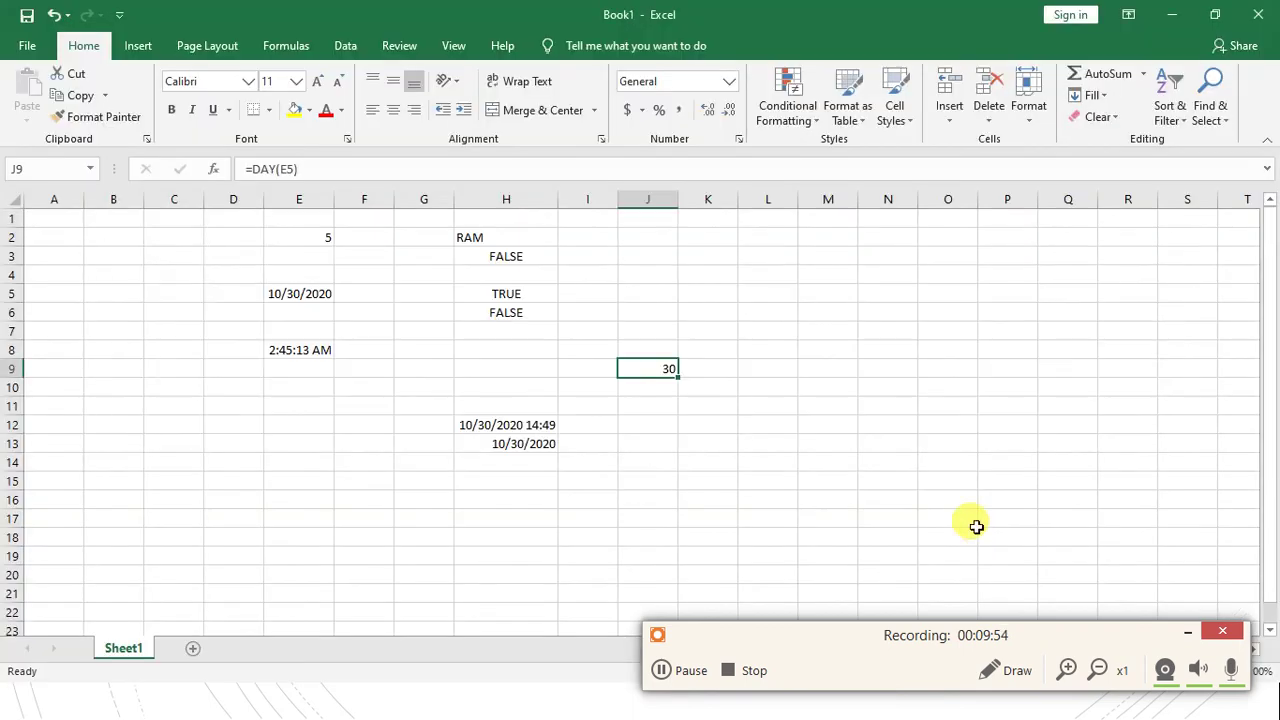
click(1067, 670)
click(616, 416)
text(=MP)
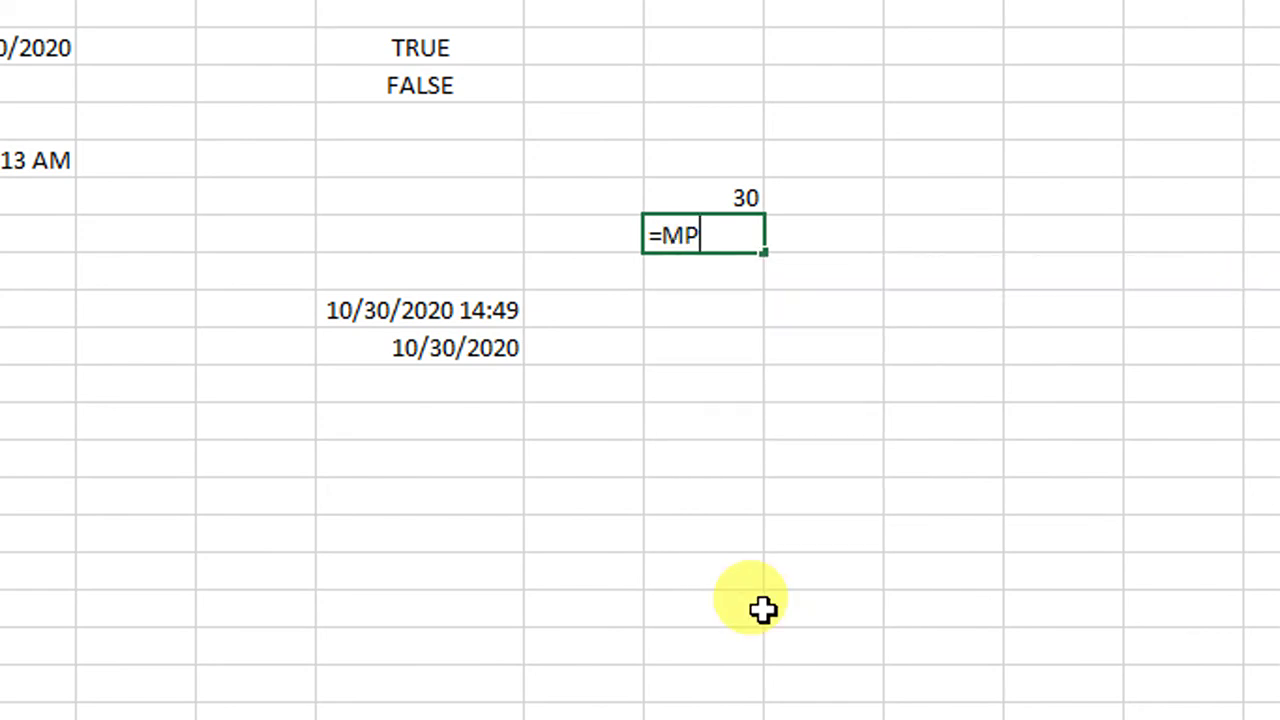
key(BackSpace)
text(ON)
key(Tab)
click(190, 106)
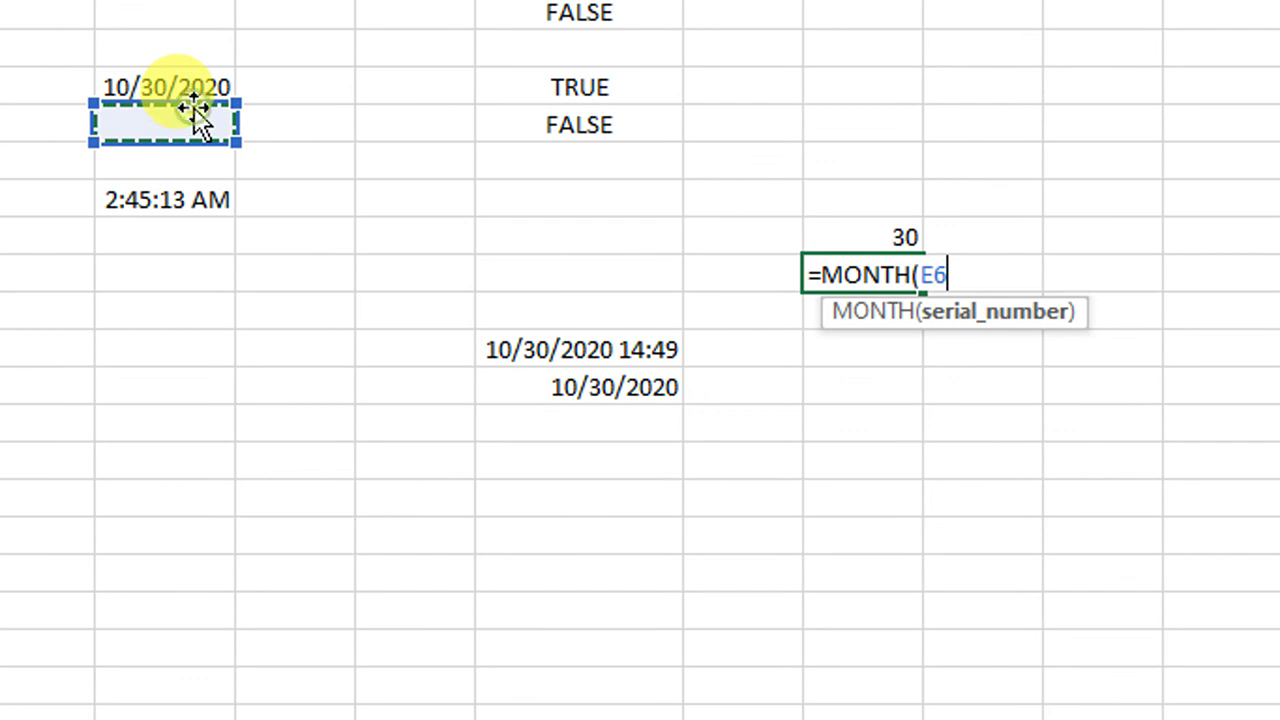
click(193, 96)
text())
key(Return)
Enter the formula =YEAR(E5) in cell J11, directly below the MONTH formula
text(=YEA)
key(Tab)
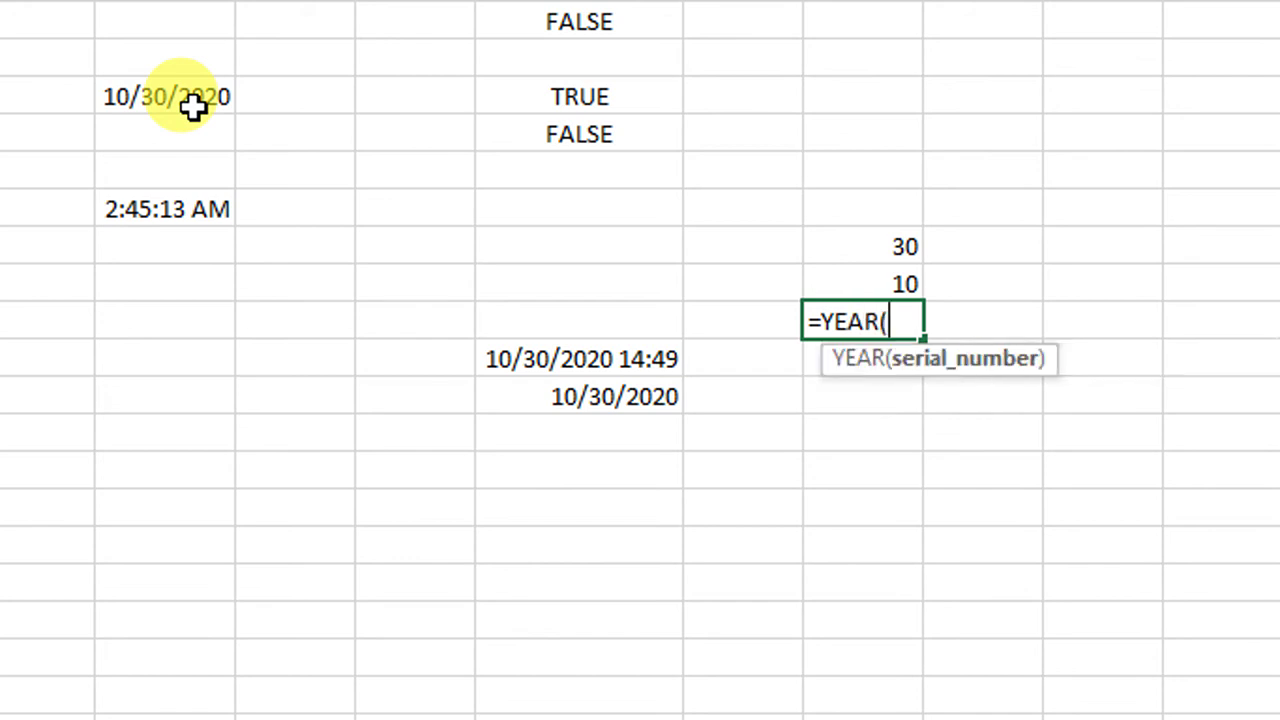
click(192, 106)
text())
key(Return)
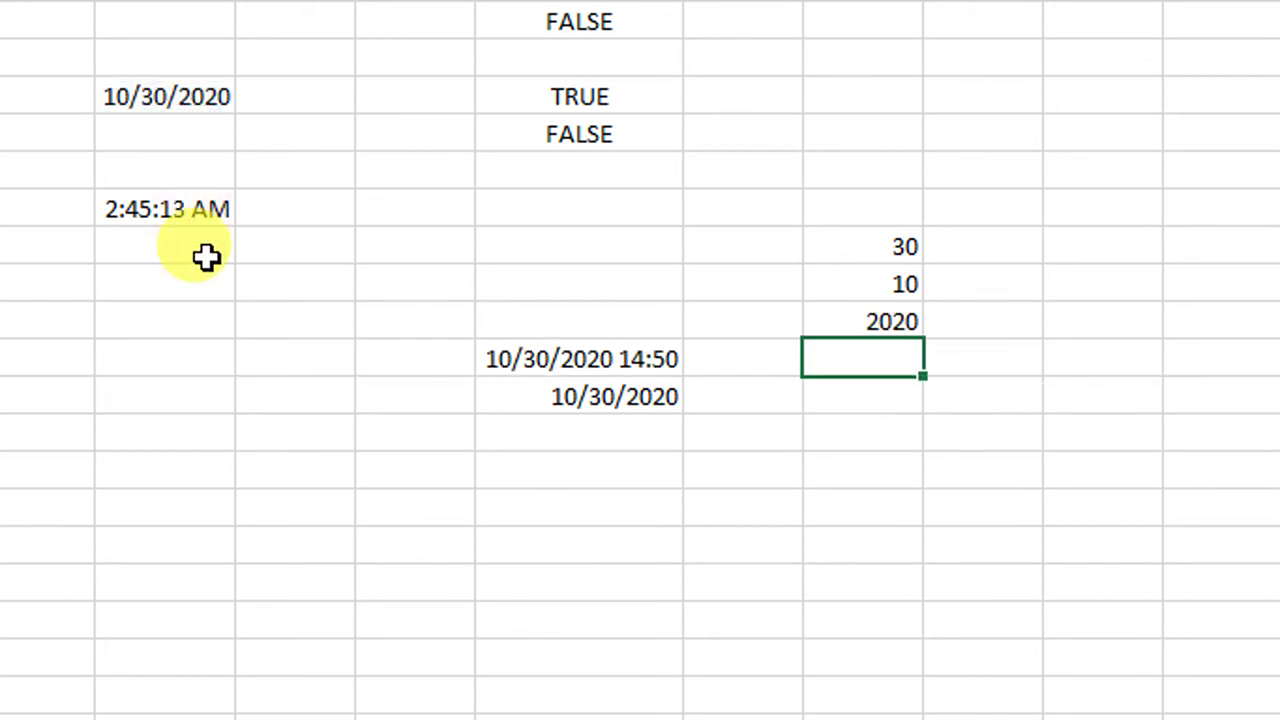
Inspect the DAY, MONTH and YEAR formulas in cells J9 to J11 one after another
click(829, 251)
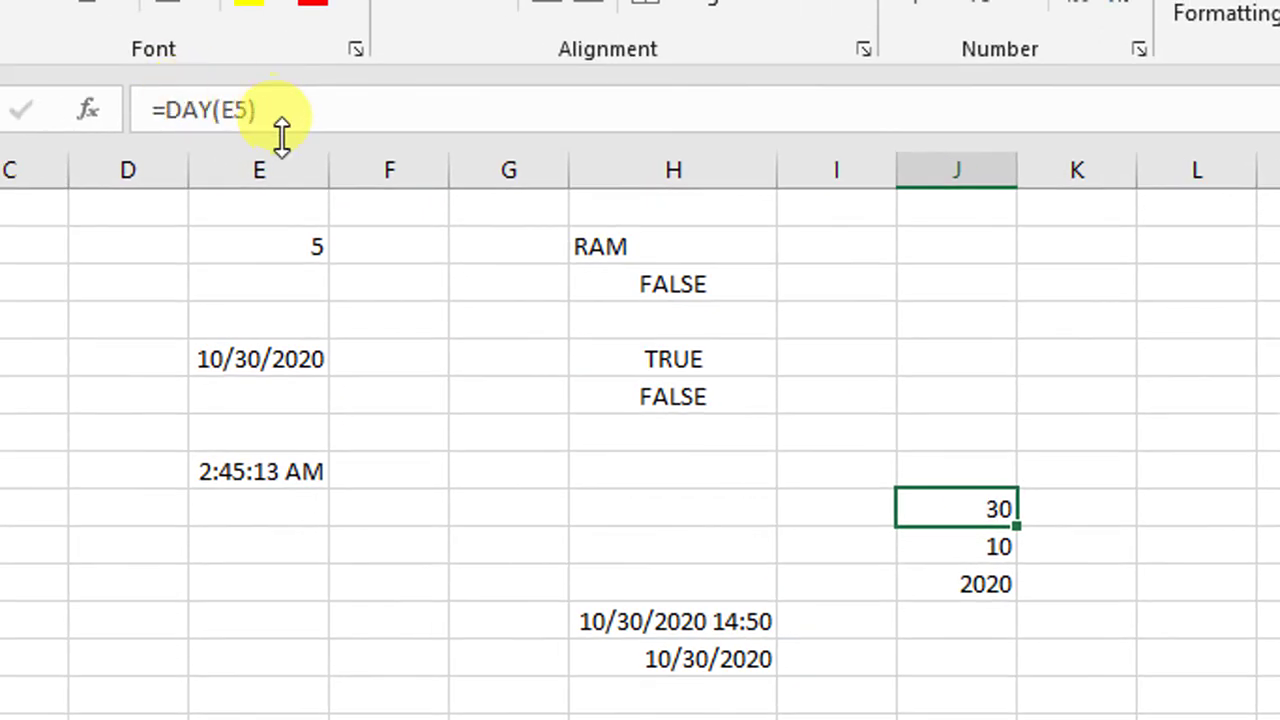
click(937, 543)
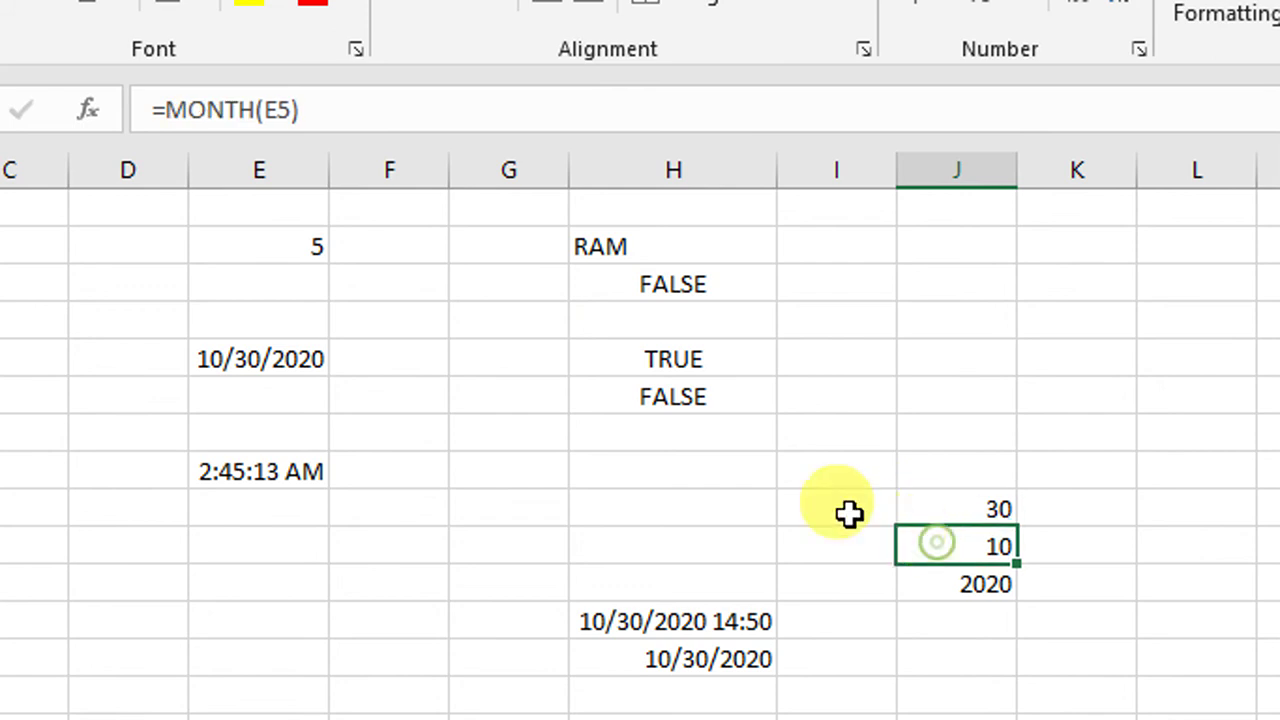
click(937, 583)
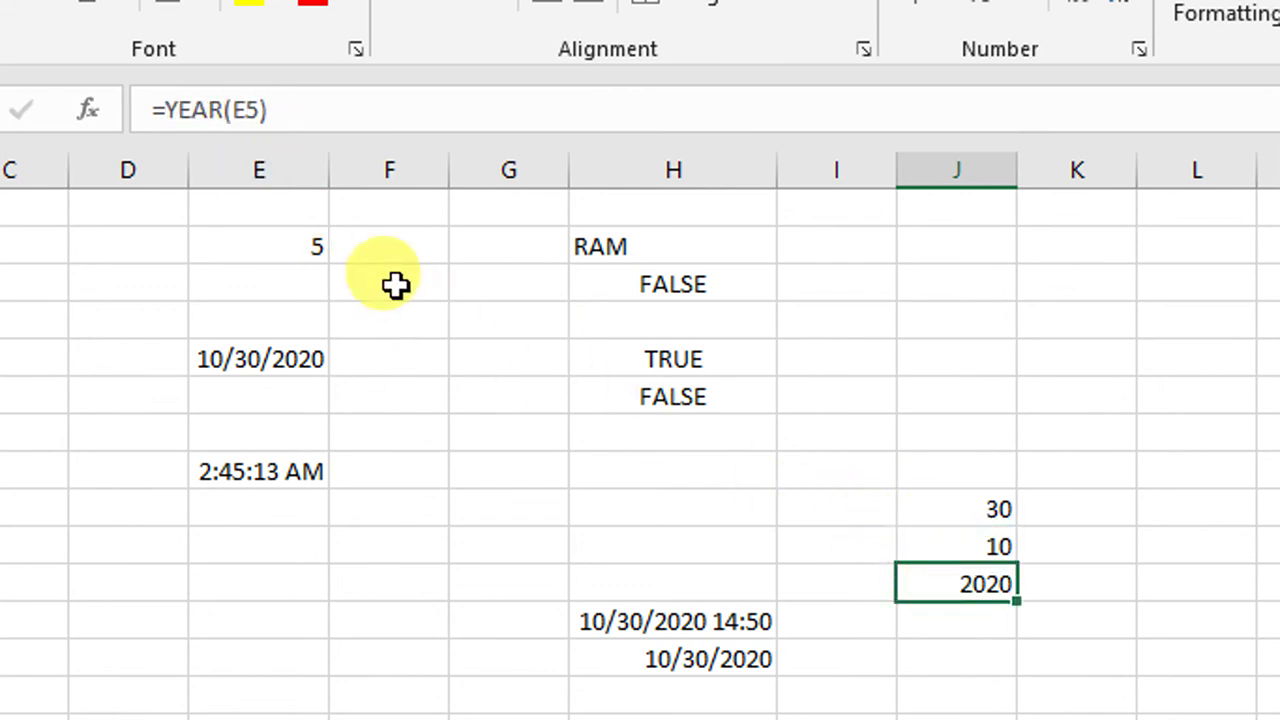
Switch to the PowerPoint slide show, preview the WEEKNUM() and WEEKDAY() slides and return to the WEEKNUM() slide
key(alt+Tab)
key(alt+Tab)
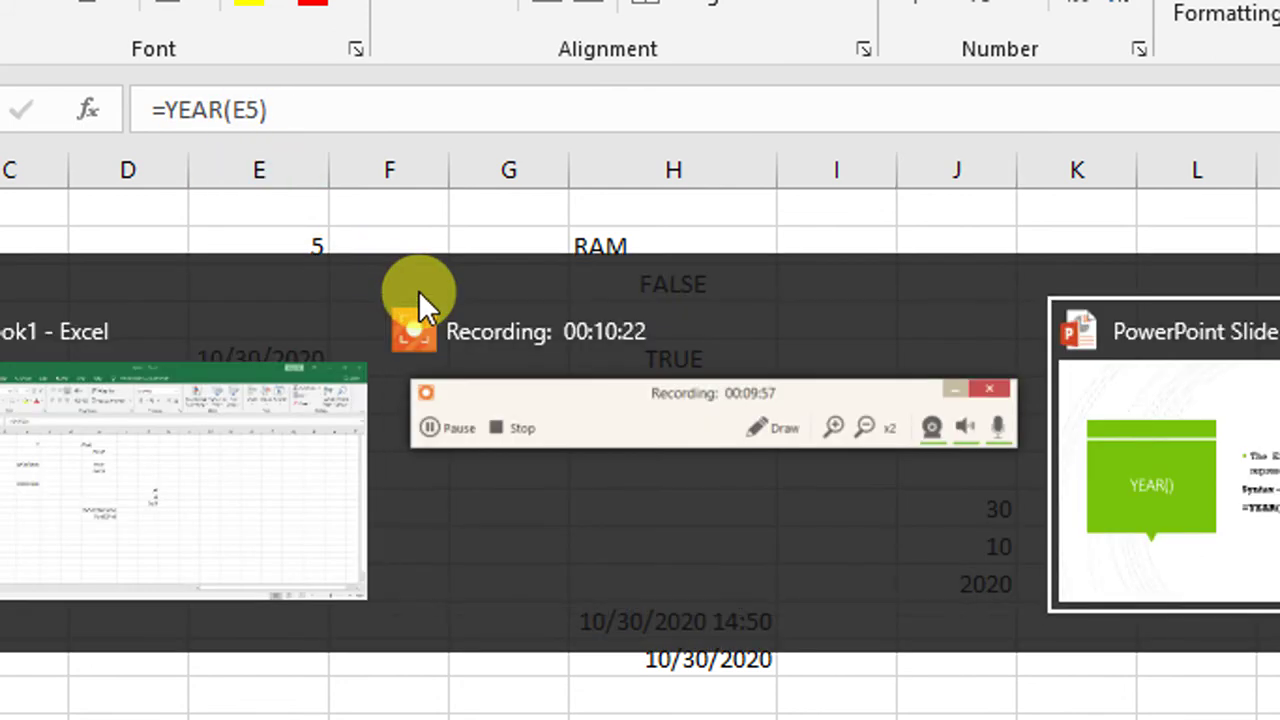
key(alt+Tab)
key(alt+Tab)
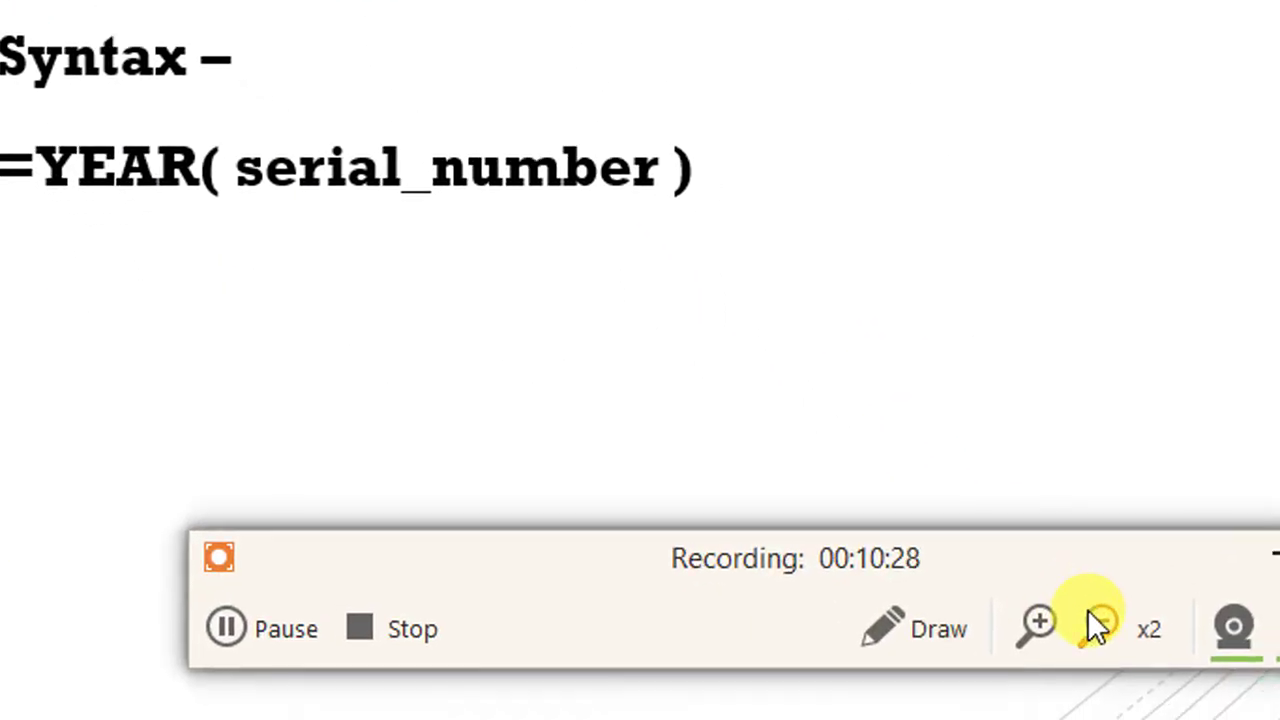
click(1094, 624)
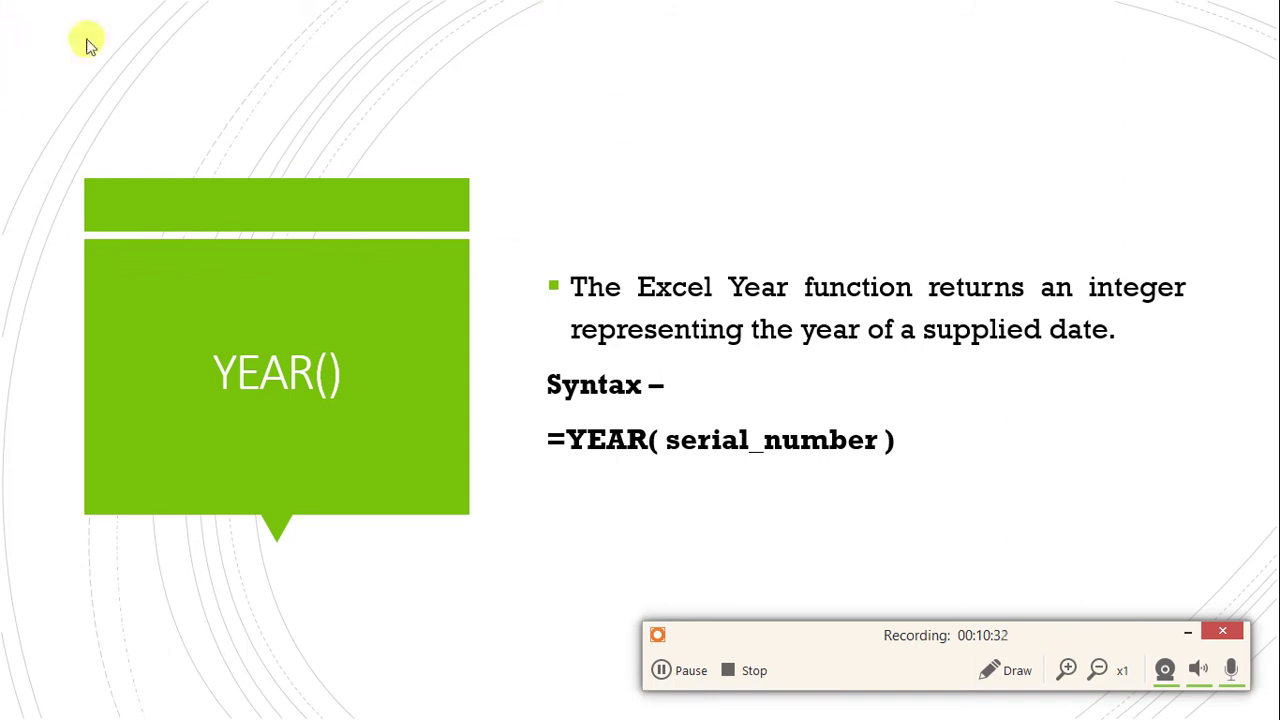
key(Right)
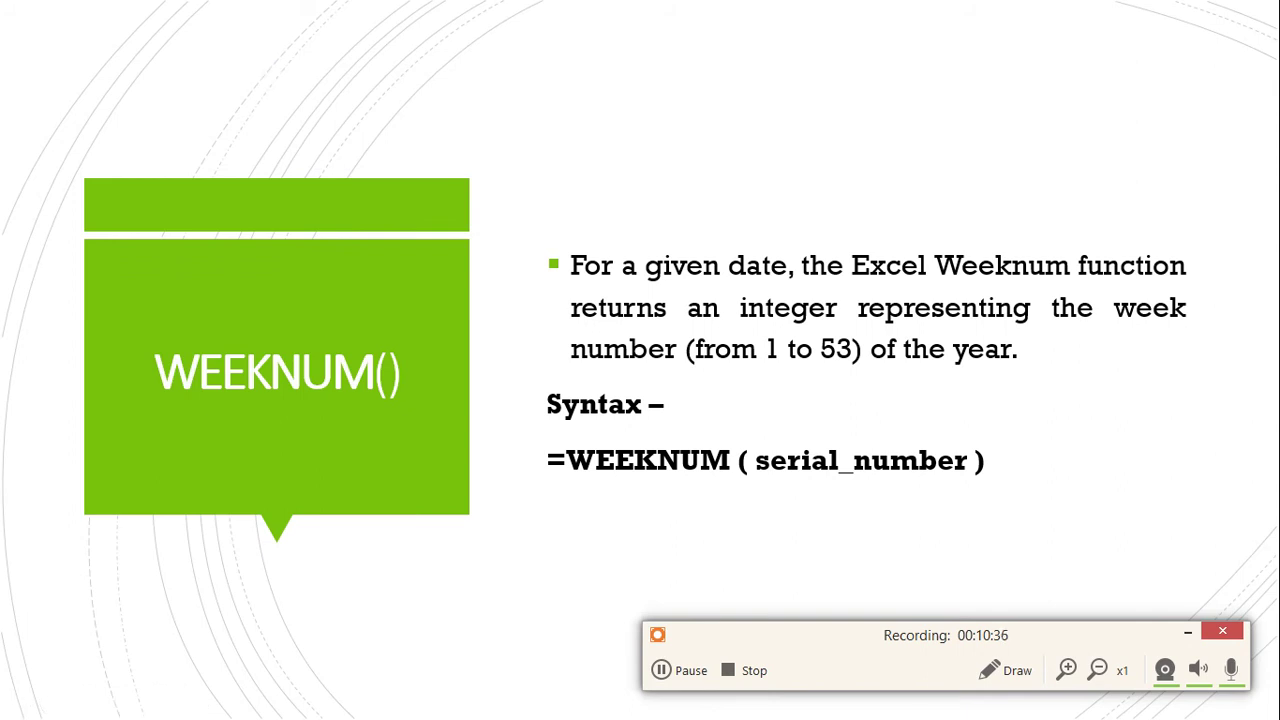
key(Right)
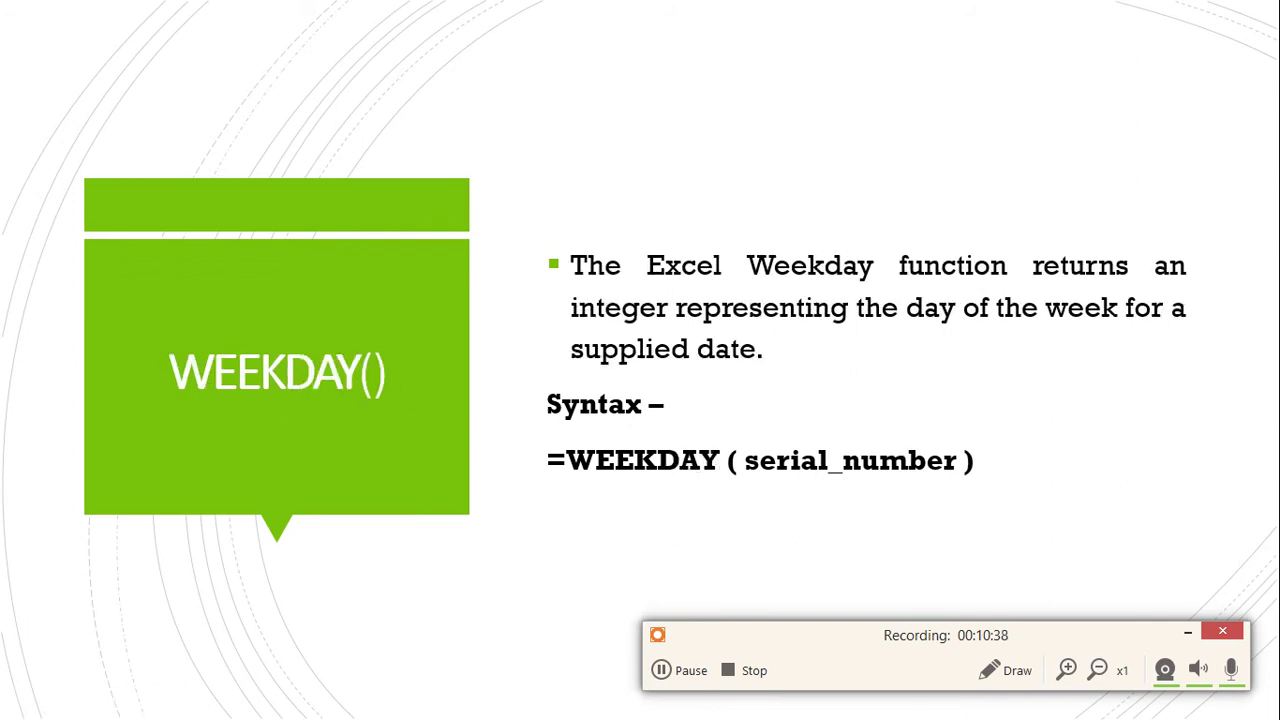
key(Left)
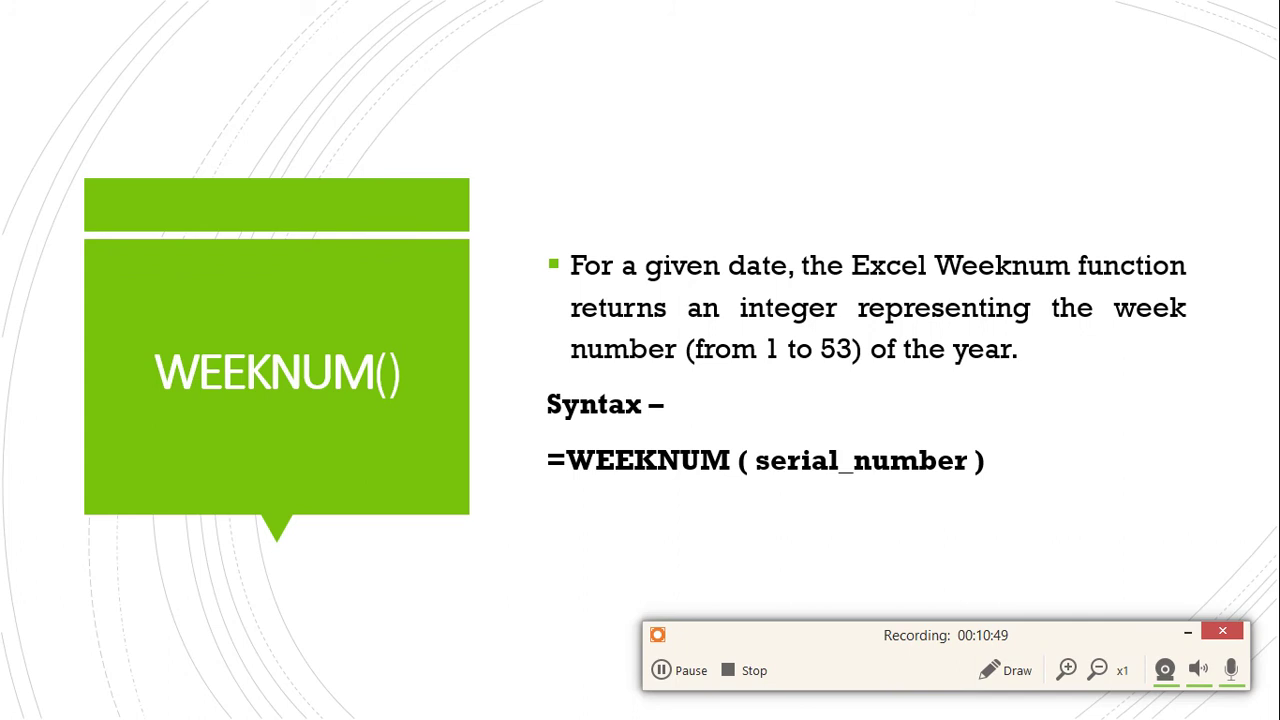
Switch back to the Excel workbook and enter the formula =WEEKNUM("1-Jan-2020") in cell H16
click(1066, 668)
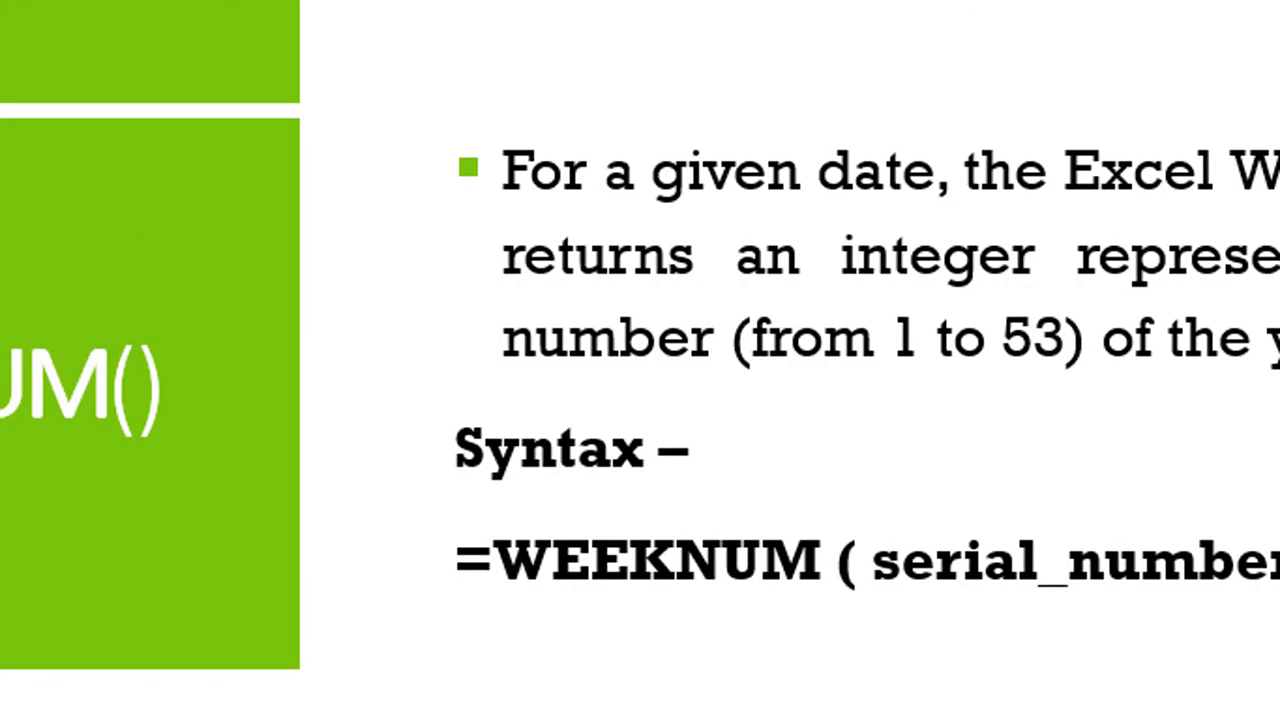
key(alt+Tab)
key(alt+Tab)
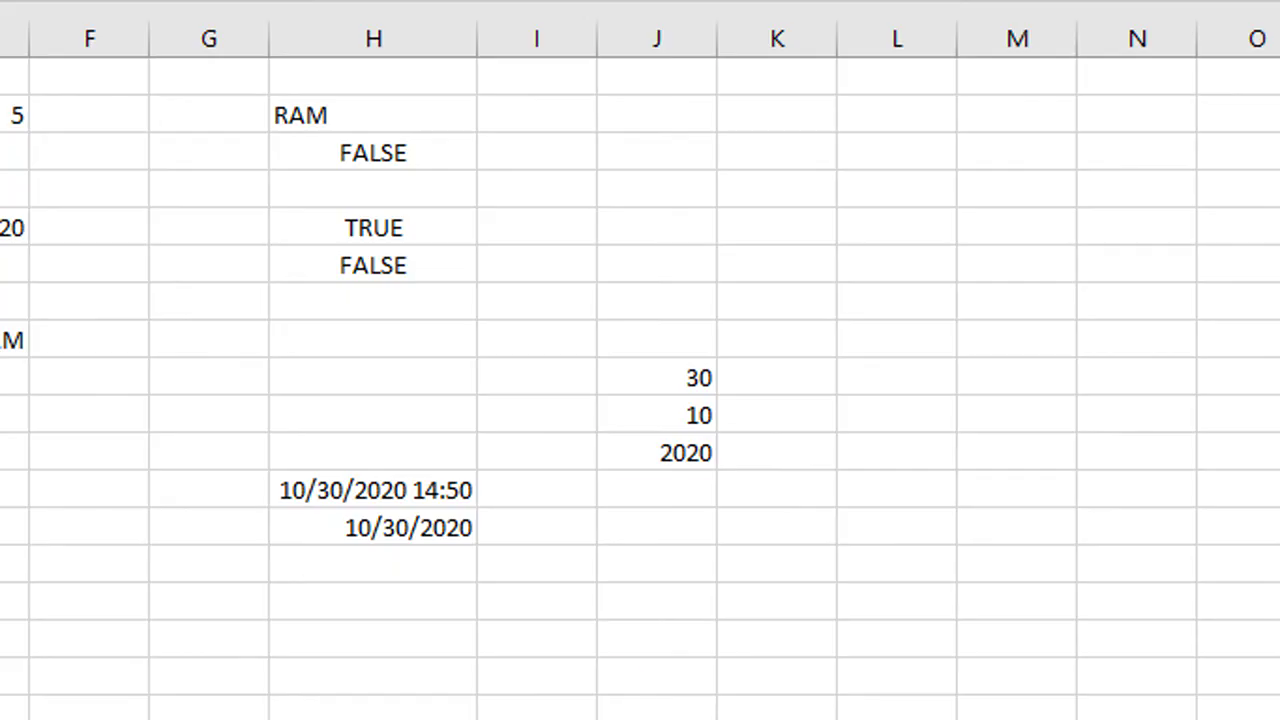
click(357, 543)
text(=WEEK)
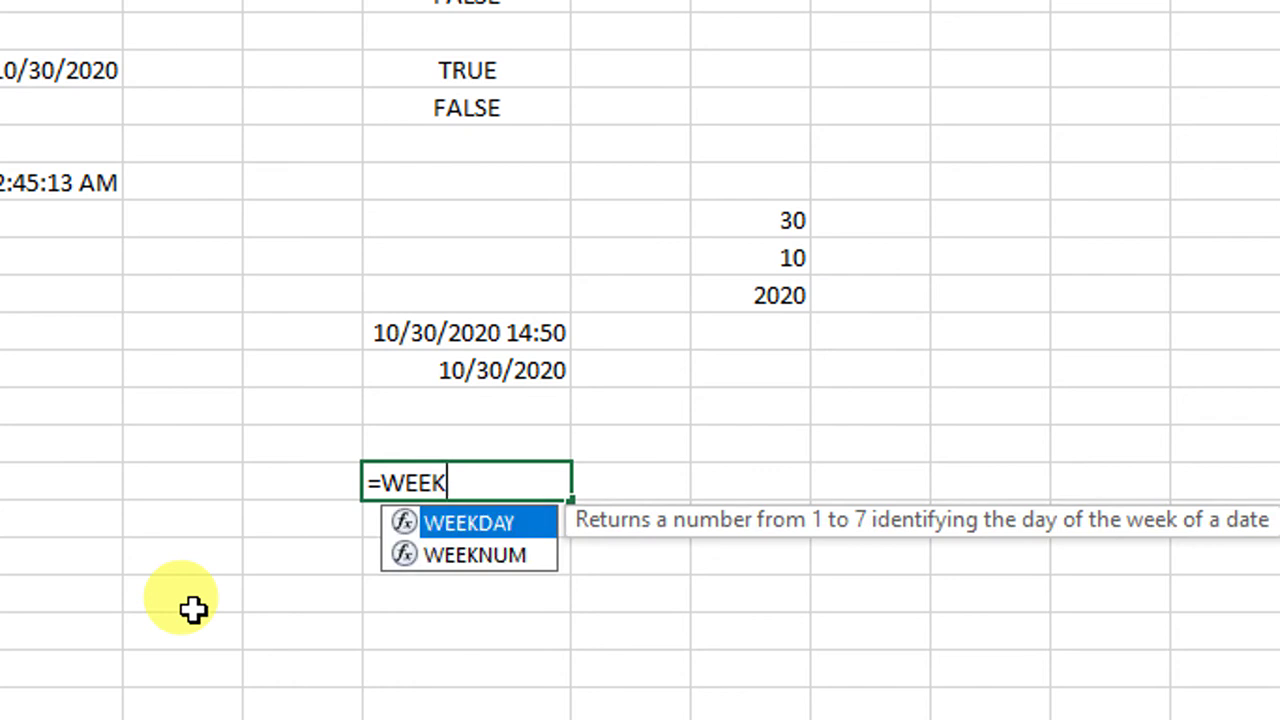
key(Down)
key(Tab)
text("1/)
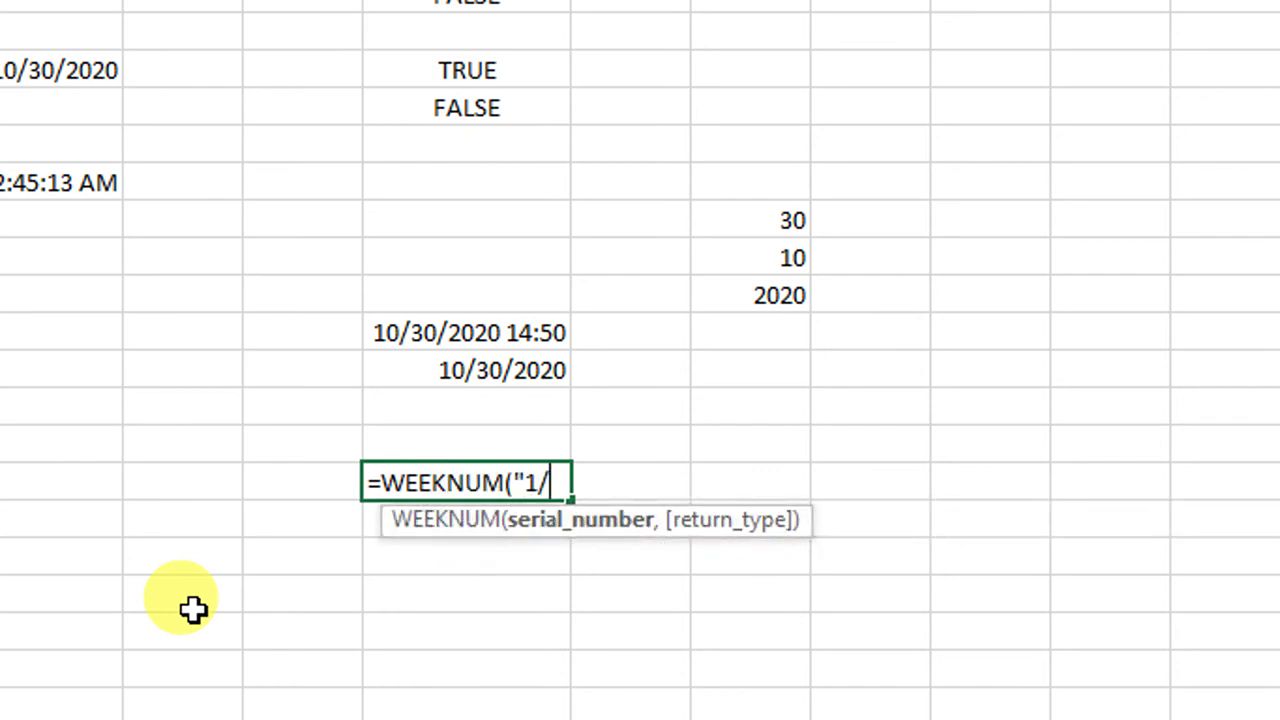
key(BackSpace)
text(-JAN)
key(BackSpace)
key(BackSpace)
key(BackSpace)
text(j)
key(BackSpace)
text(Jan-2020"))
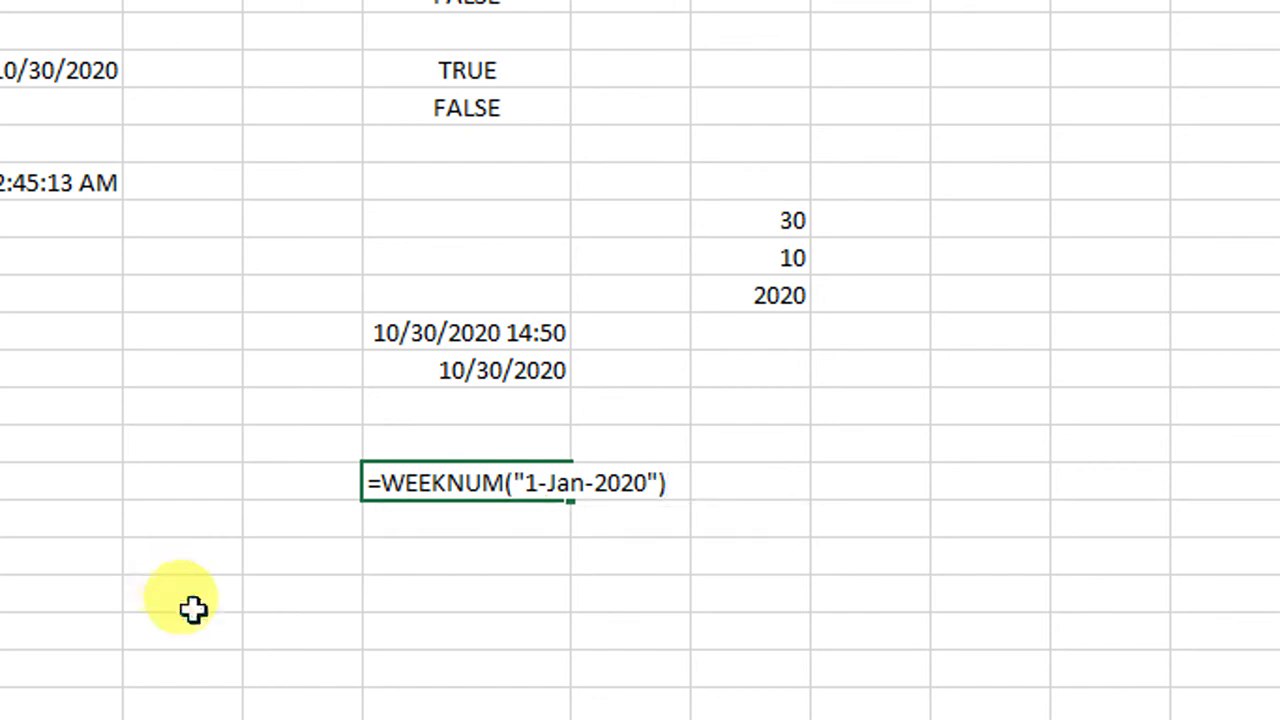
key(Return)
key(Up)
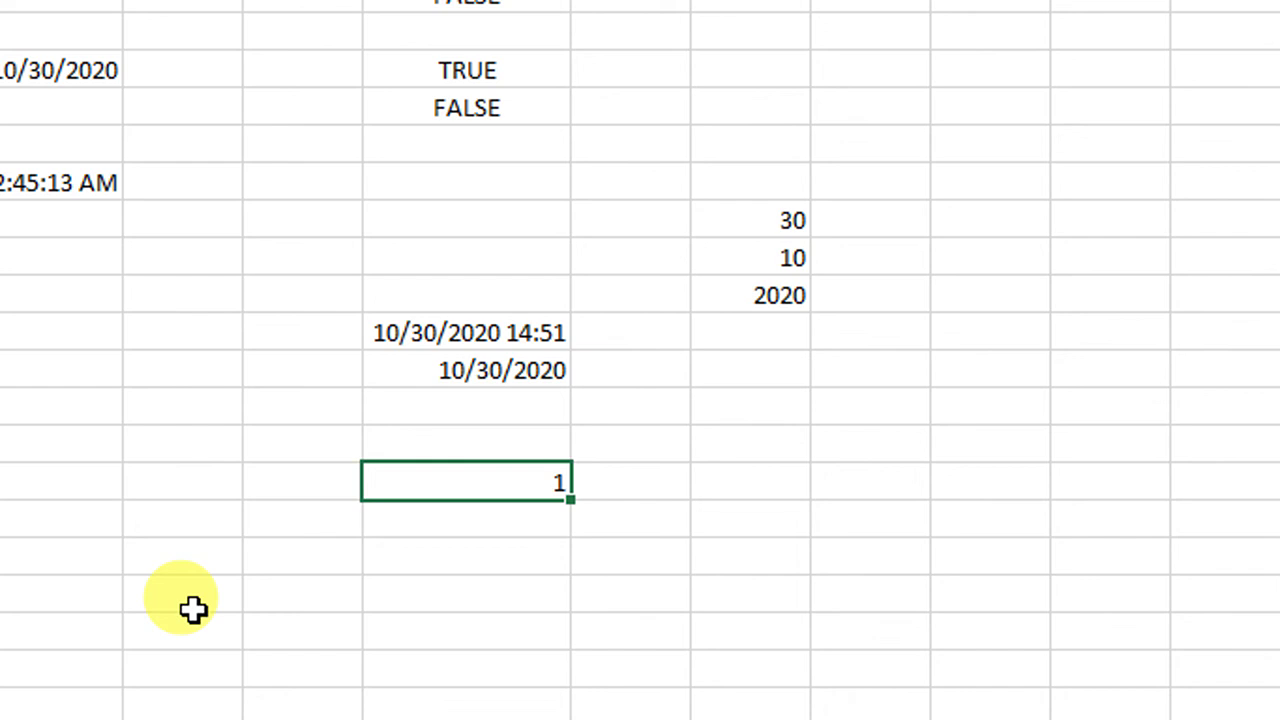
Change the day in the WEEKNUM formula's date in H16 to 8, keeping Jan-2020
key(F2)
key(Left)
key(Left)
key(Left)
key(Left)
key(Left)
key(Left)
key(Left)
key(Left)
key(Left)
key(Left)
key(Left)
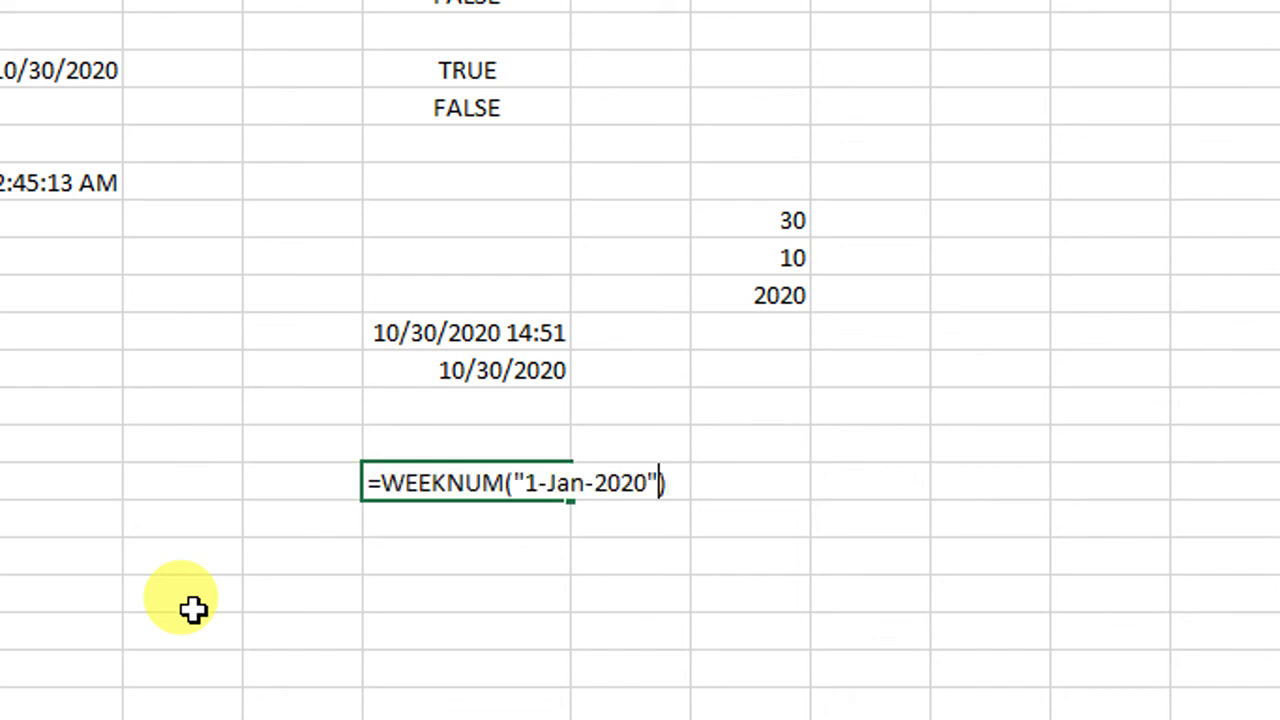
key(shift+Left)
text(8)
key(Return)
key(Up)
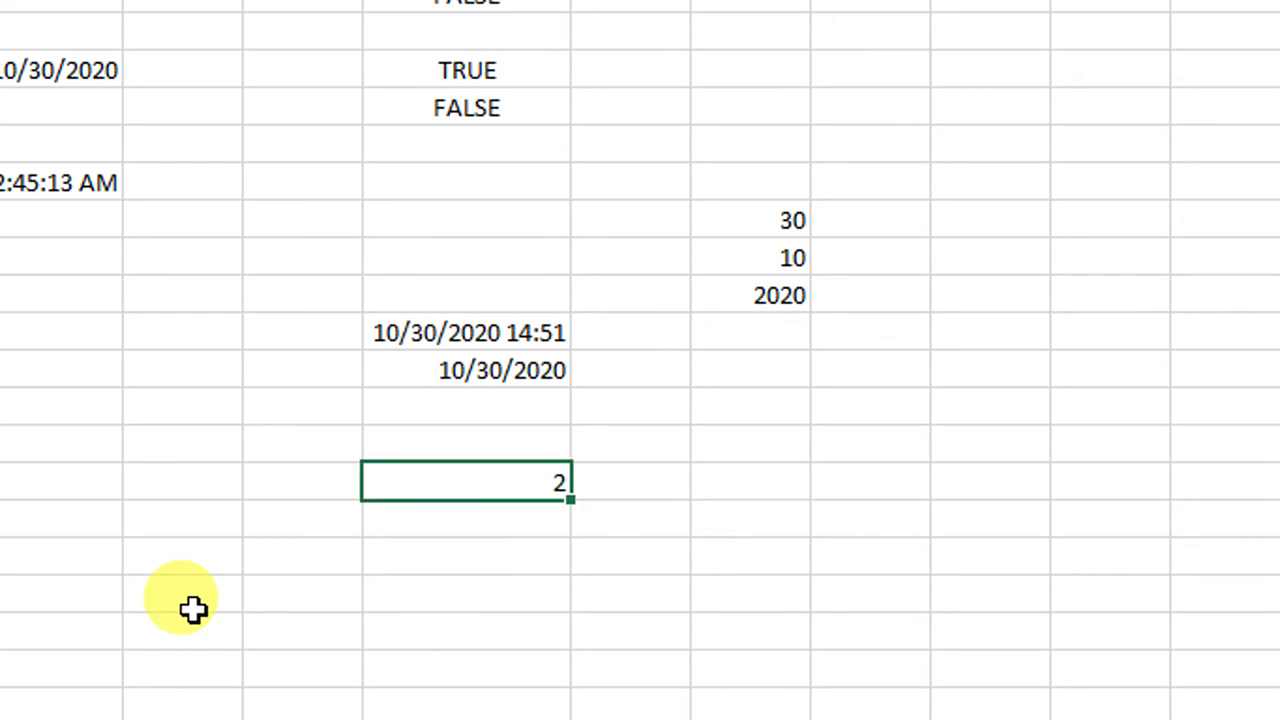
Change the date in the WEEKNUM formula in cell H16 to 30-Oct-2020
key(F2)
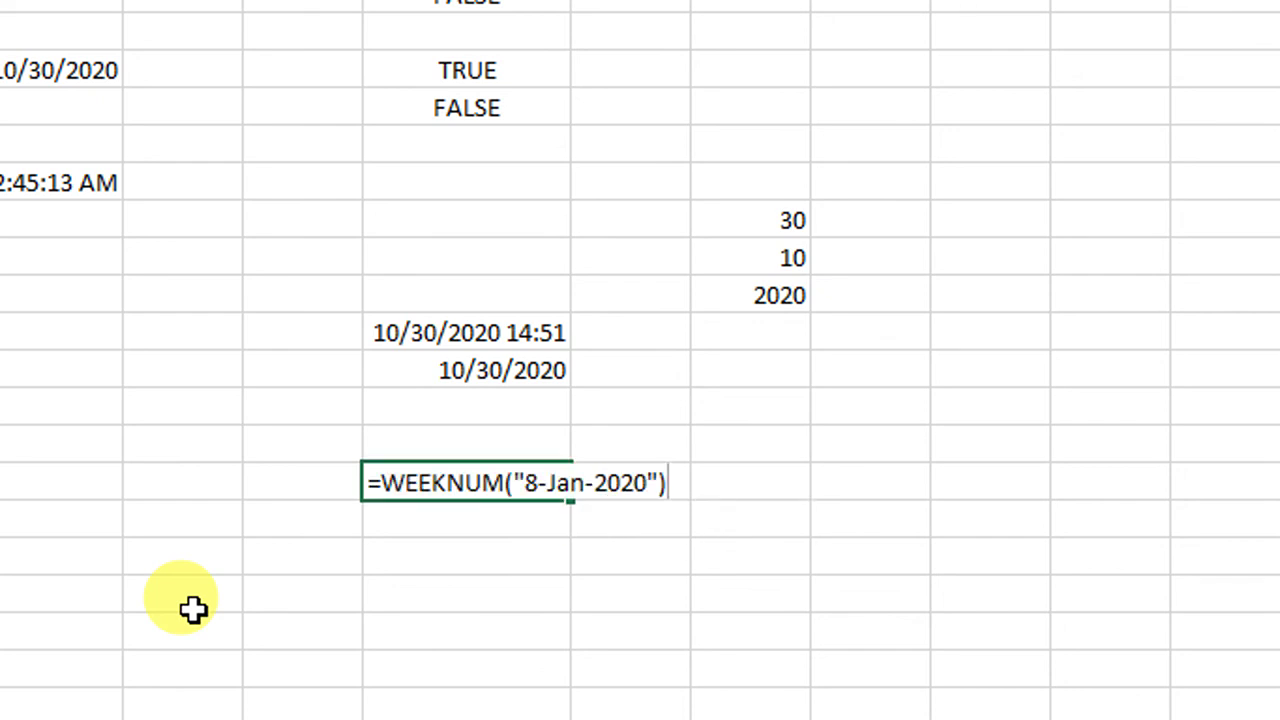
key(Left)
key(Left)
key(Left)
key(Left)
key(Left)
key(Left)
key(Left)
key(shift+Left)
key(shift+Left)
key(shift+Left)
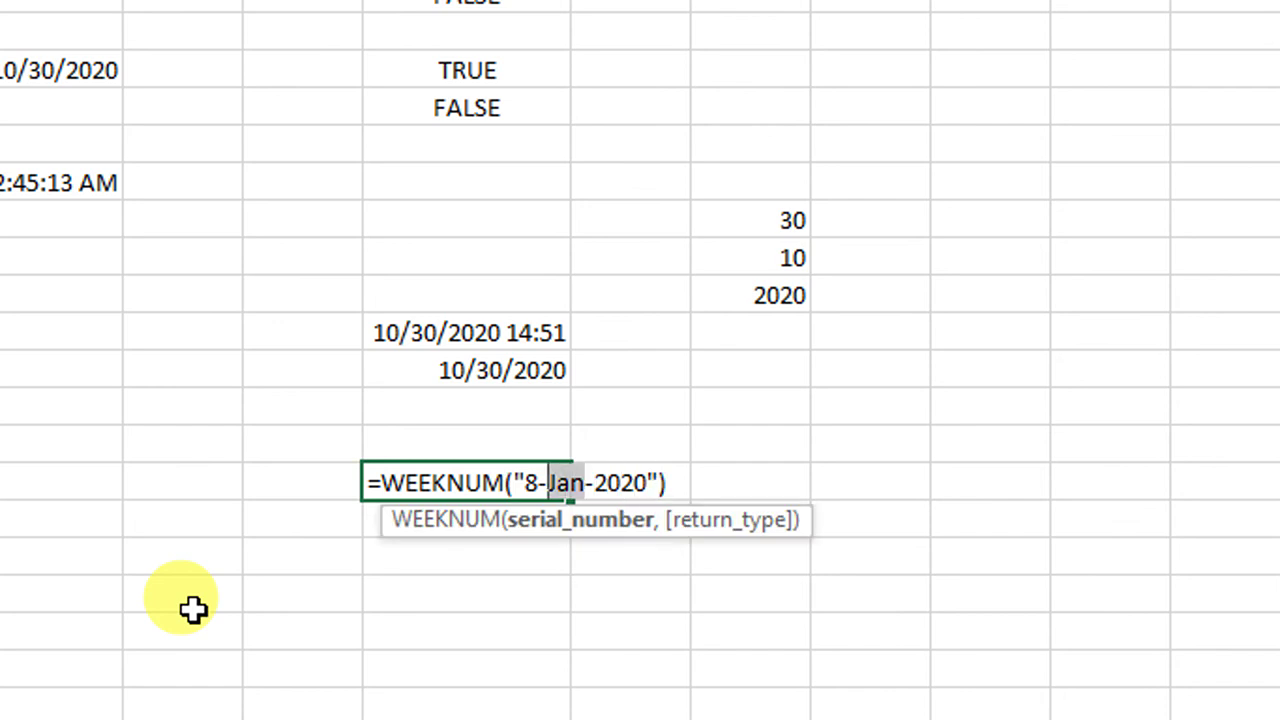
text(Oct)
key(Left)
key(Left)
key(Left)
key(Left)
key(shift+Left)
text(30)
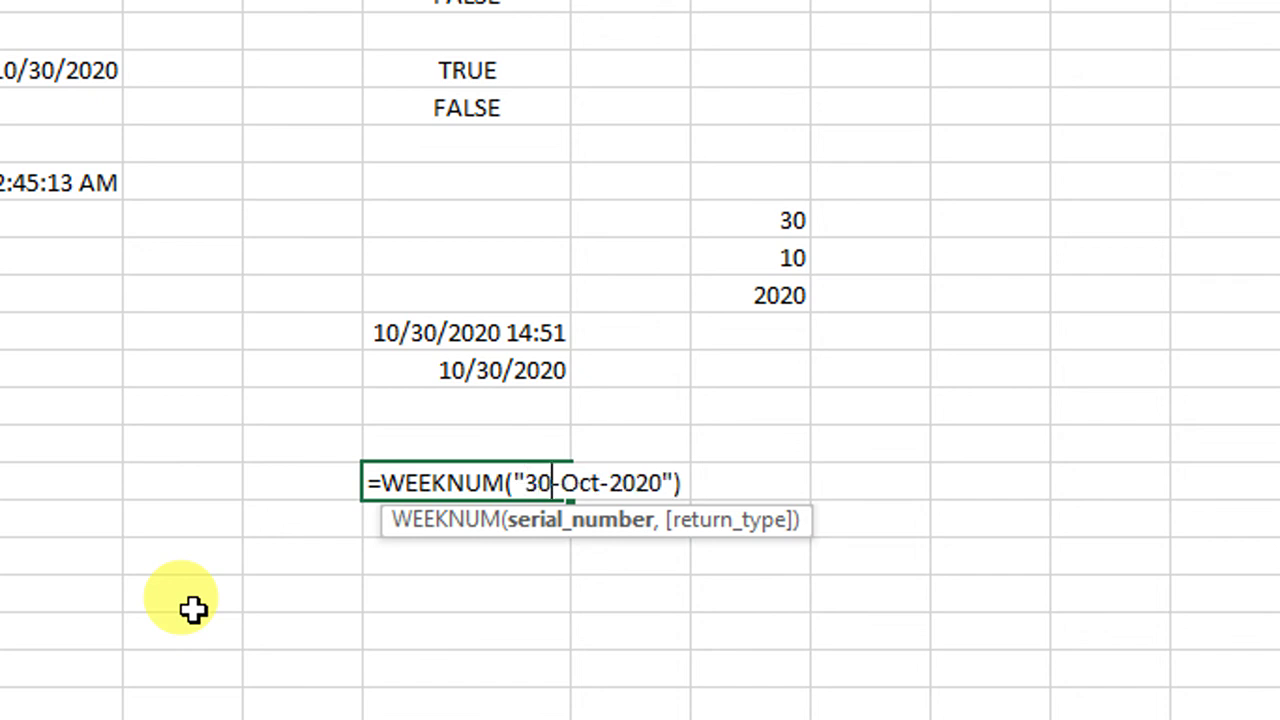
key(Return)
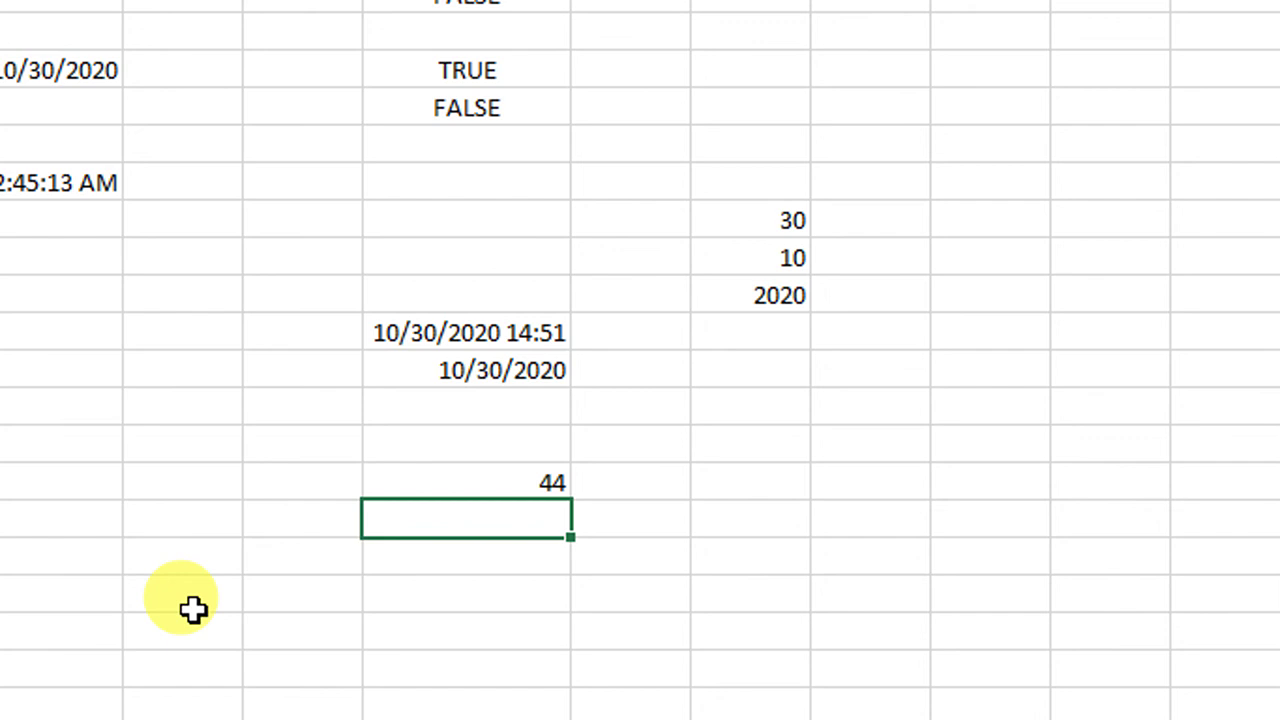
Enter the formula =WEEKDAY(E5) in cell H17, below the WEEKNUM result
text(=we)
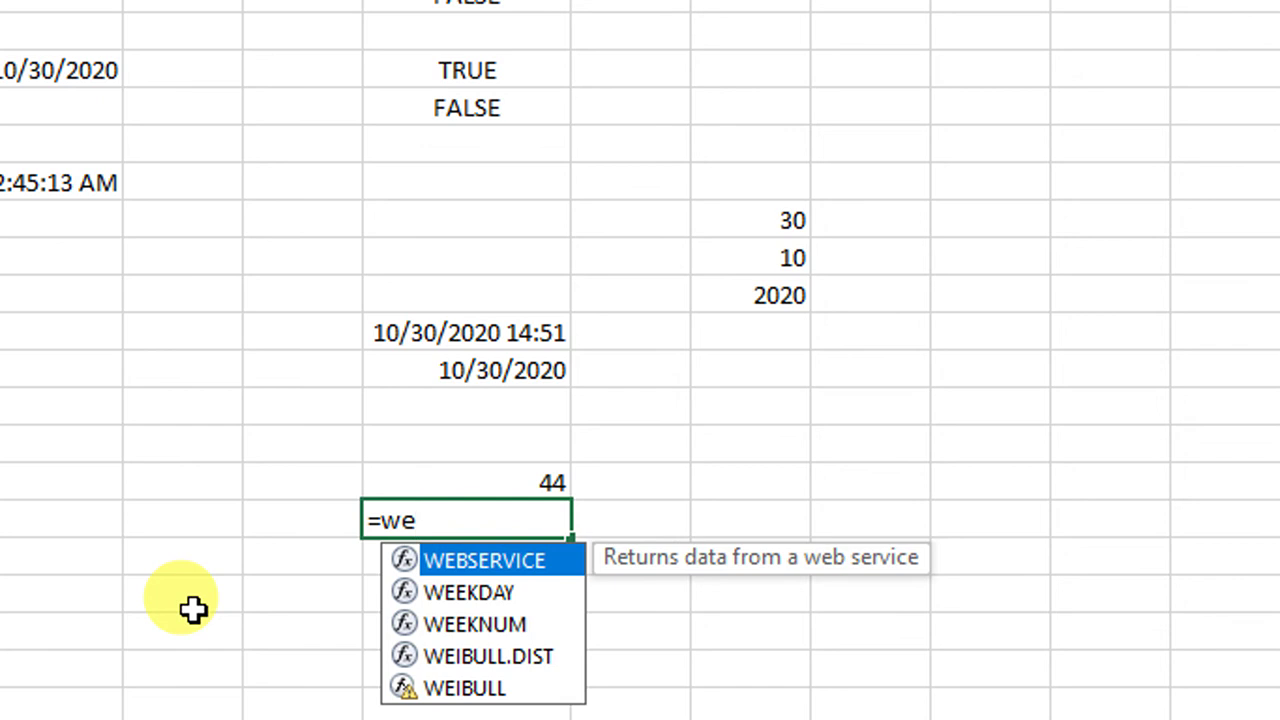
key(Down)
key(Tab)
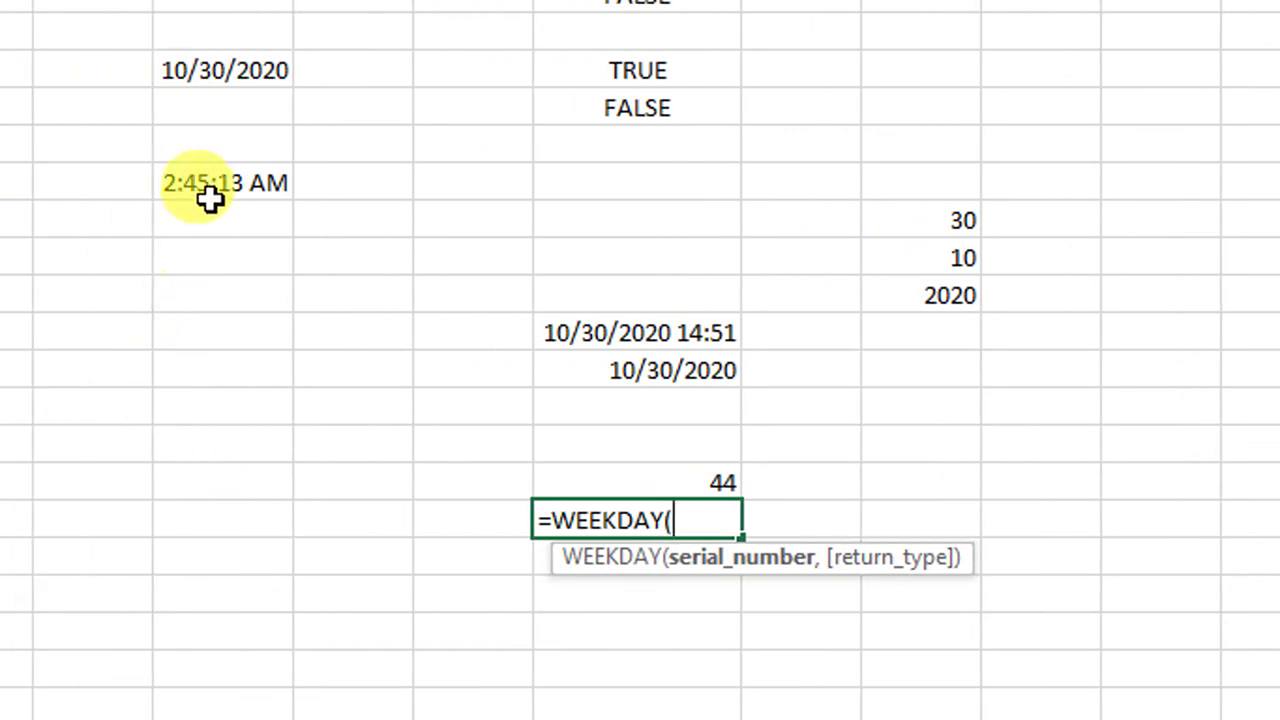
click(200, 78)
text())
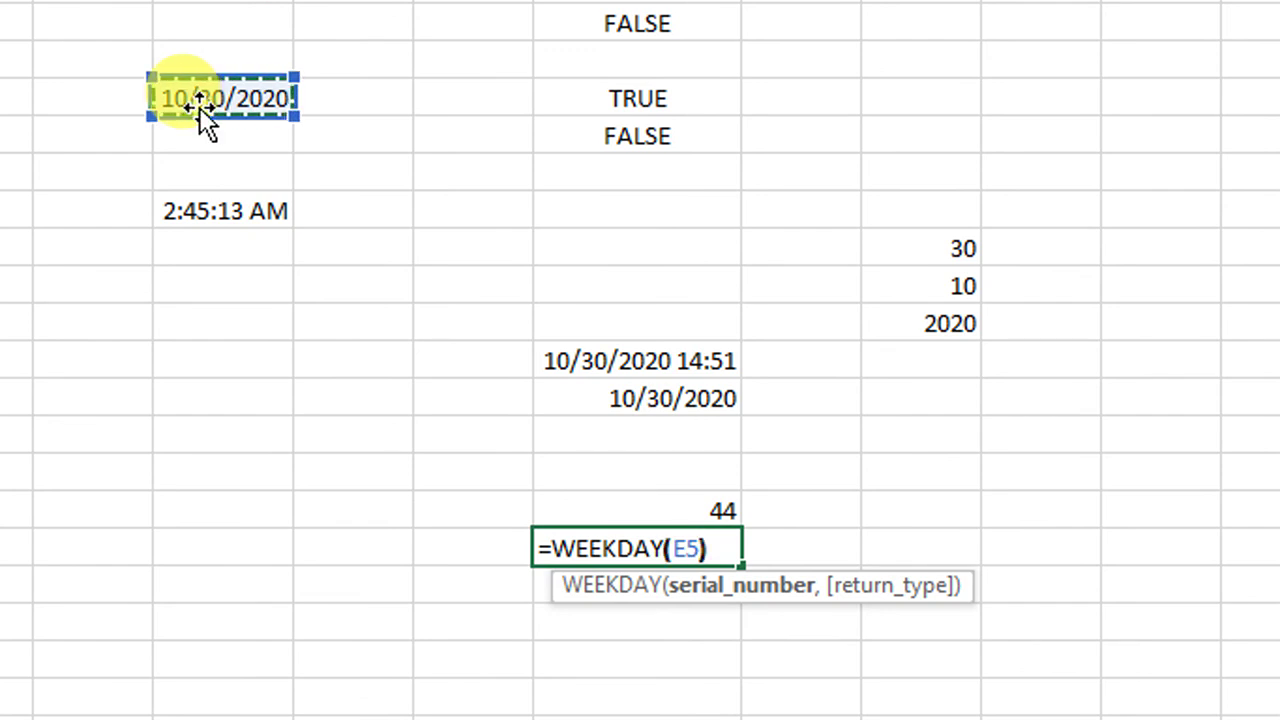
key(Return)
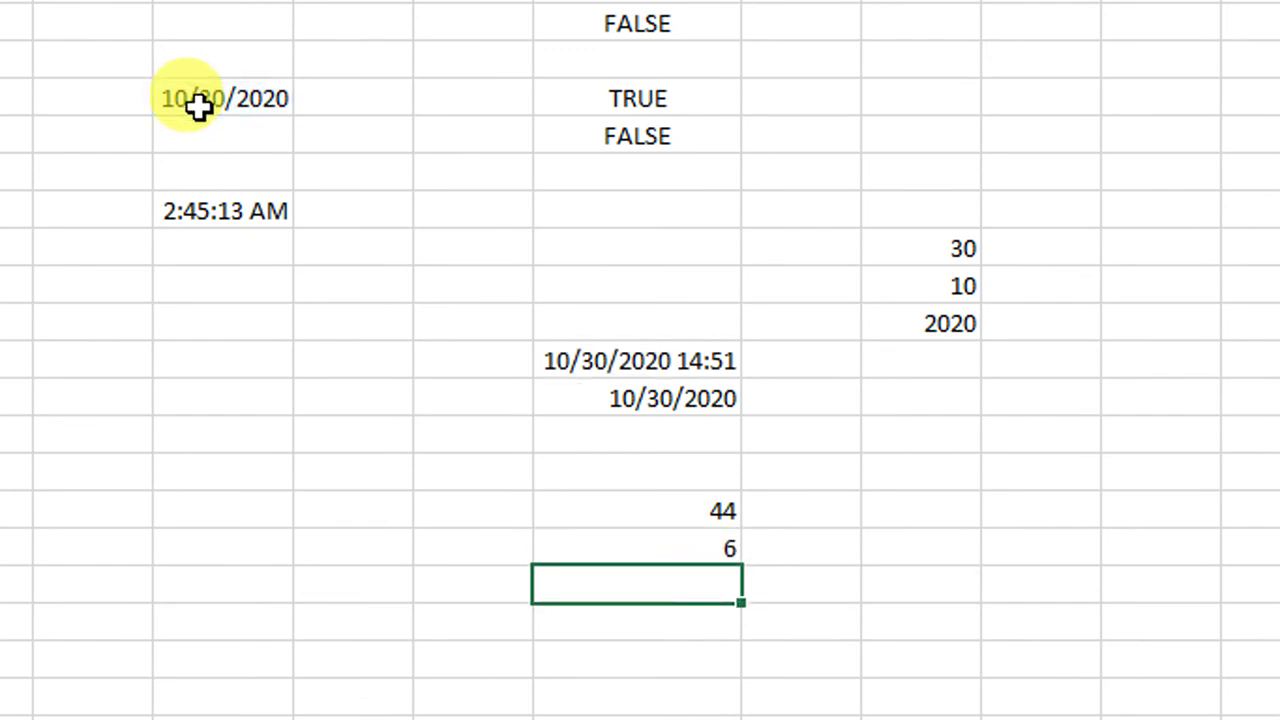
key(Up)
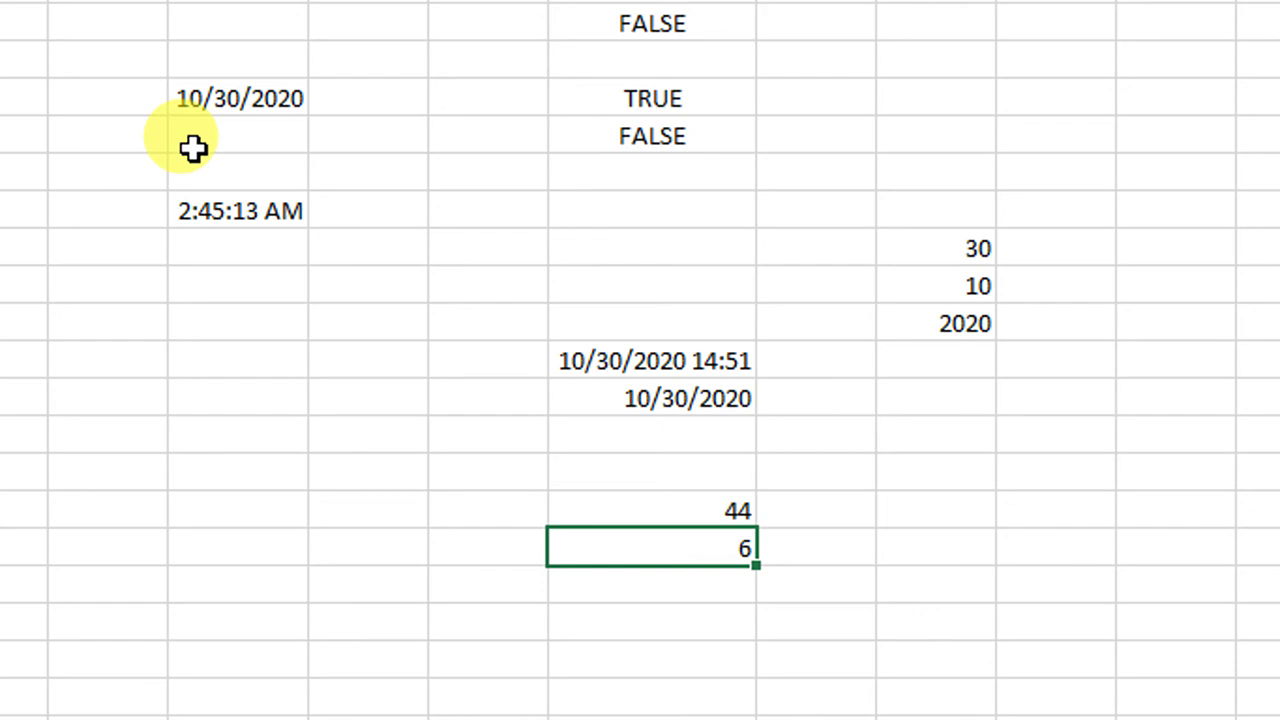
Switch to the PowerPoint slide show and go through the WEEKDAY(), EDATE() and DAYS() slides
key(alt+Tab)
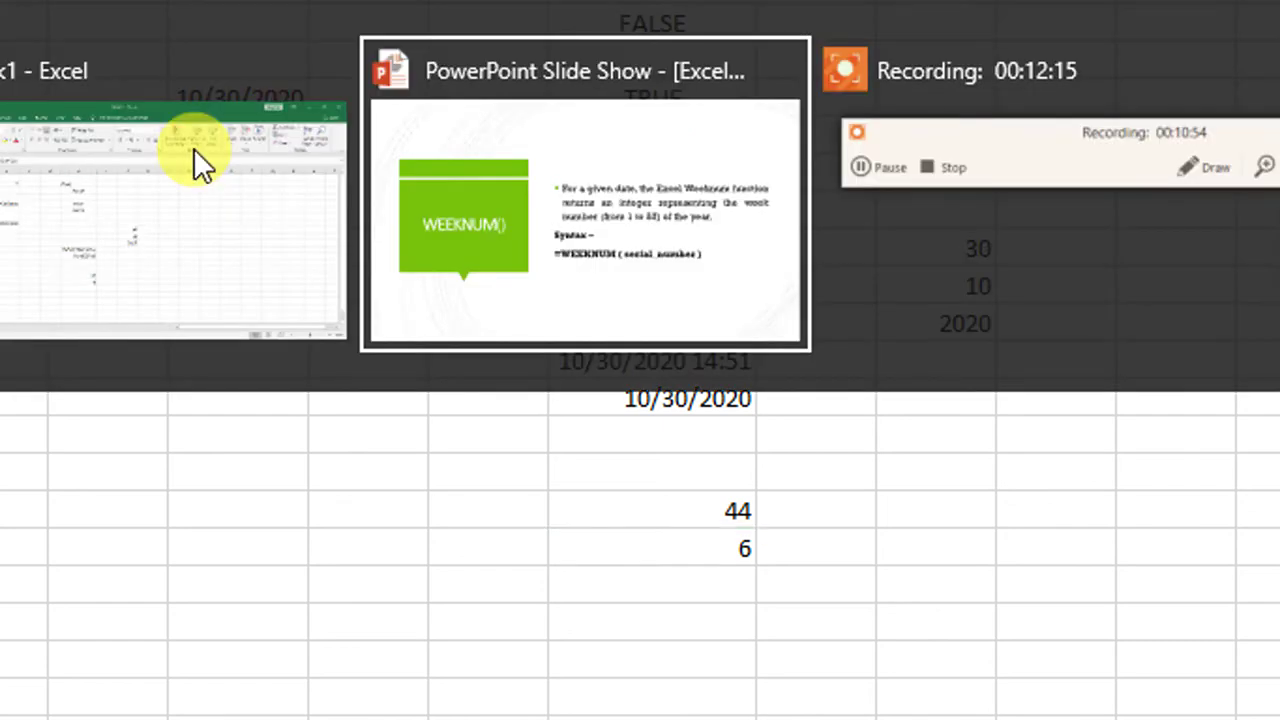
key(alt+Tab)
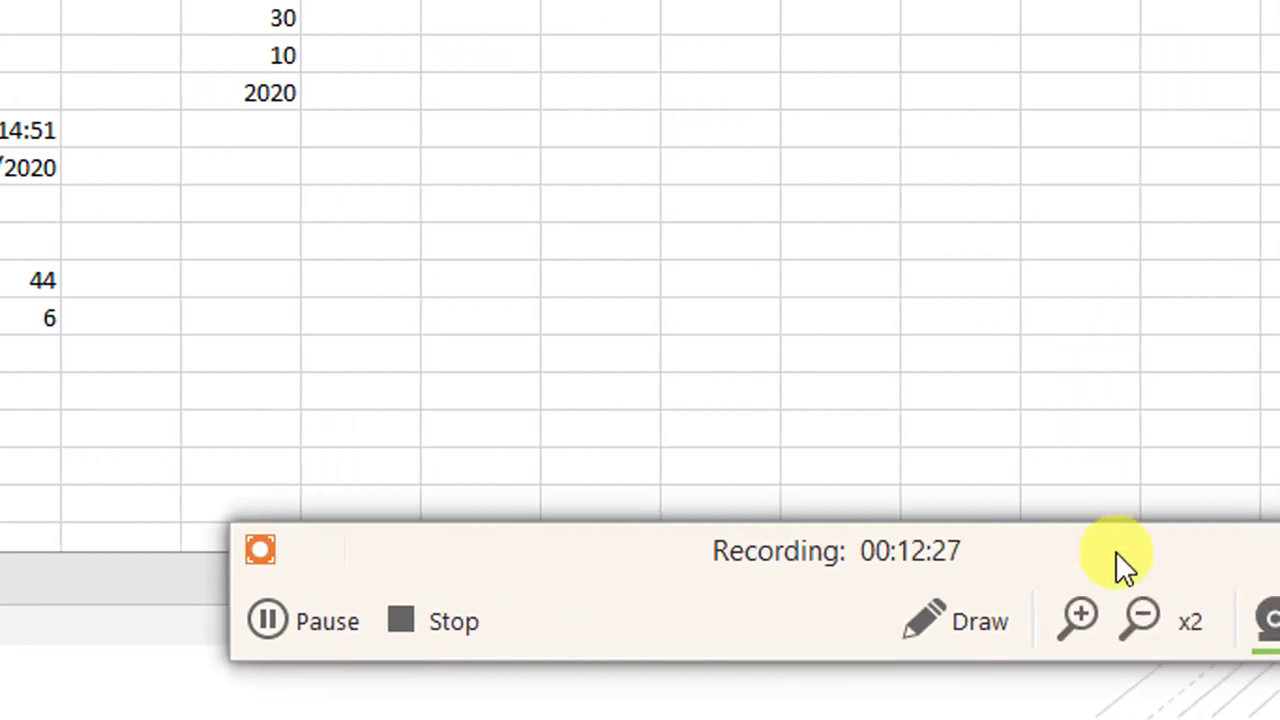
click(1141, 617)
key(alt+Tab)
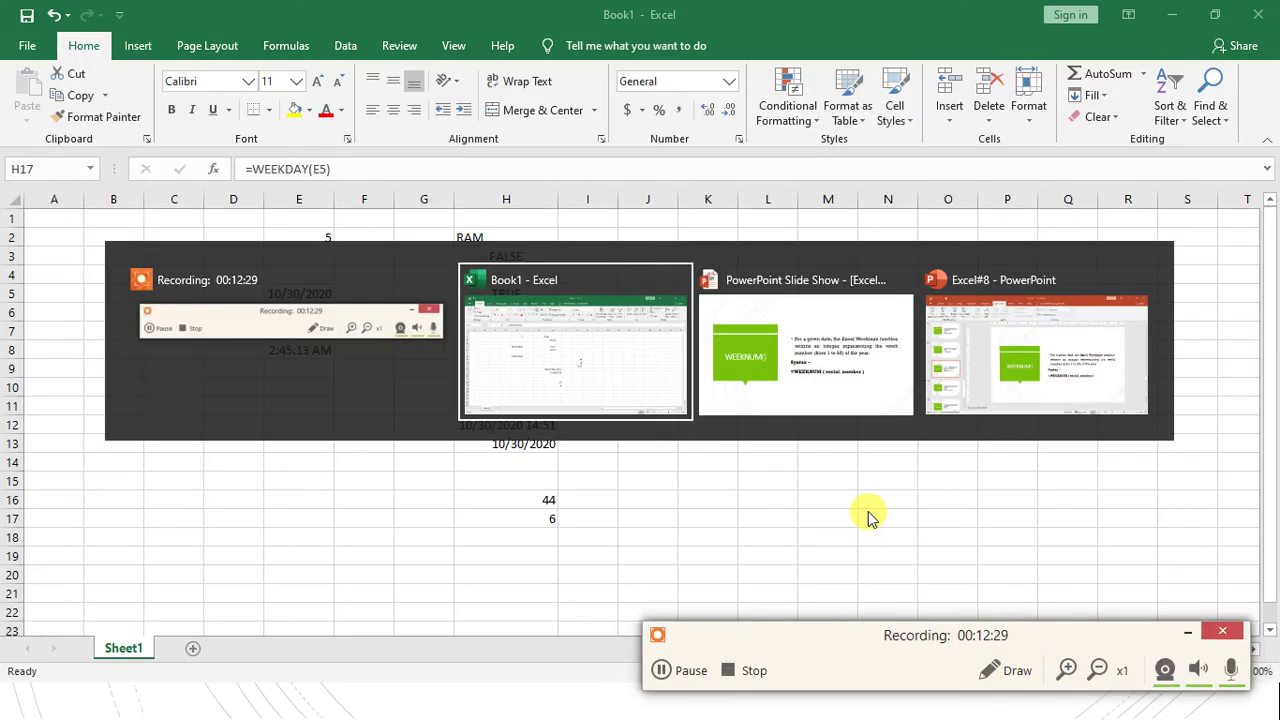
key(alt+Tab)
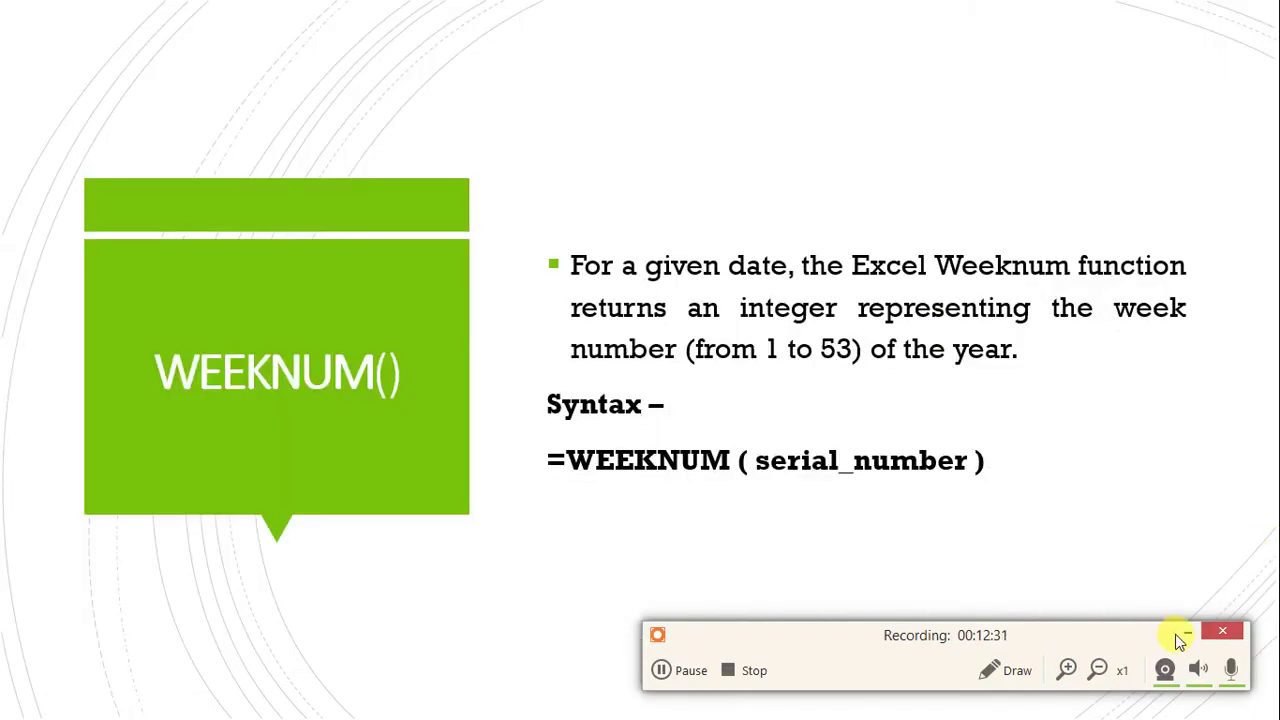
click(1178, 633)
click(660, 584)
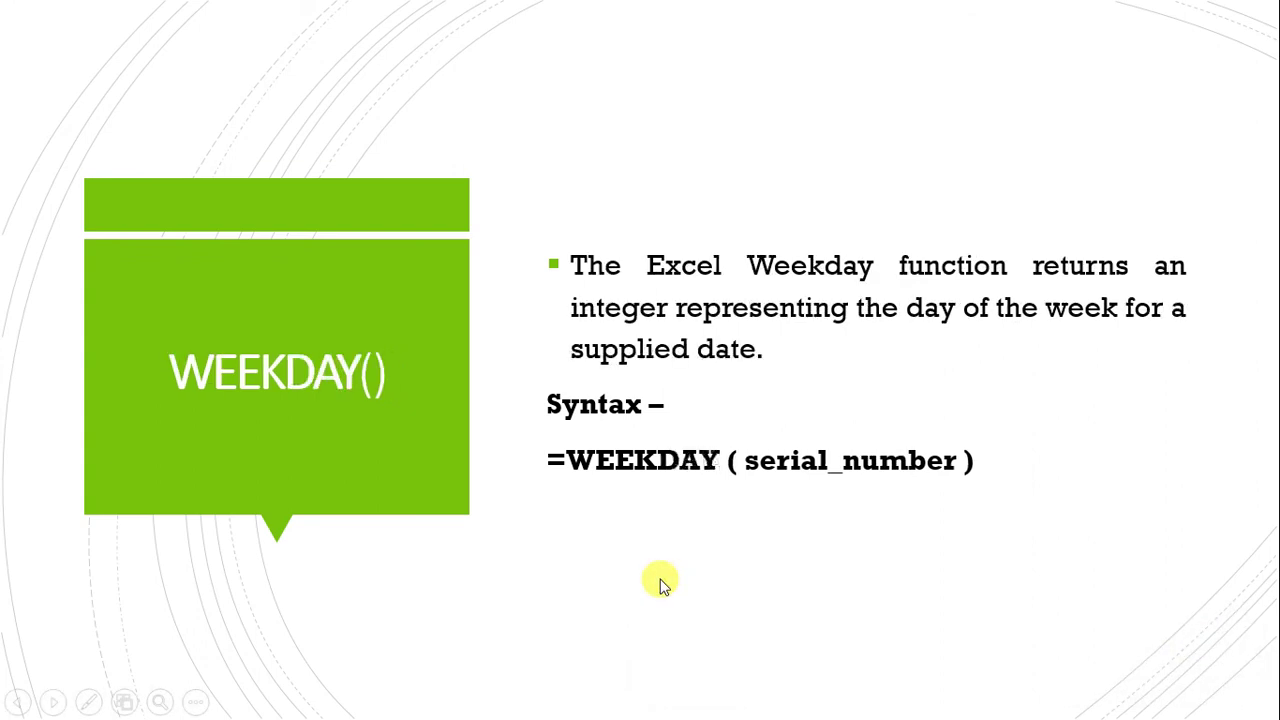
click(660, 584)
key(Right)
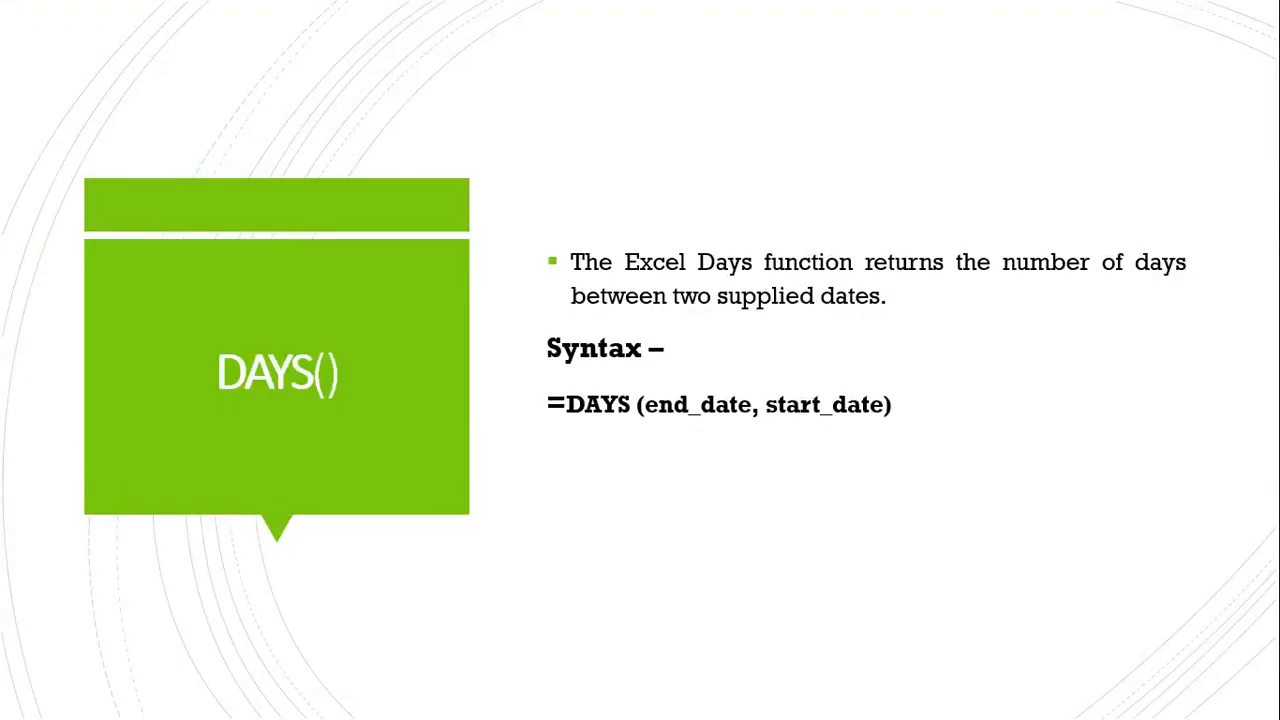
key(Left)
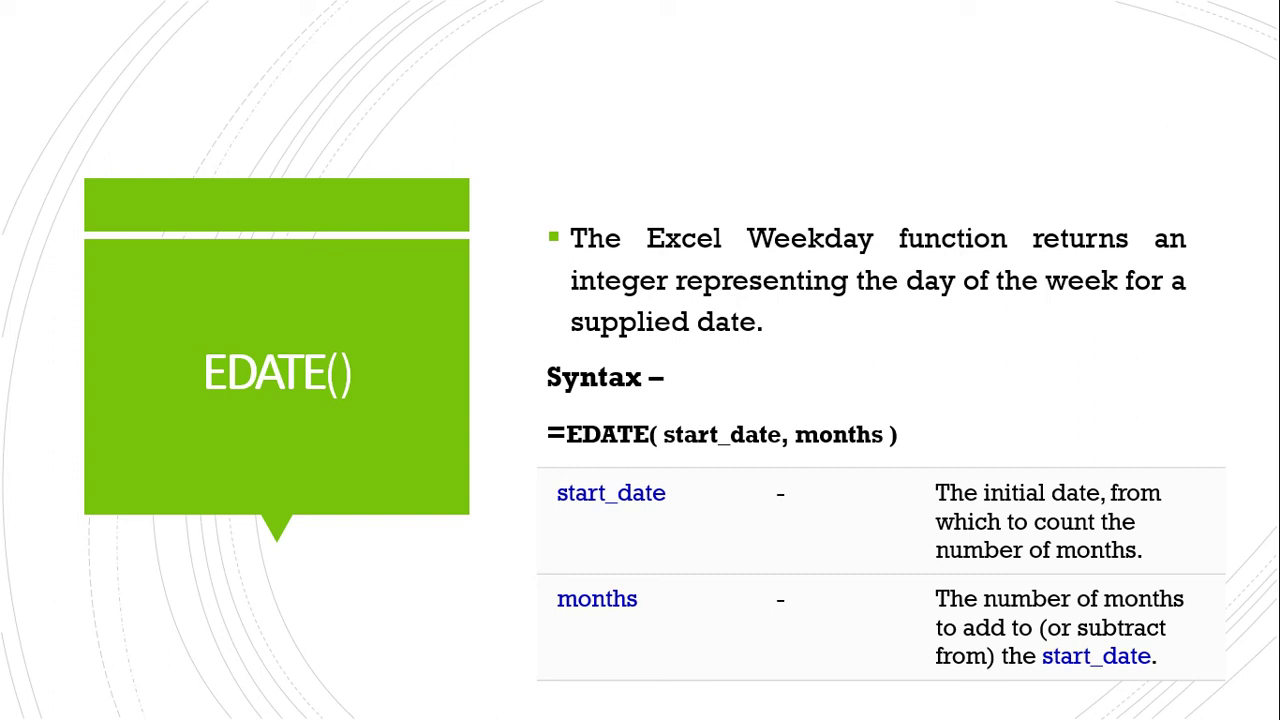
key(Right)
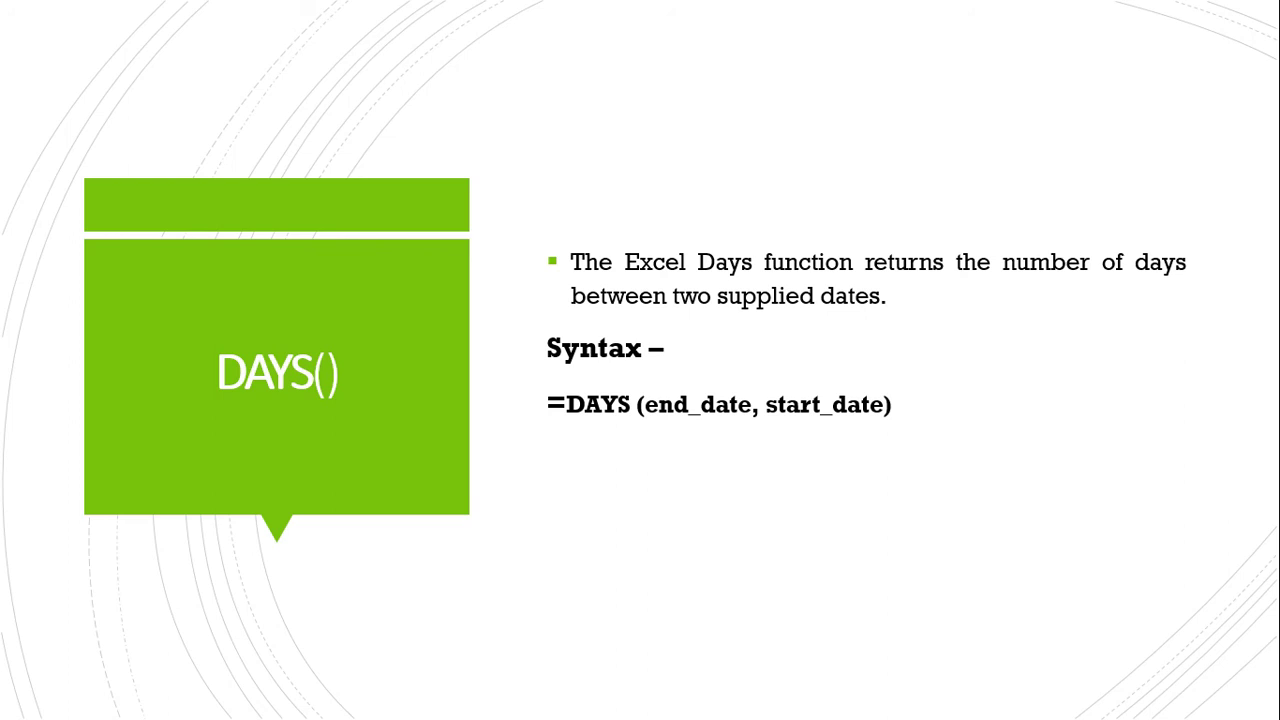
Switch back to the Excel workbook and enter the formula =EDATE(E5,3) in cell J4
key(alt+Tab)
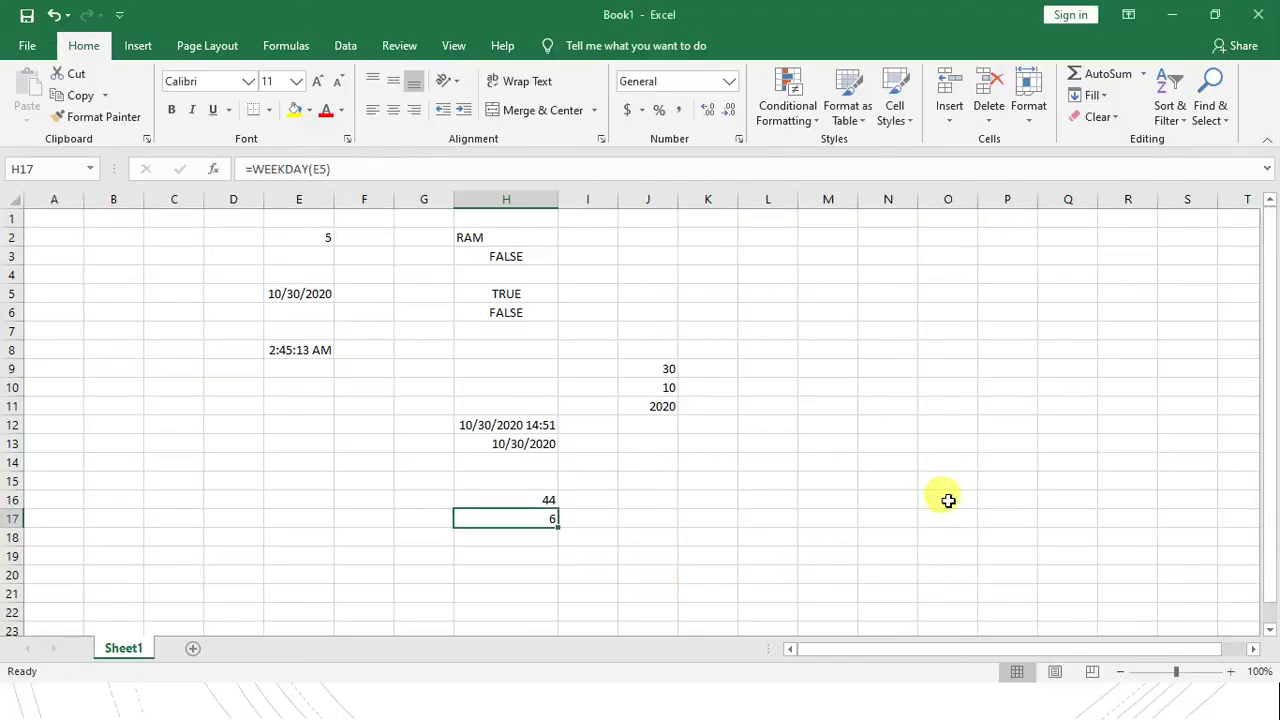
key(alt+Tab)
key(alt+Tab)
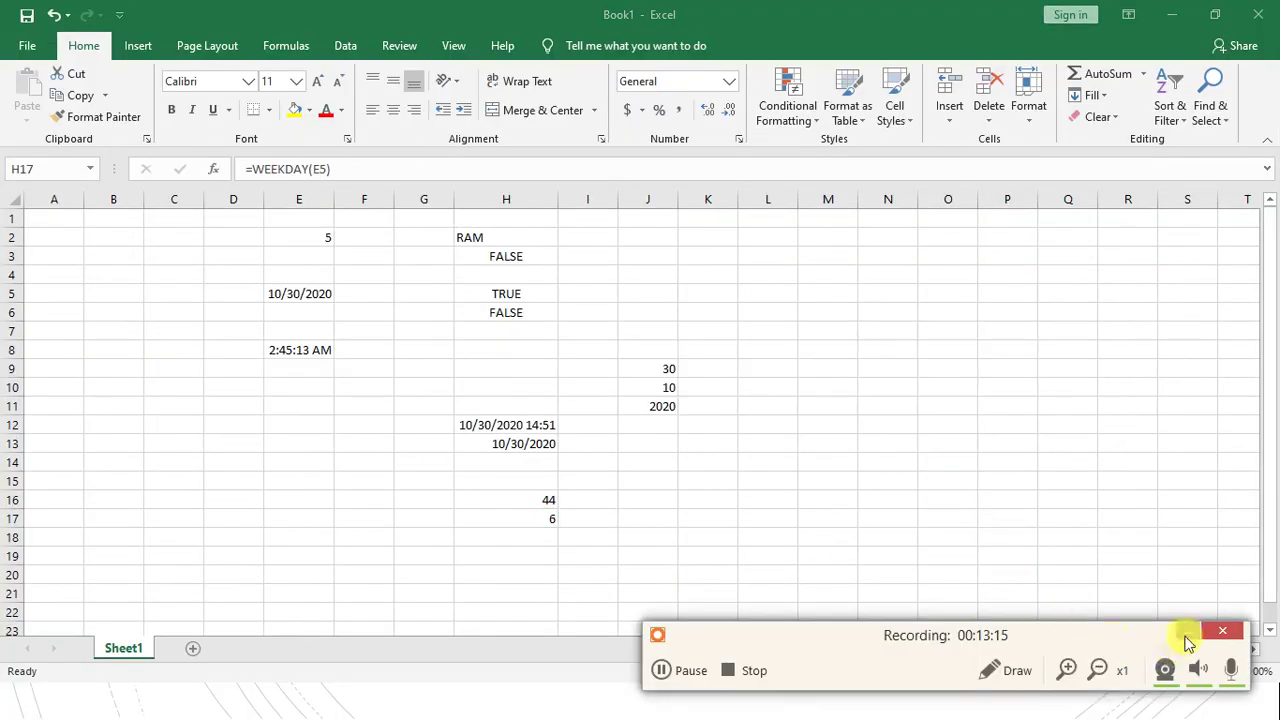
click(1067, 670)
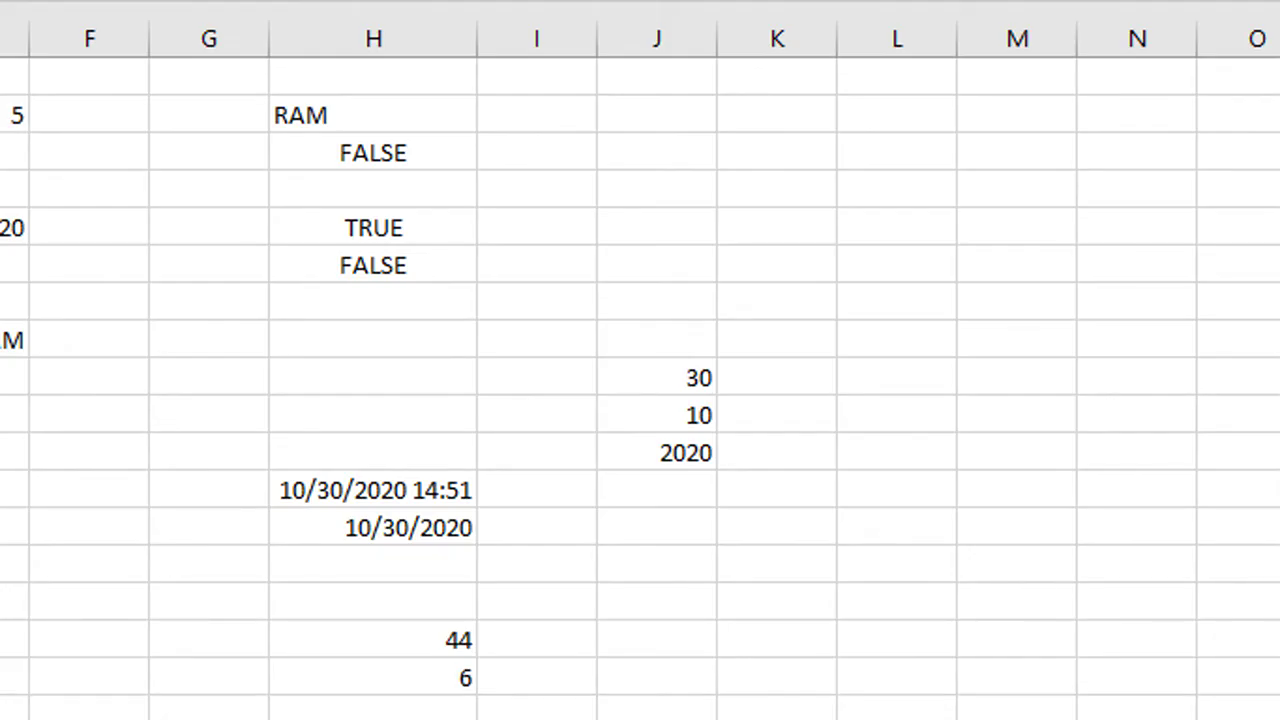
click(652, 197)
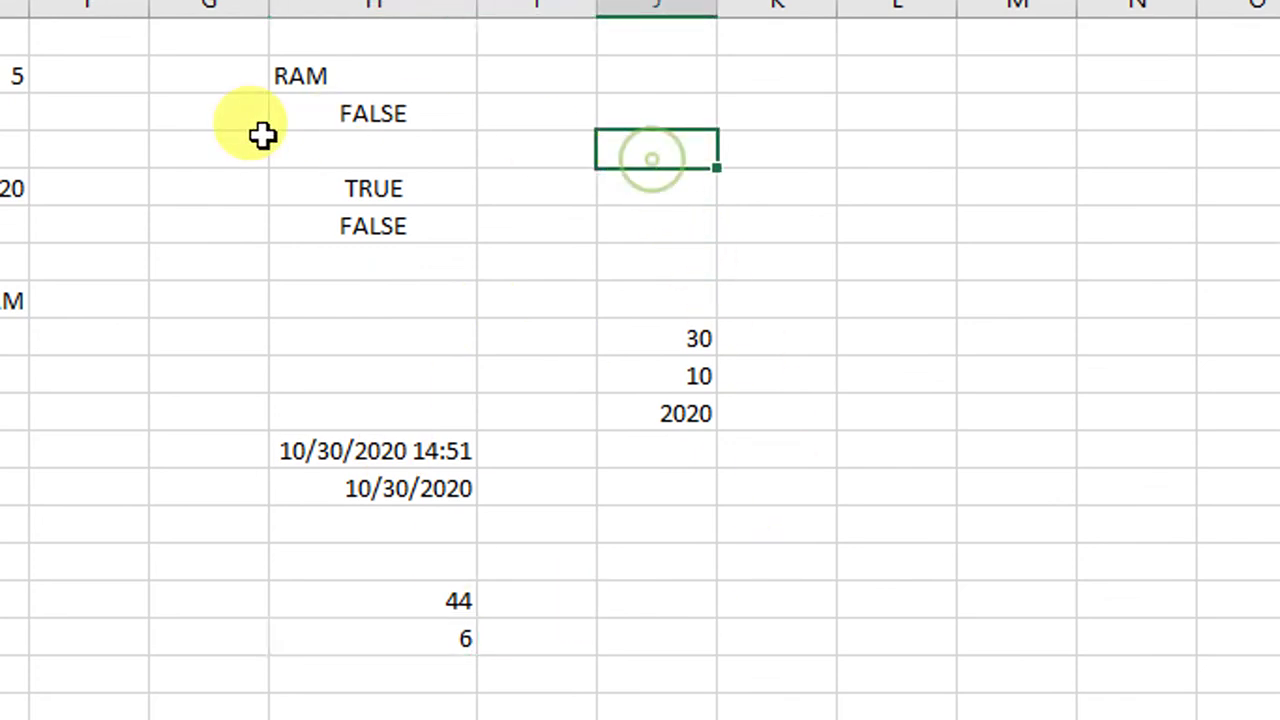
text(=ed)
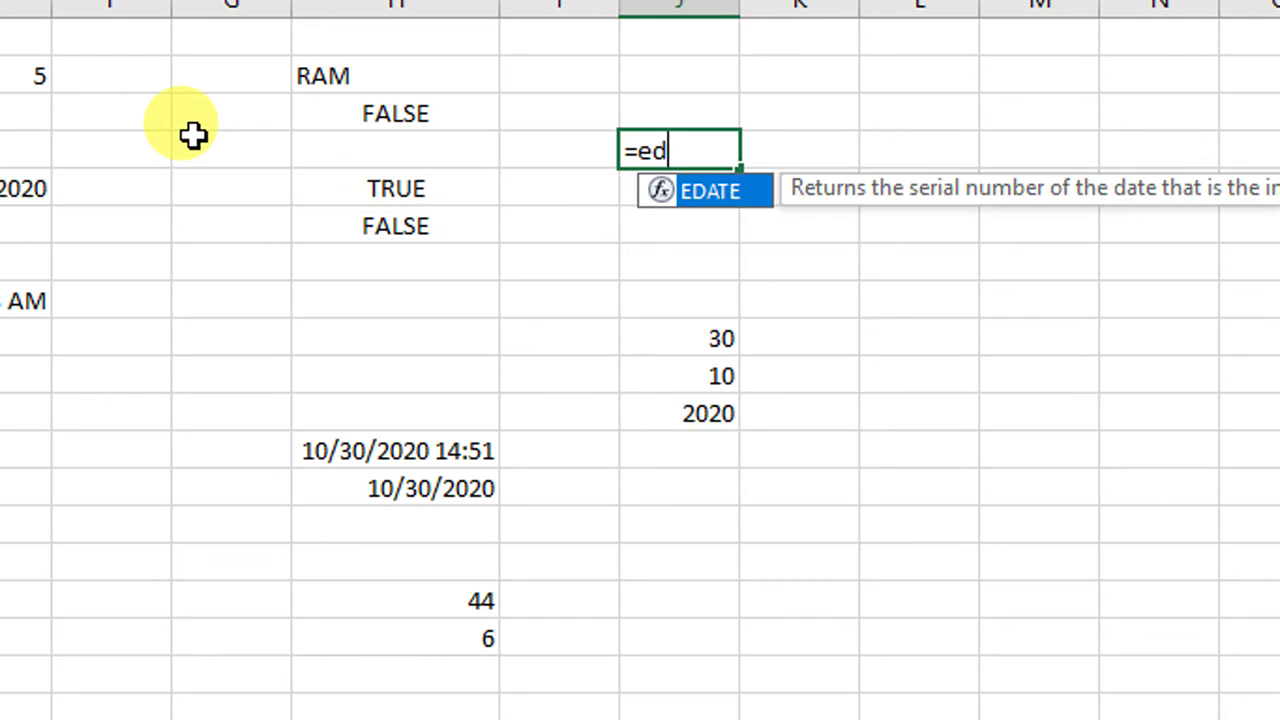
key(Tab)
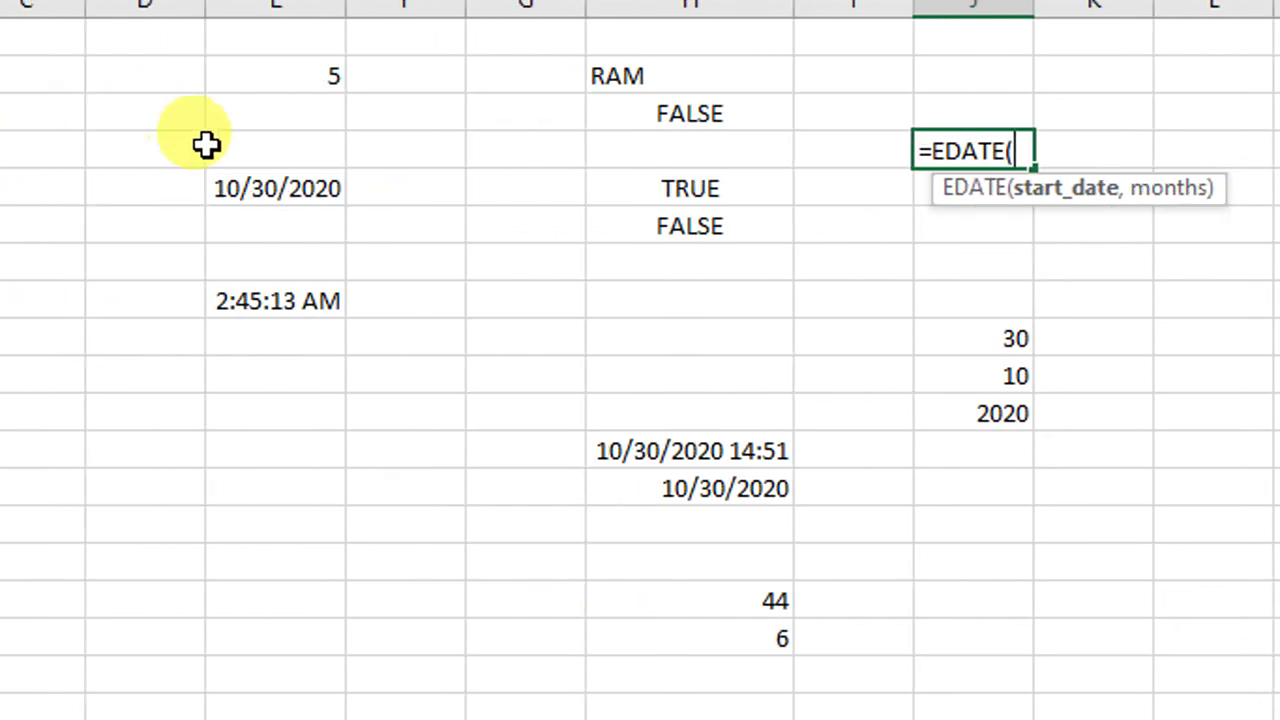
click(281, 191)
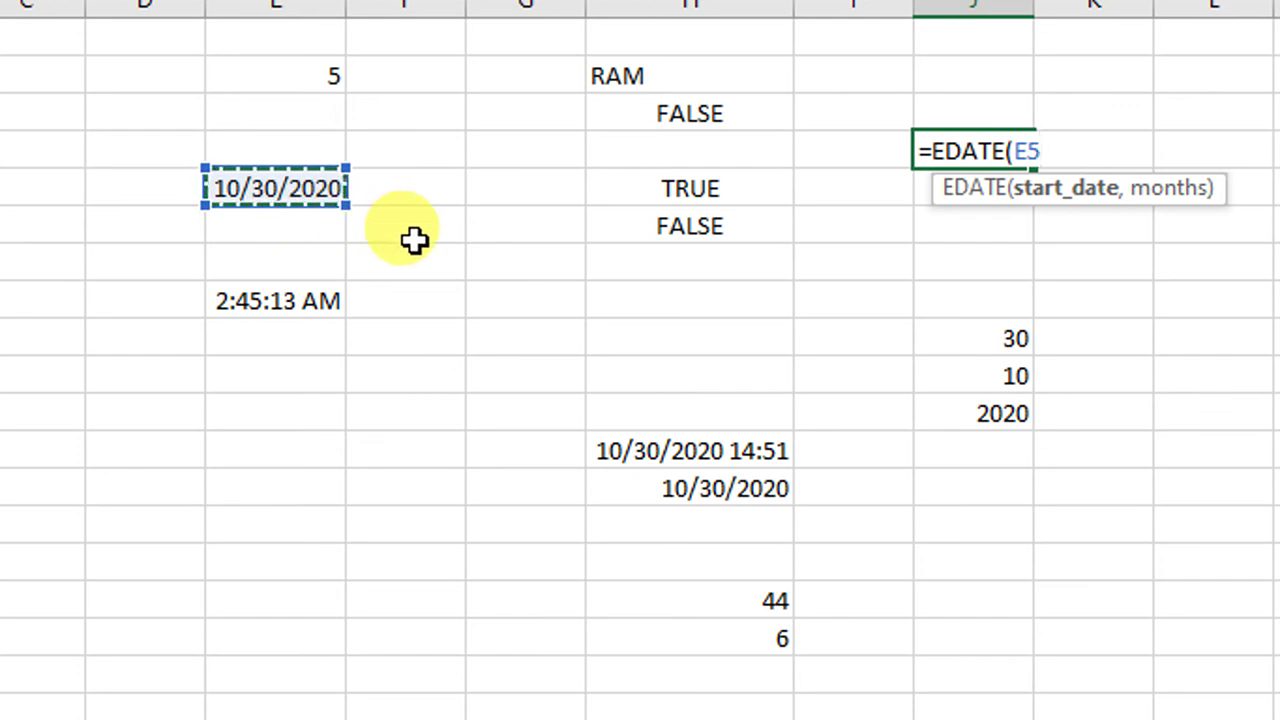
text(,3)
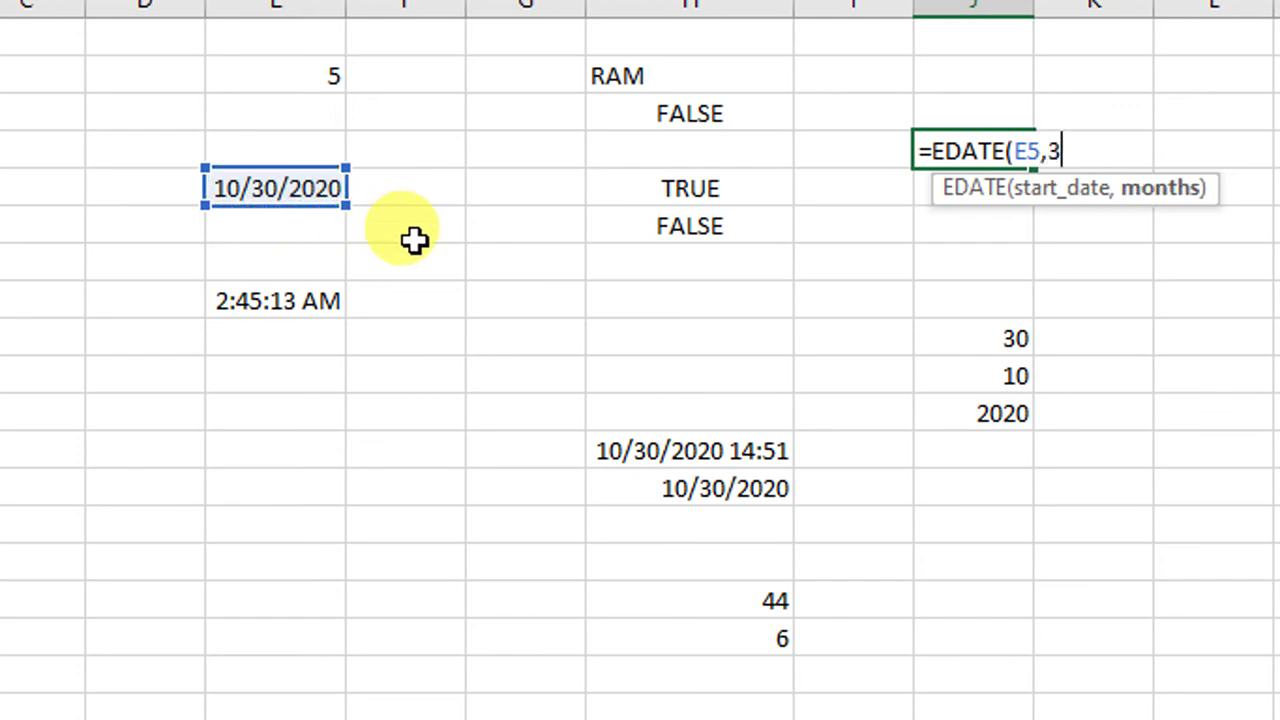
text())
key(Return)
Format the EDATE result in cell J4 as Short Date
key(Up)
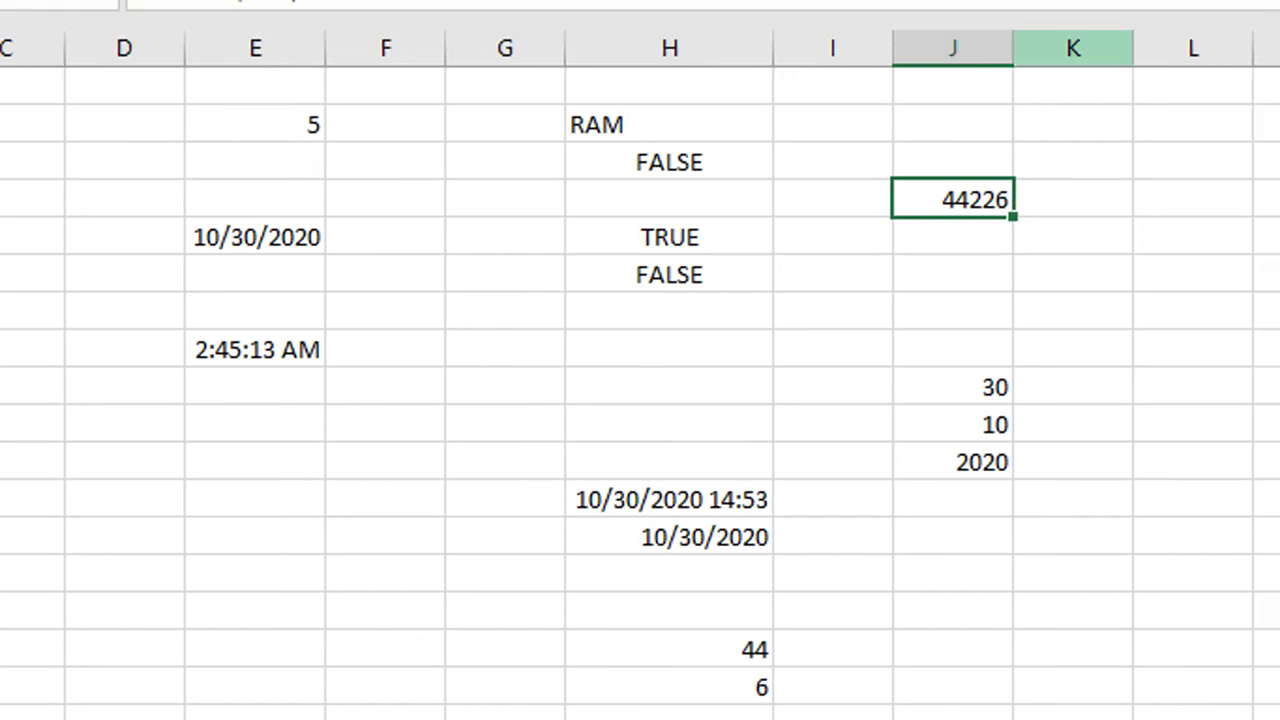
click(1087, 103)
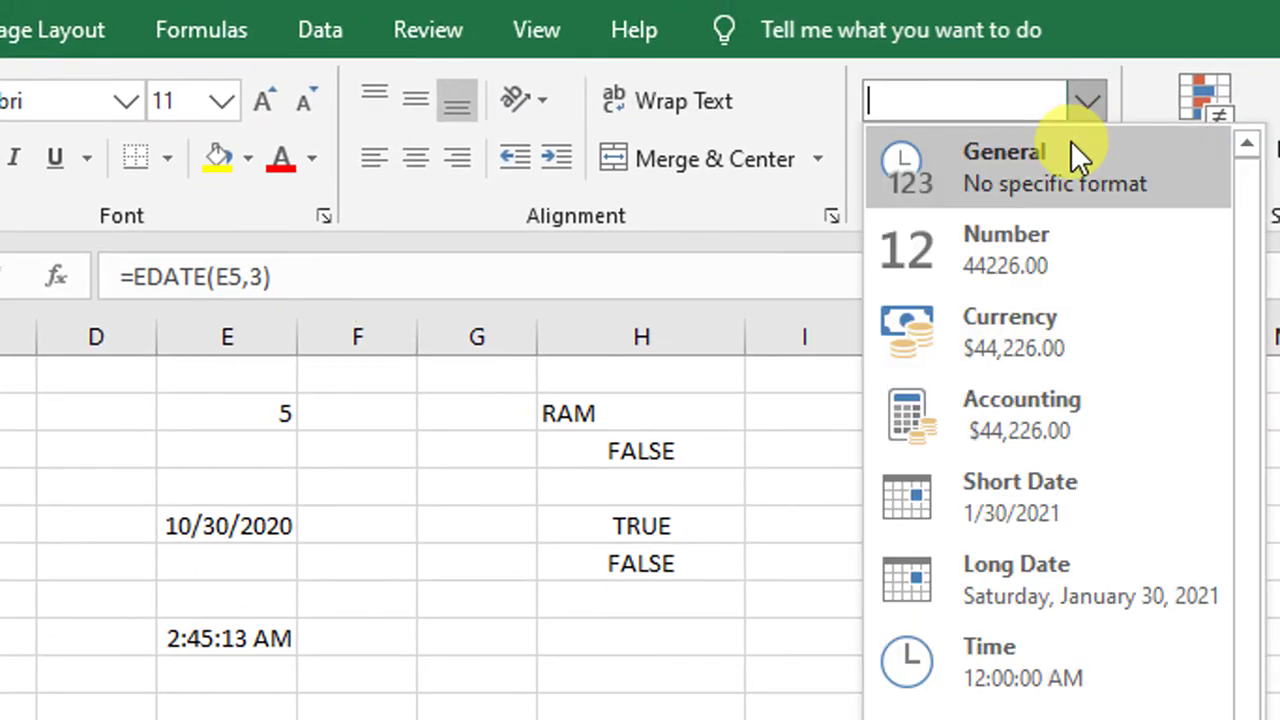
click(1061, 465)
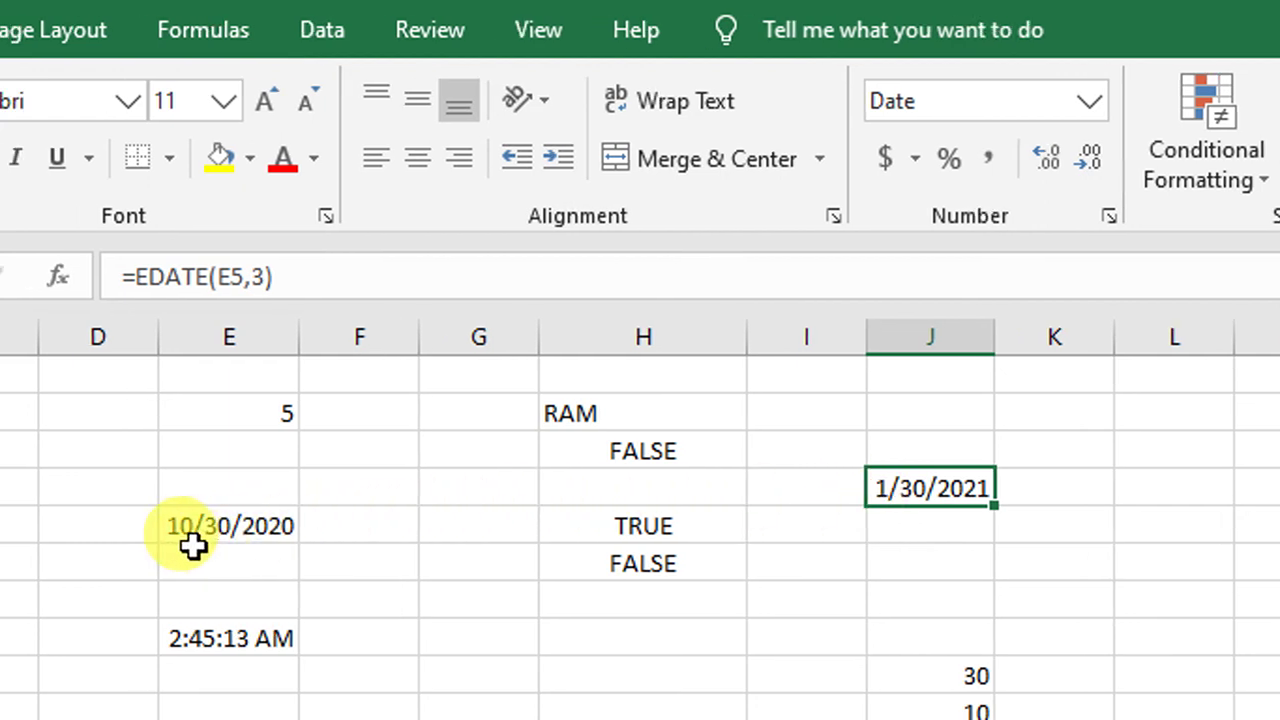
Enter the formula =DAYS("30-Oct-2020","26-Nov-1974") in cell J5, below the EDATE result
click(940, 532)
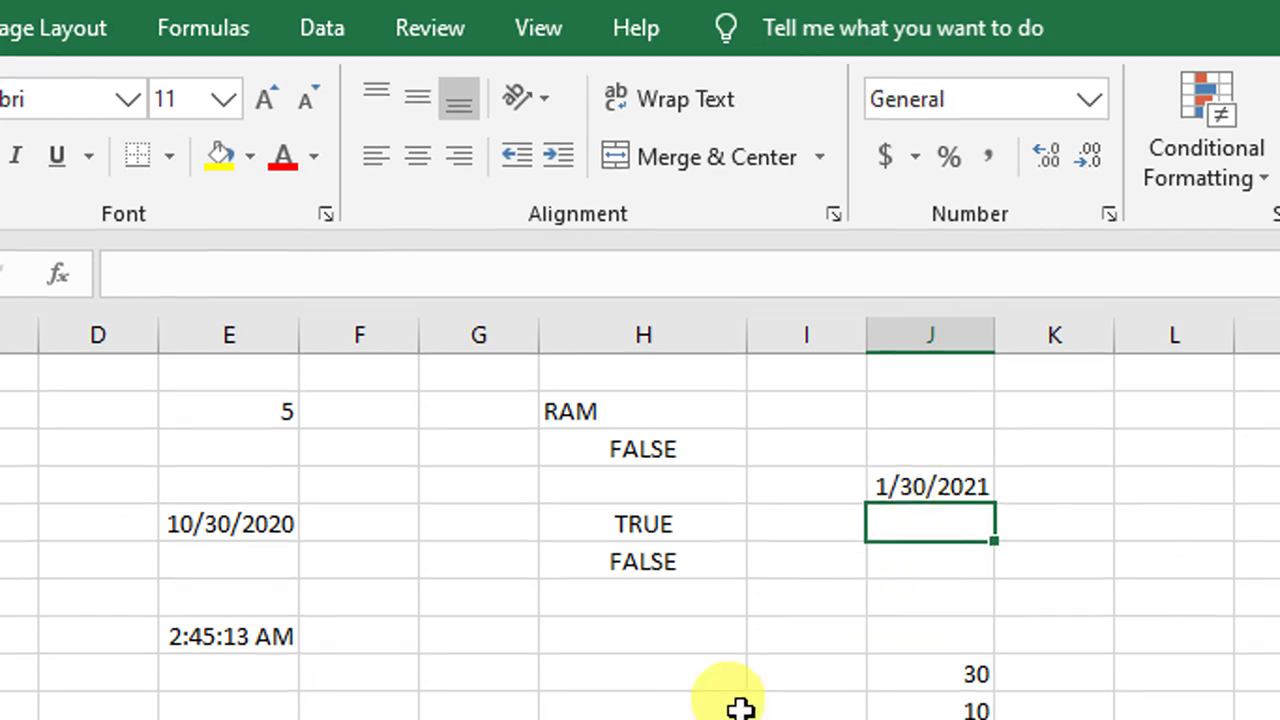
text(=da)
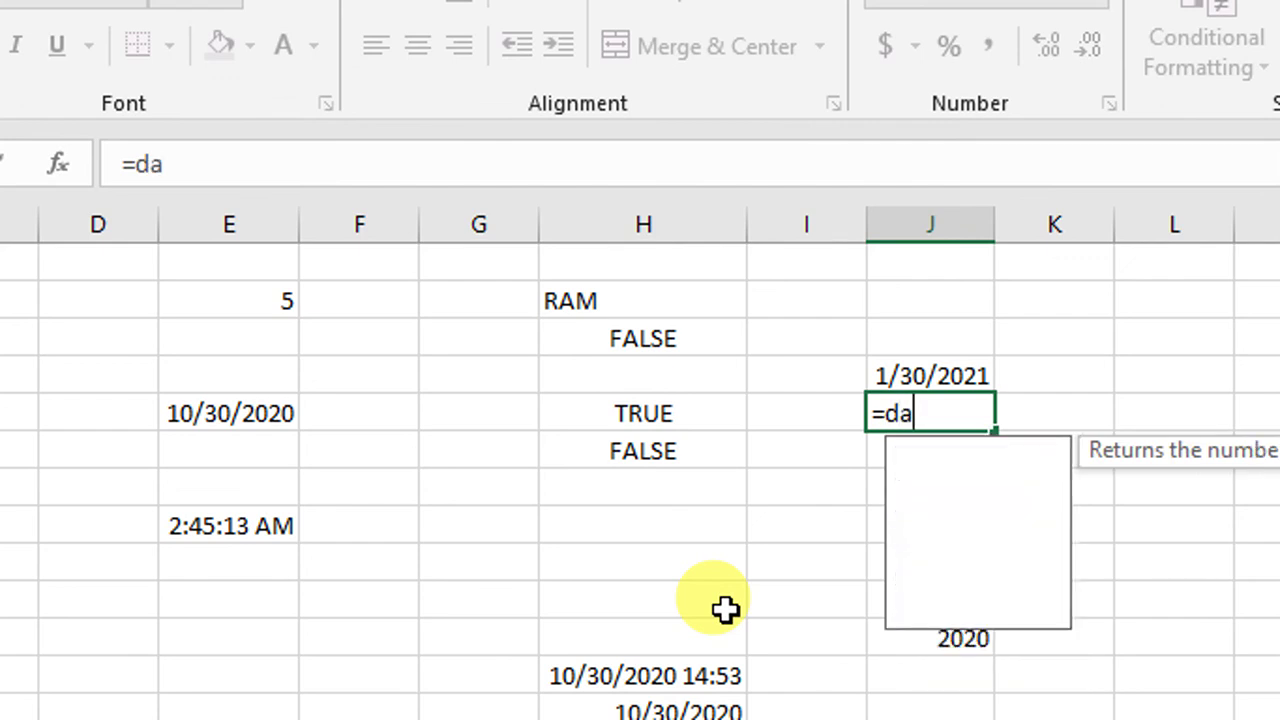
text(ys)
key(Tab)
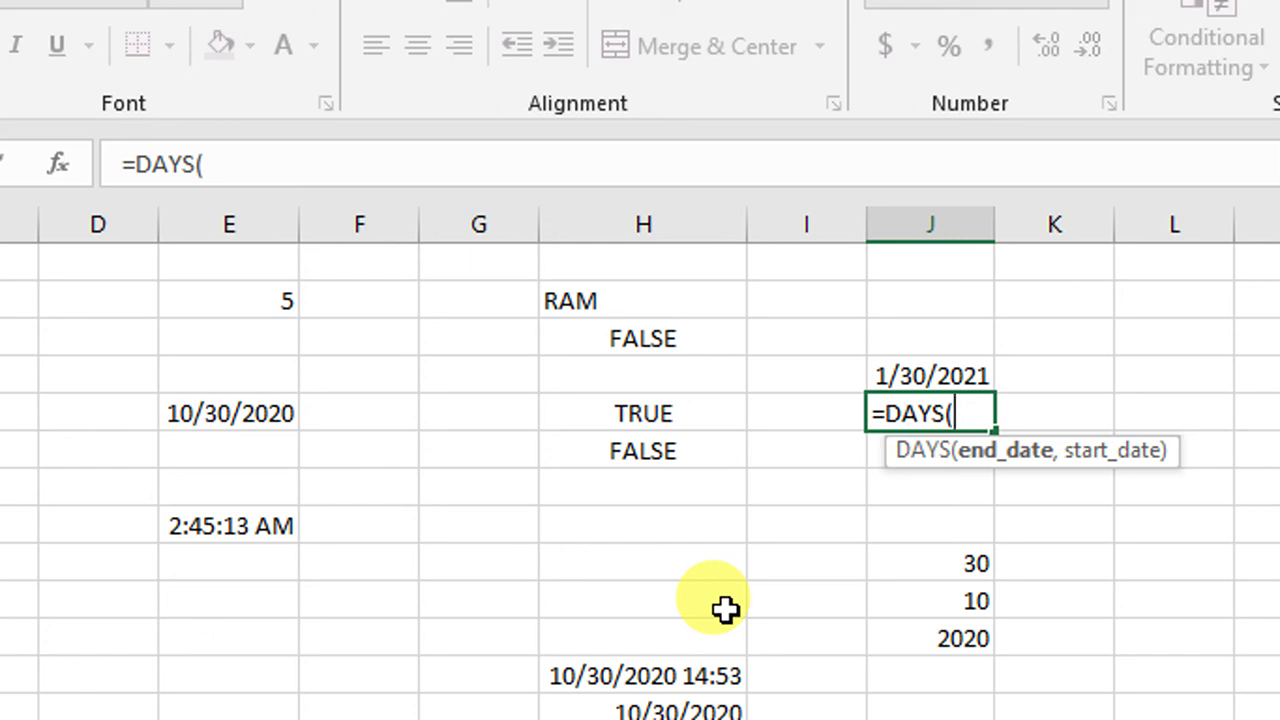
text("30-Oct-2020")
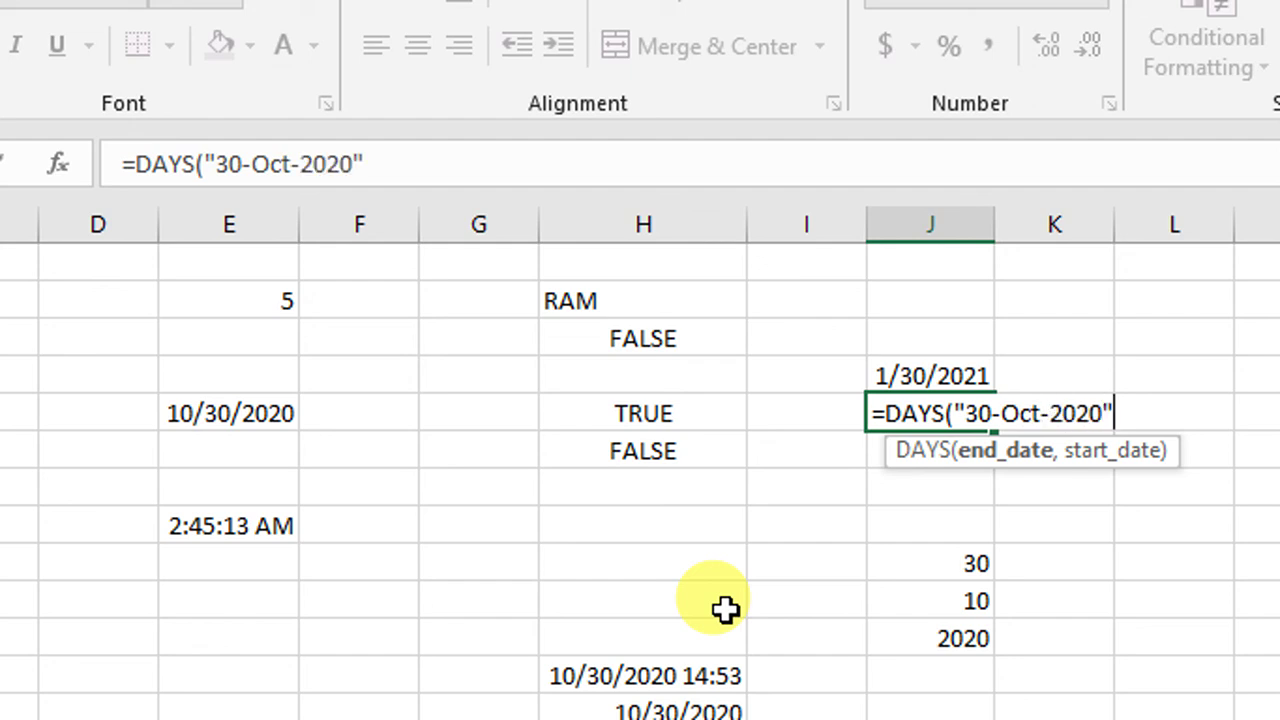
text(,)
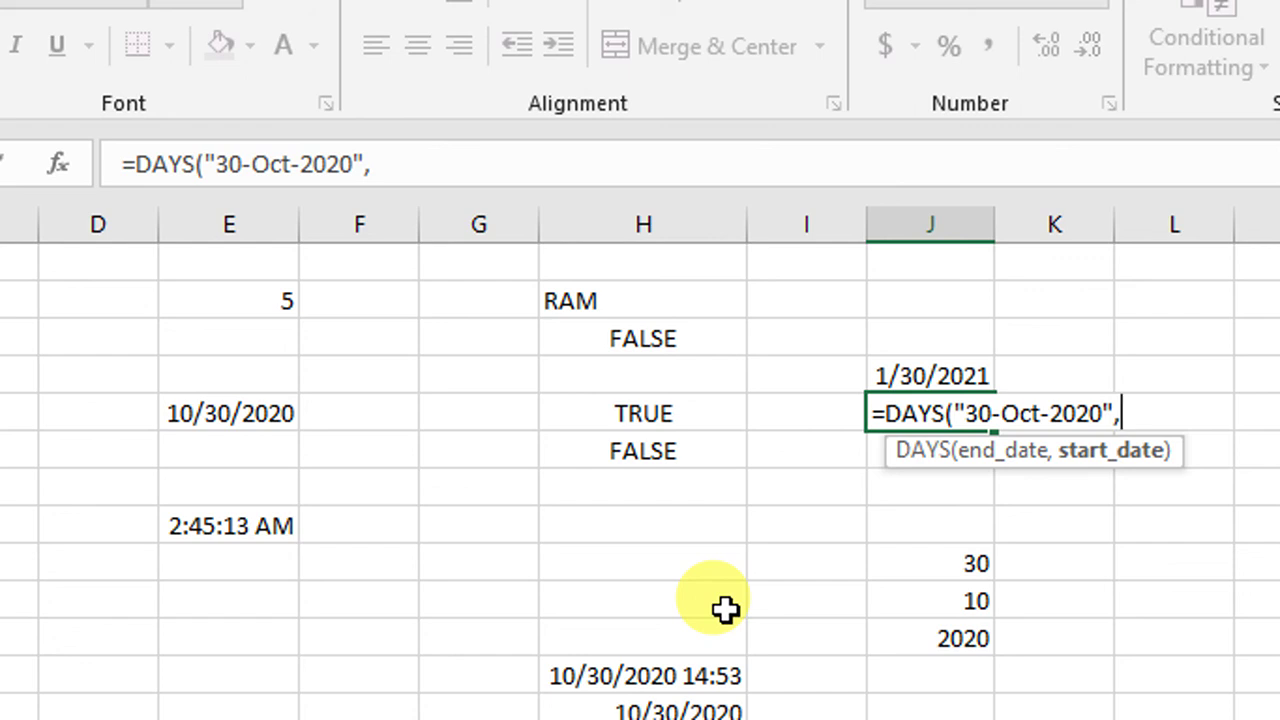
text("26)
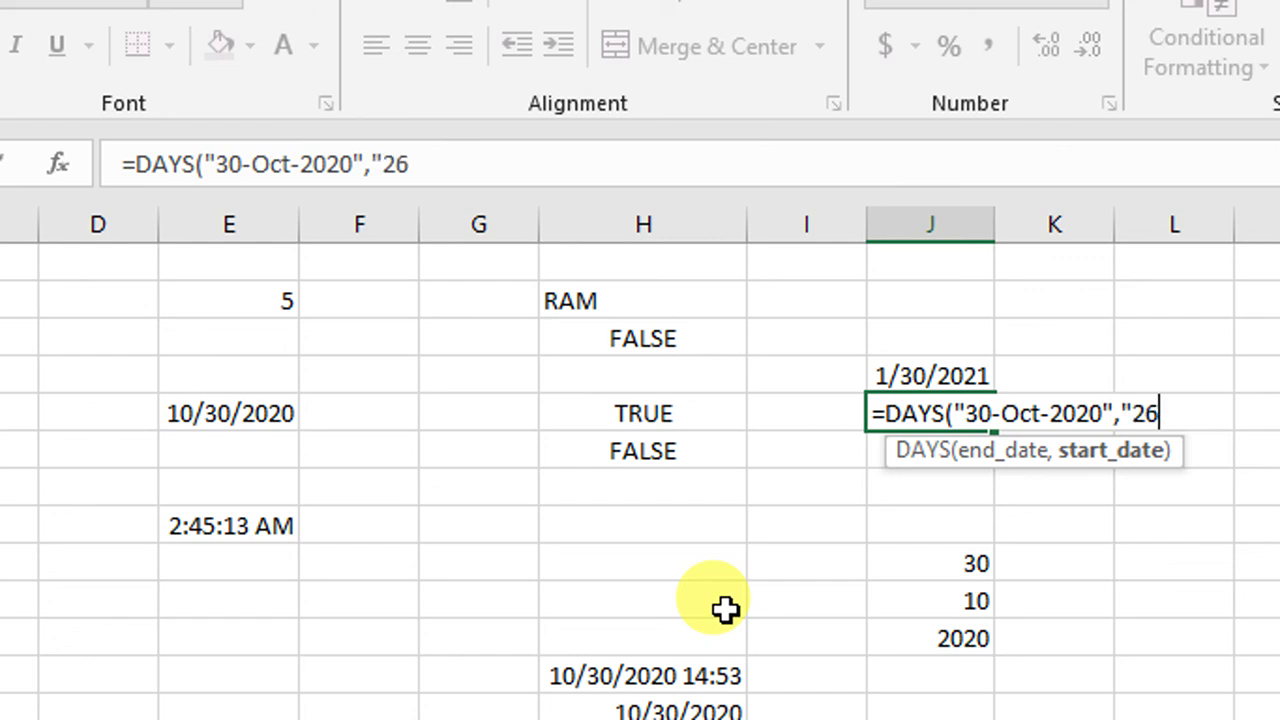
text(-Nov-1974)
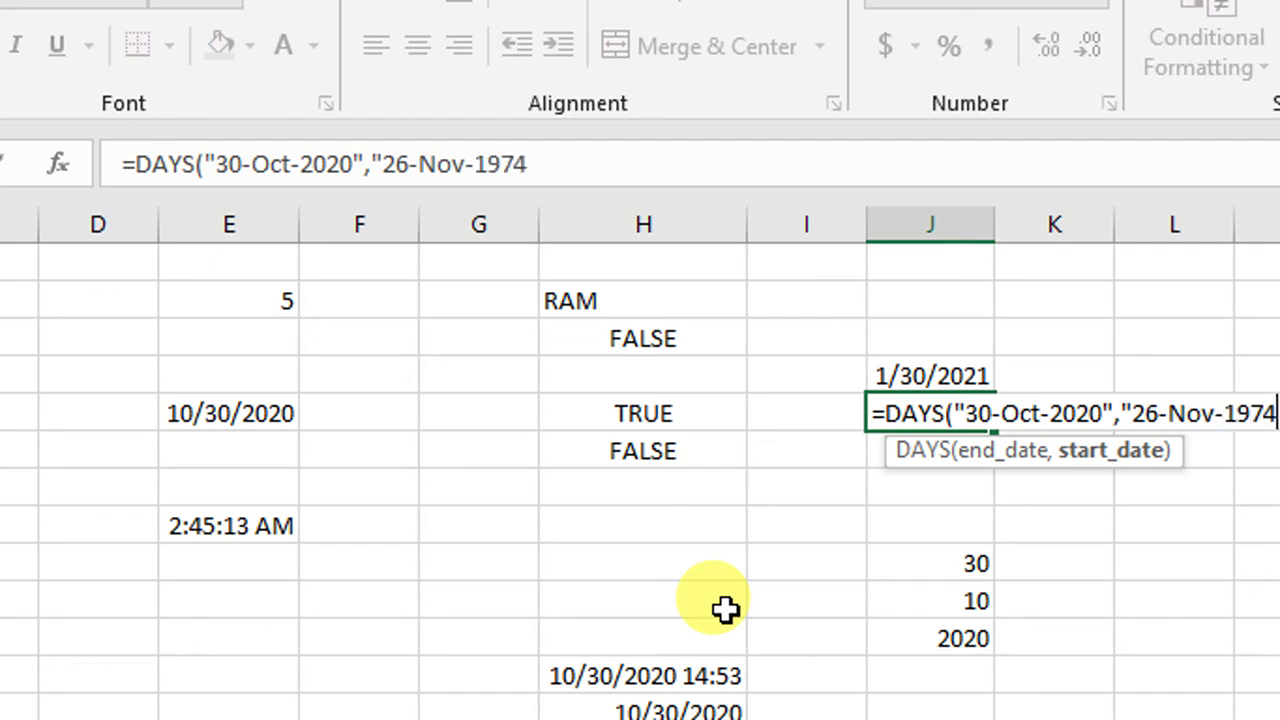
text())
key(BackSpace)
text("))
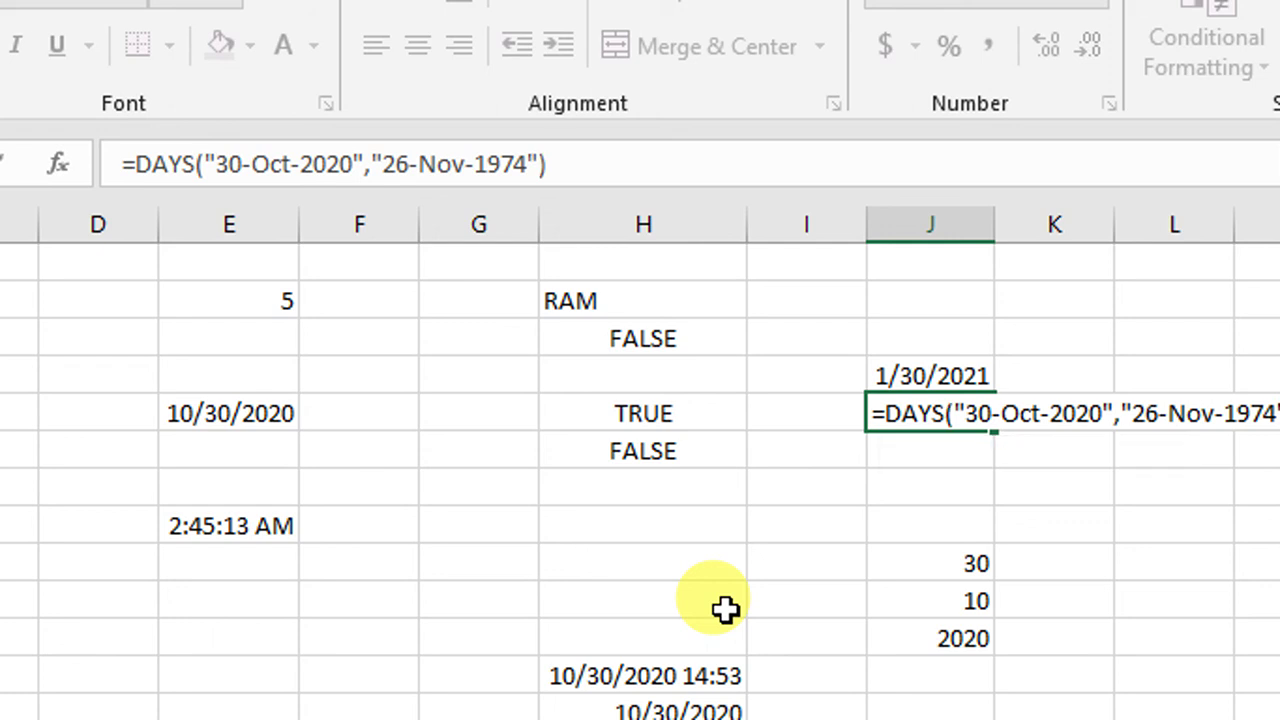
key(Return)
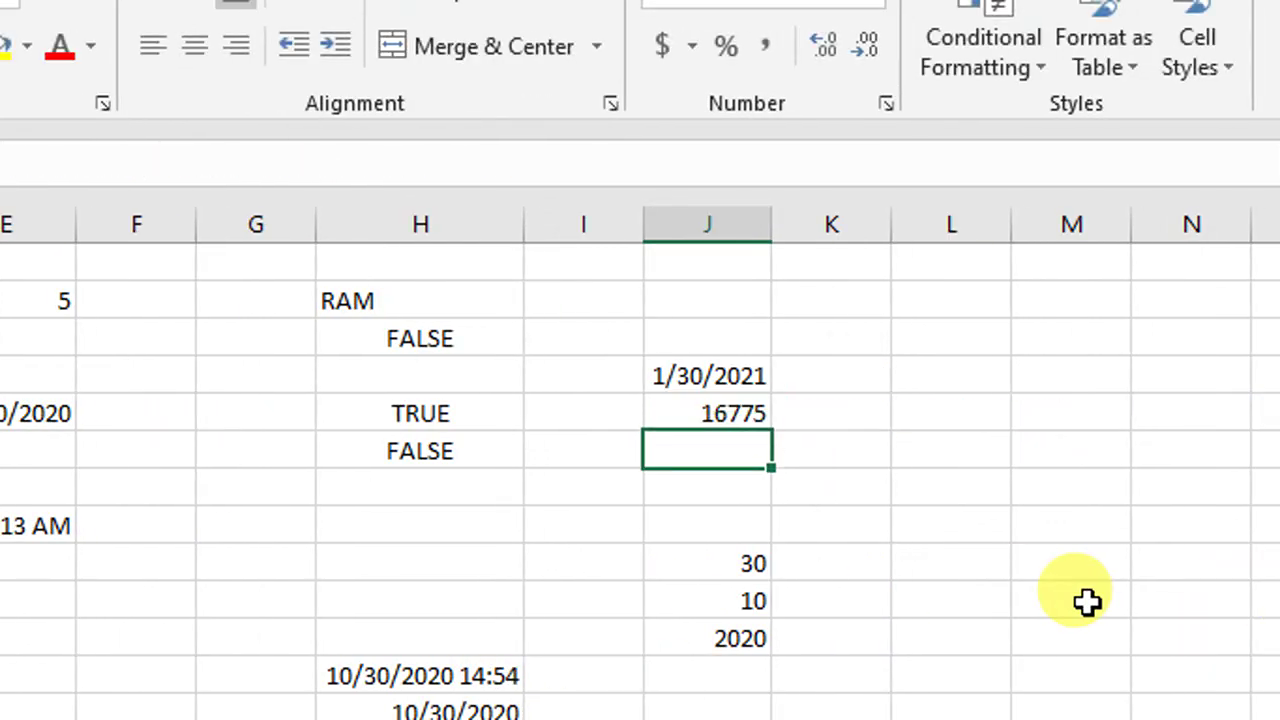
key(Up)
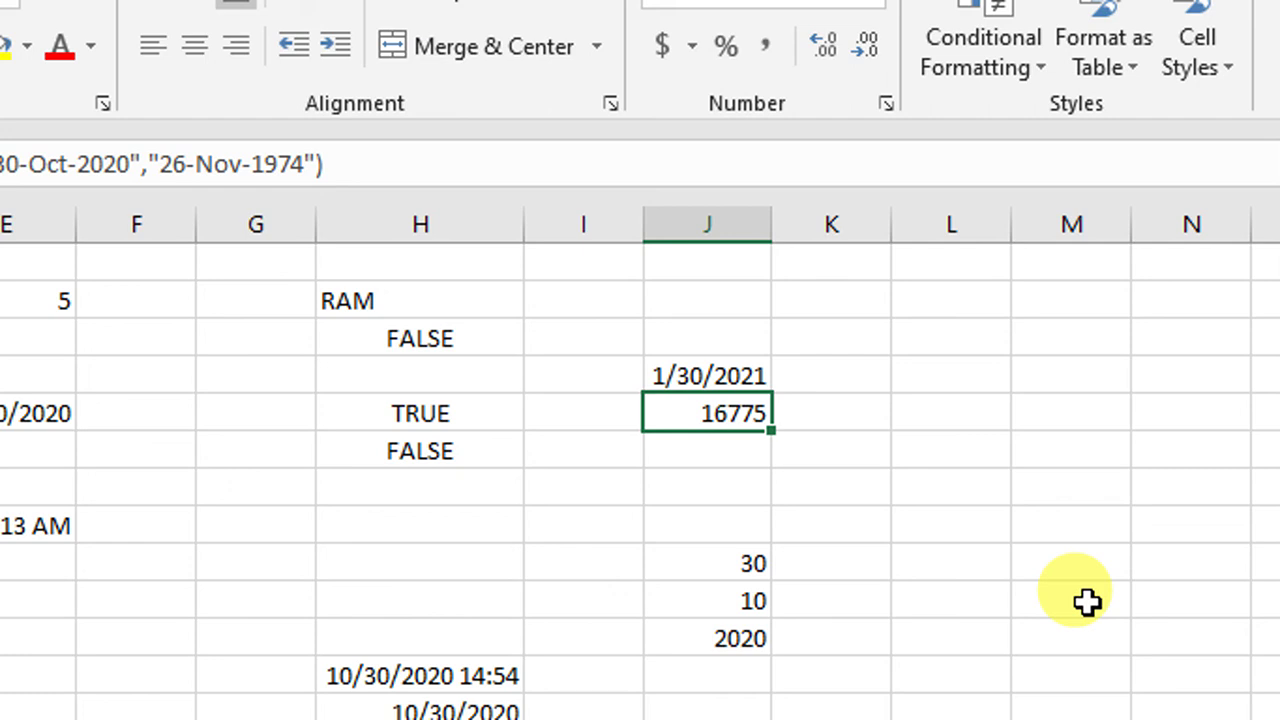
key(alt+Tab)
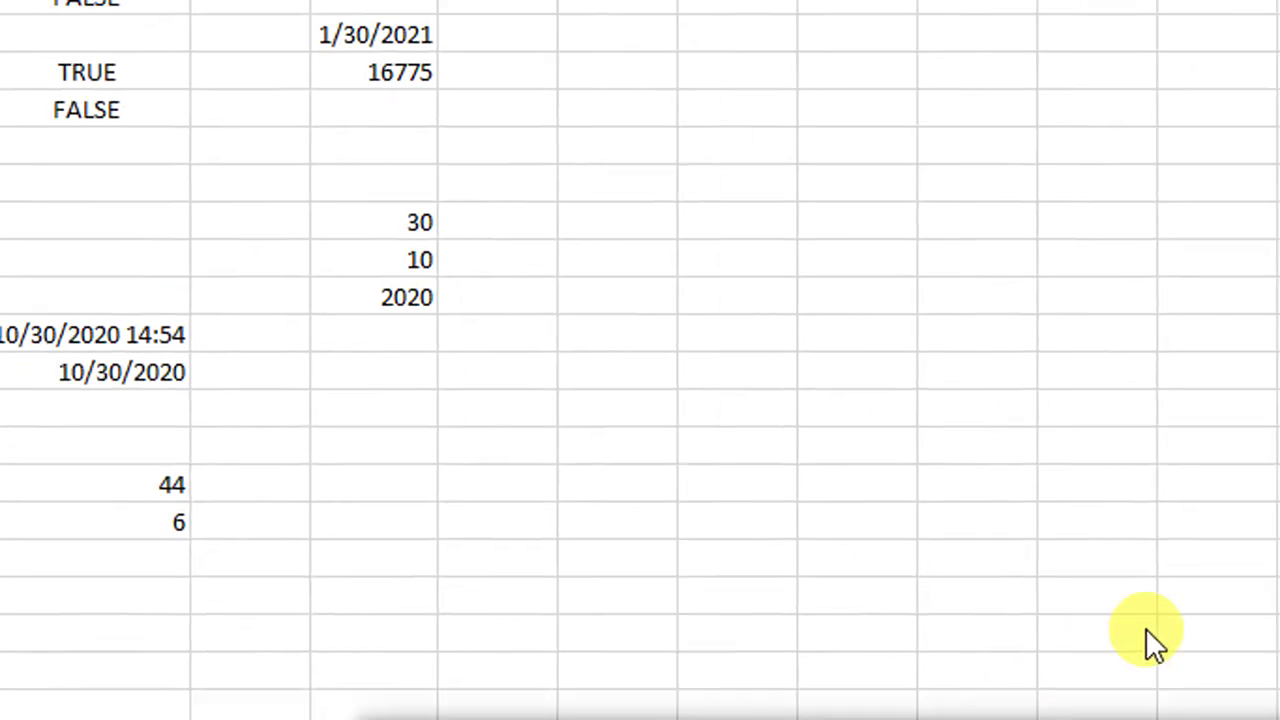
click(1089, 620)
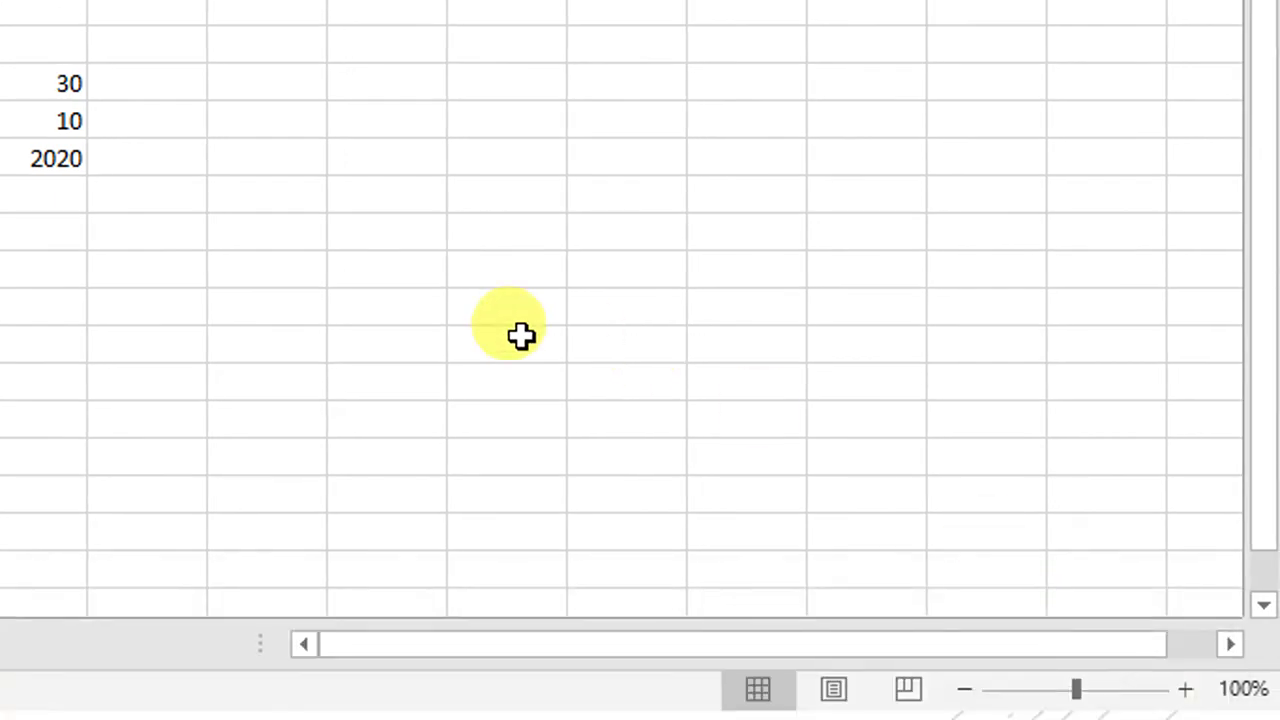
key(alt+Tab)
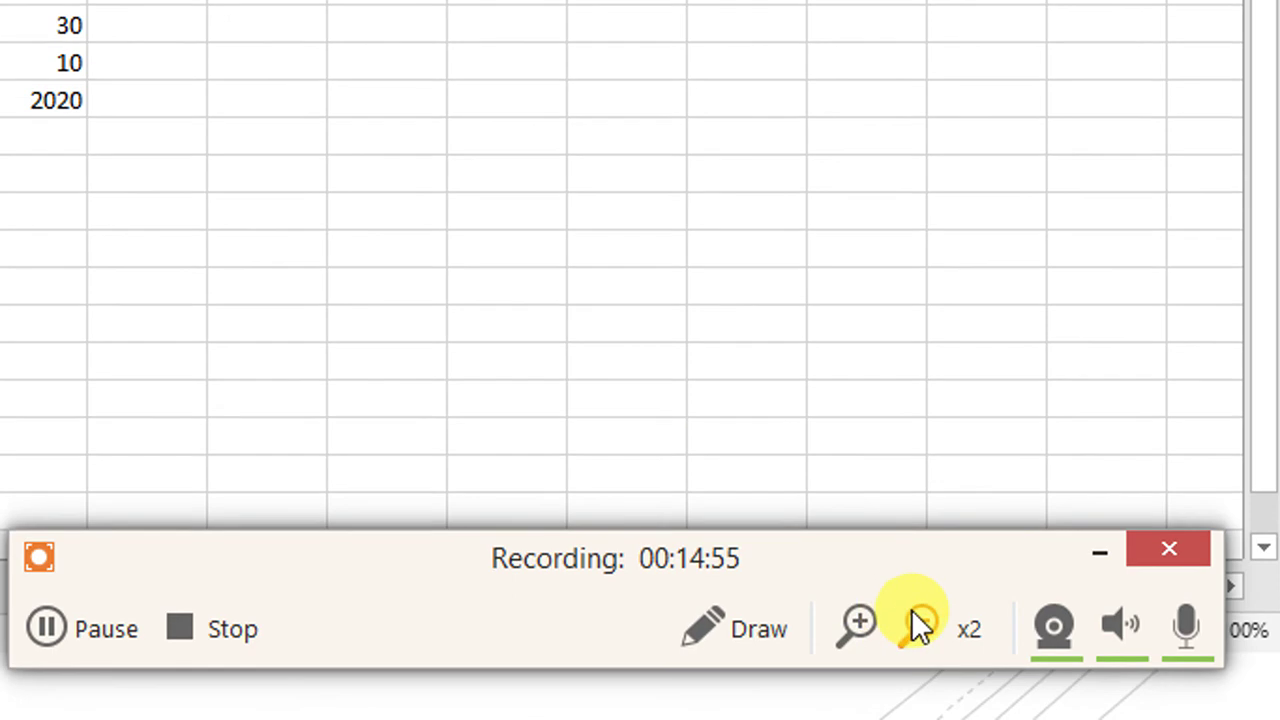
click(920, 682)
click(1193, 635)
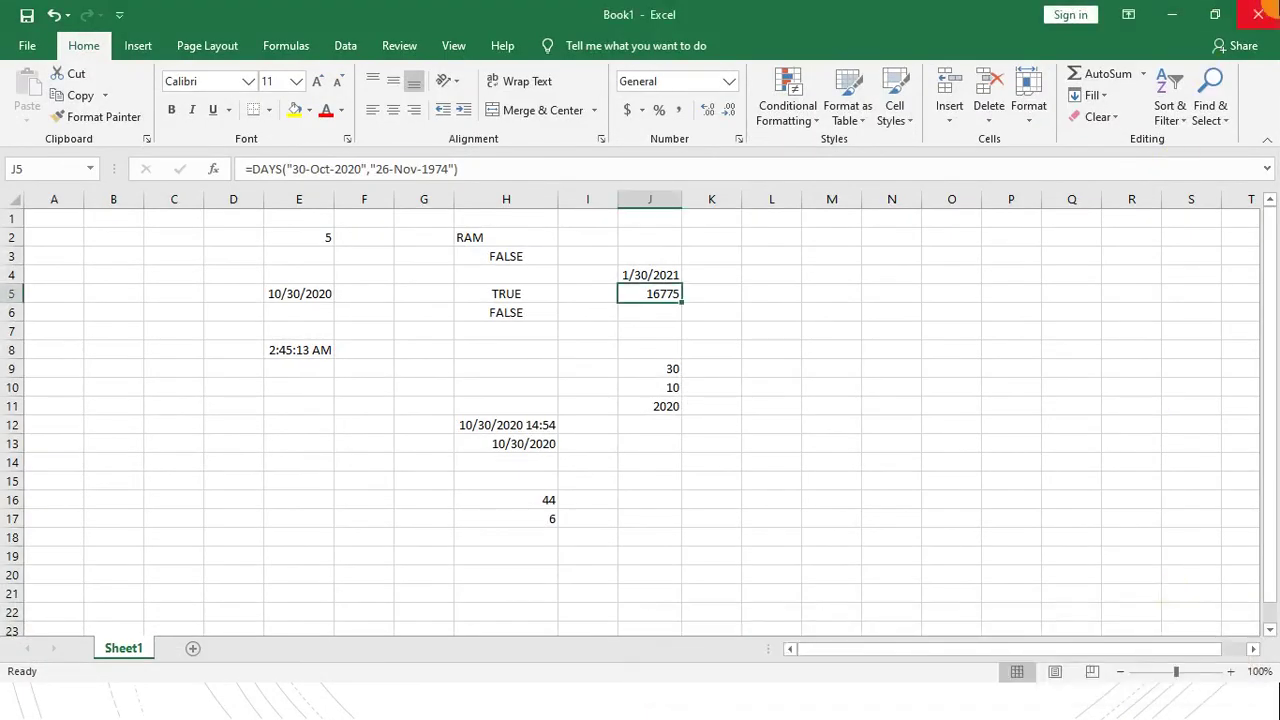
Close the Book1 workbook without saving its changes
click(1258, 14)
click(618, 371)
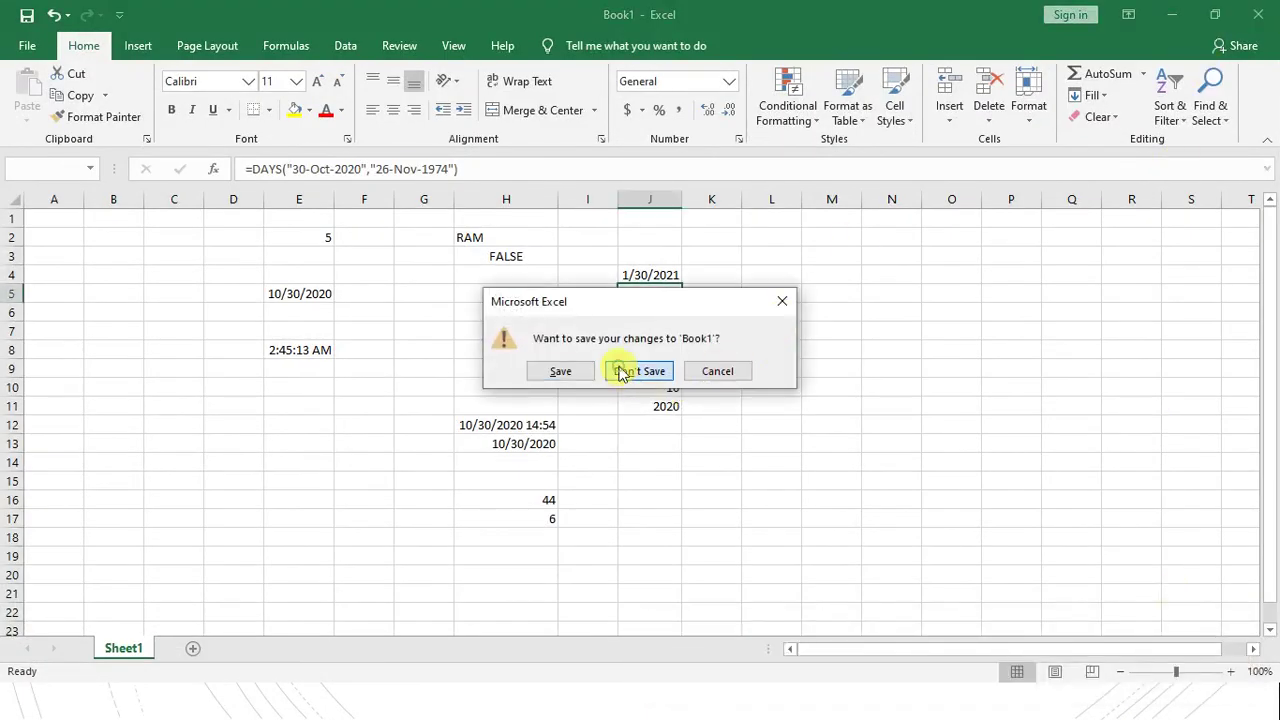